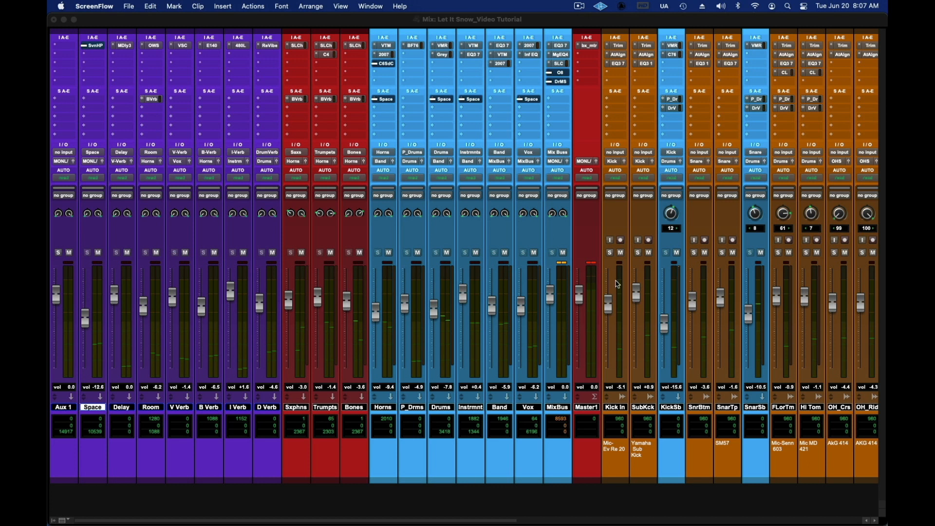
Step: Clear the MixBus clip indicator and mute the Vox and tenor sax solo tracks
click(562, 264)
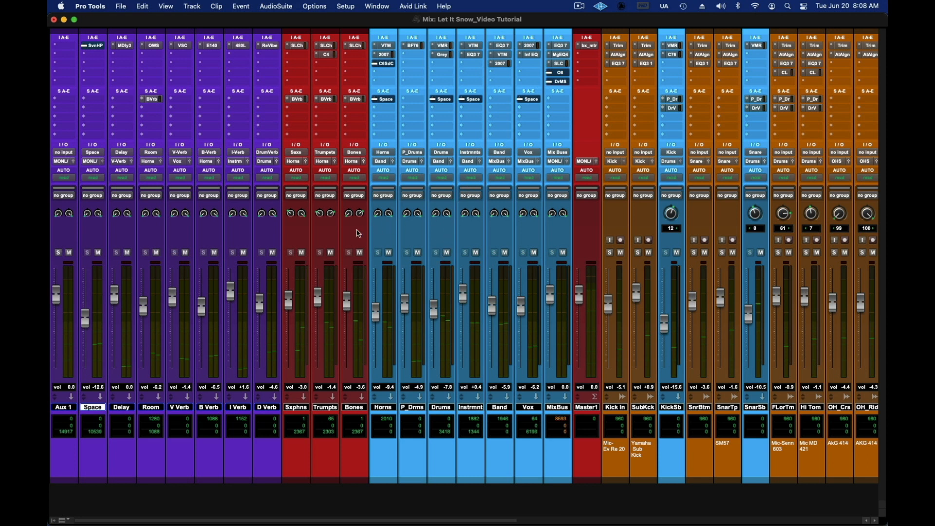
drag(512, 519, 888, 506)
click(792, 252)
click(819, 253)
Step: Play the mix and examine the meters on the instrument tracks, section submasters and mix buses
drag(566, 521, 277, 521)
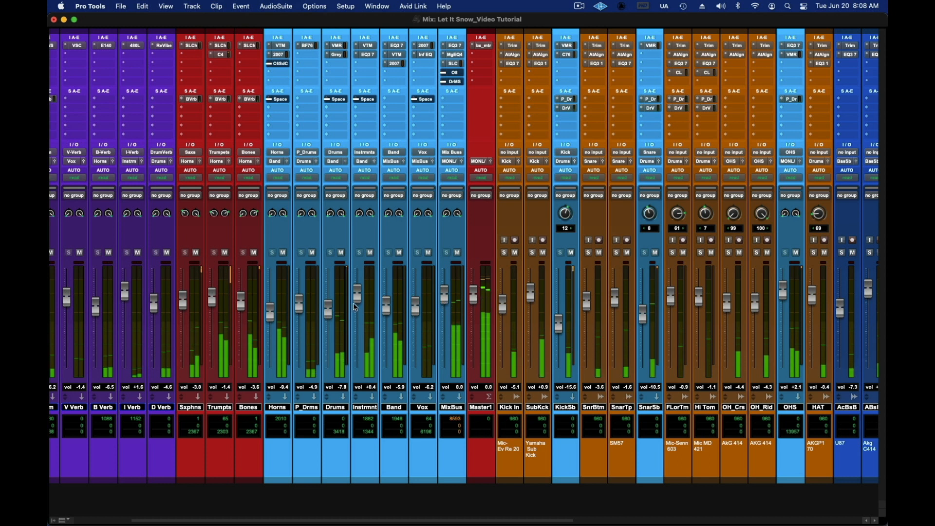
drag(433, 519, 725, 523)
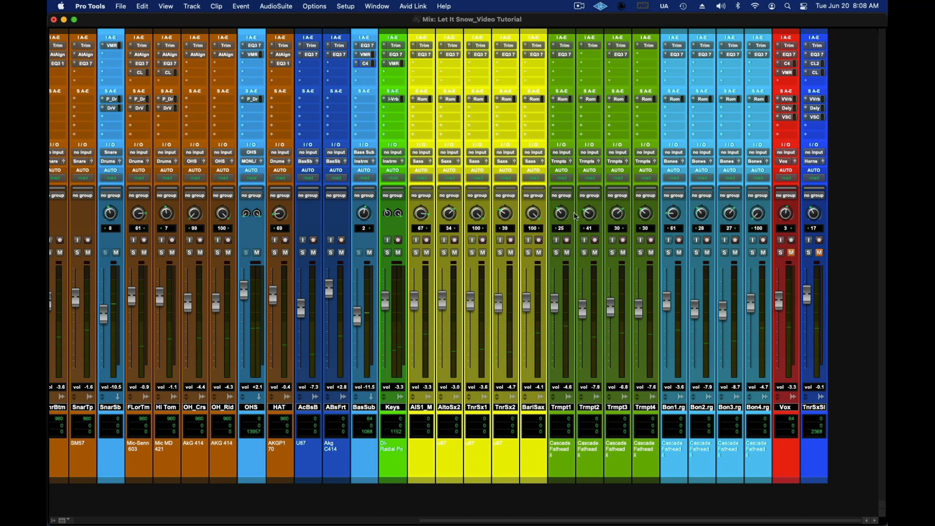
key(space)
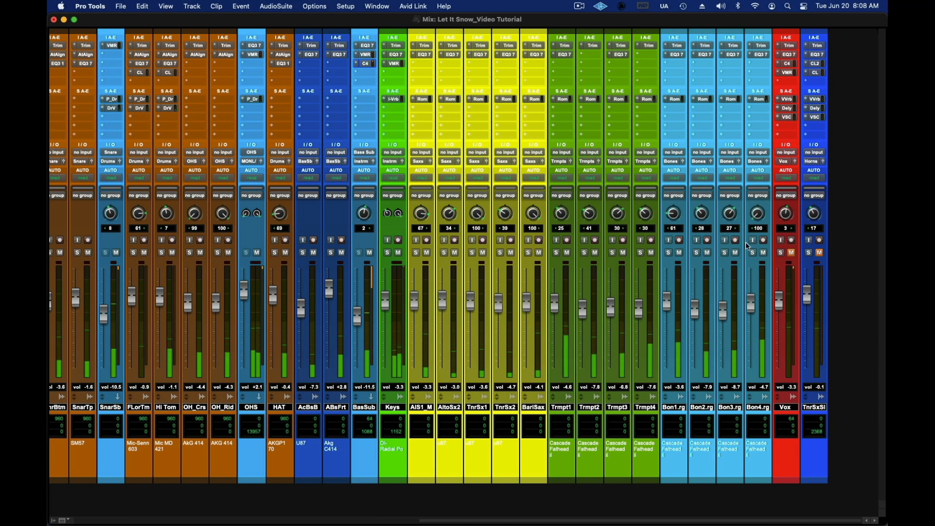
drag(574, 519, 355, 517)
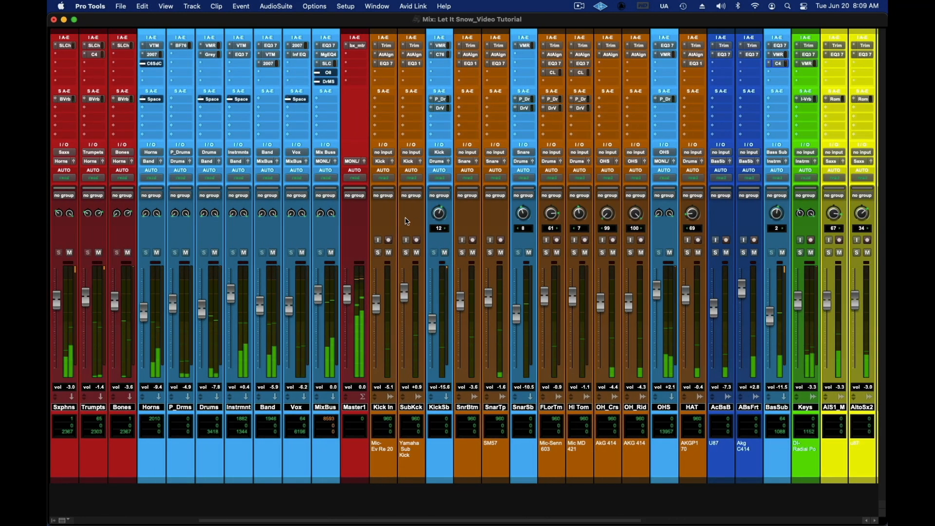
key(space)
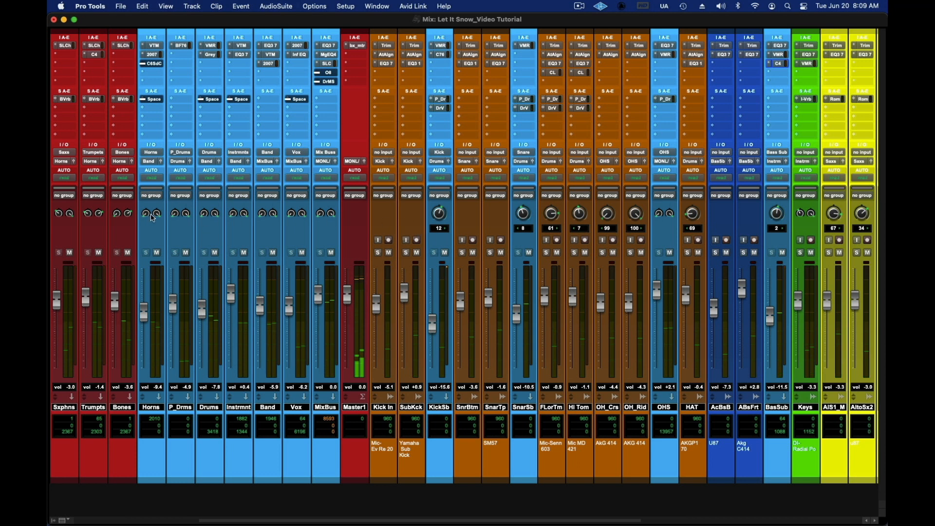
drag(374, 518, 261, 508)
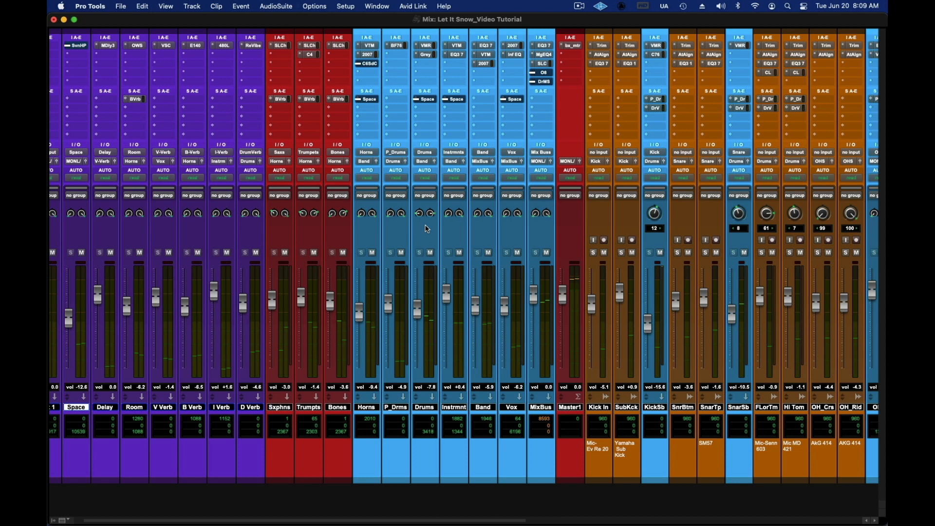
key(space)
drag(454, 520, 809, 520)
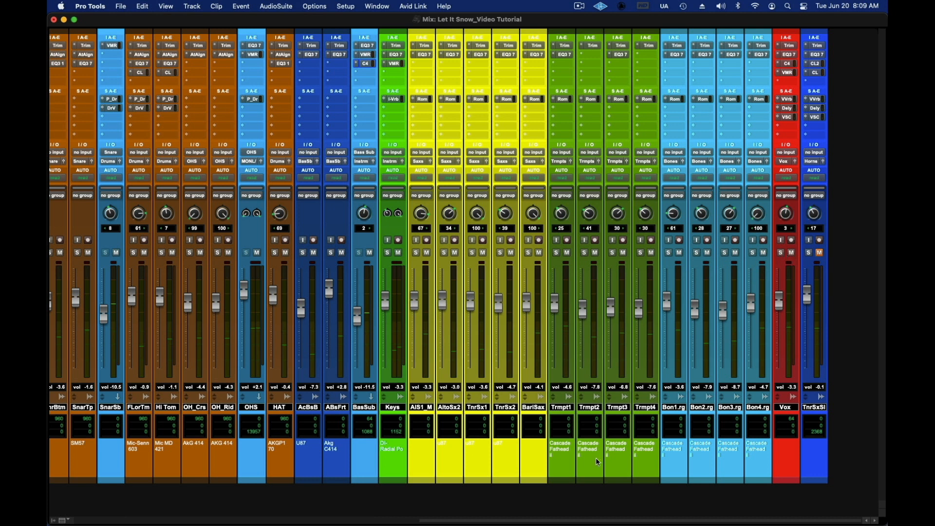
Step: Inspect the Vox track's send to the Vox SC bus and close its send window
drag(563, 522, 231, 499)
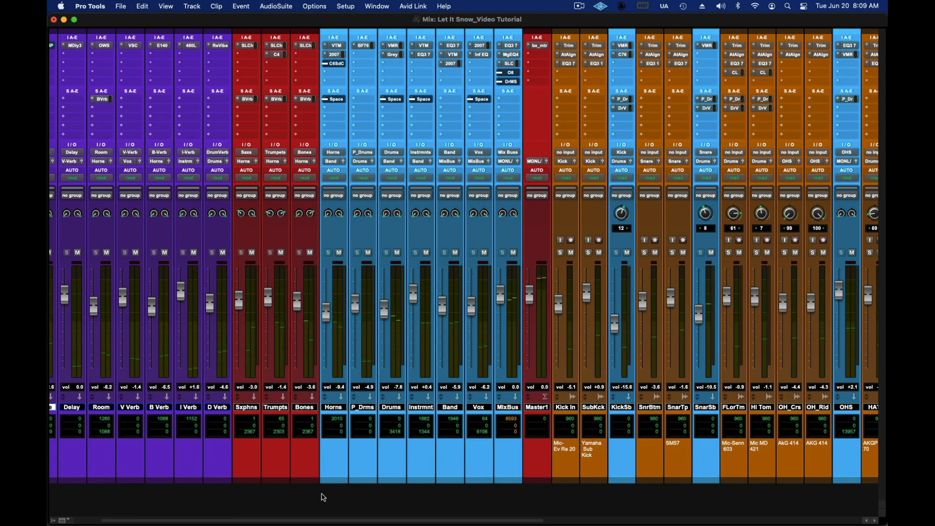
drag(323, 516, 273, 513)
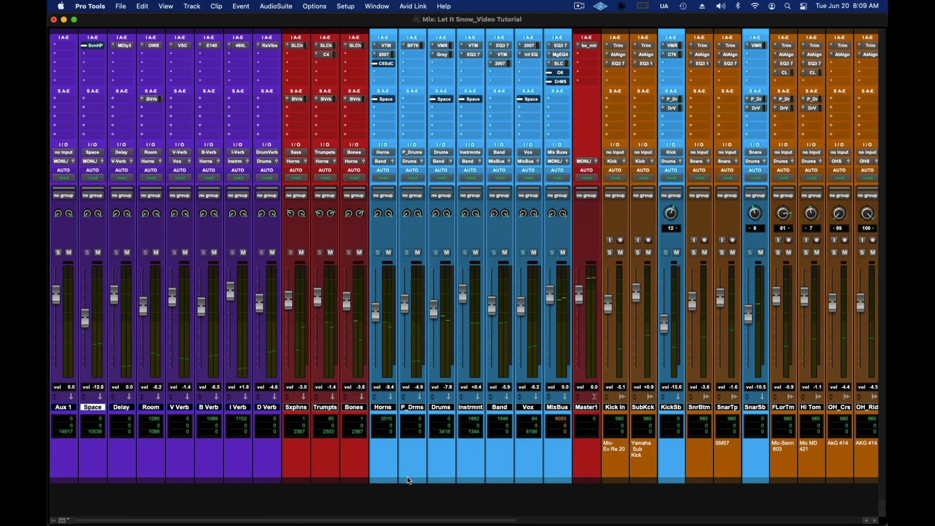
drag(397, 517, 743, 517)
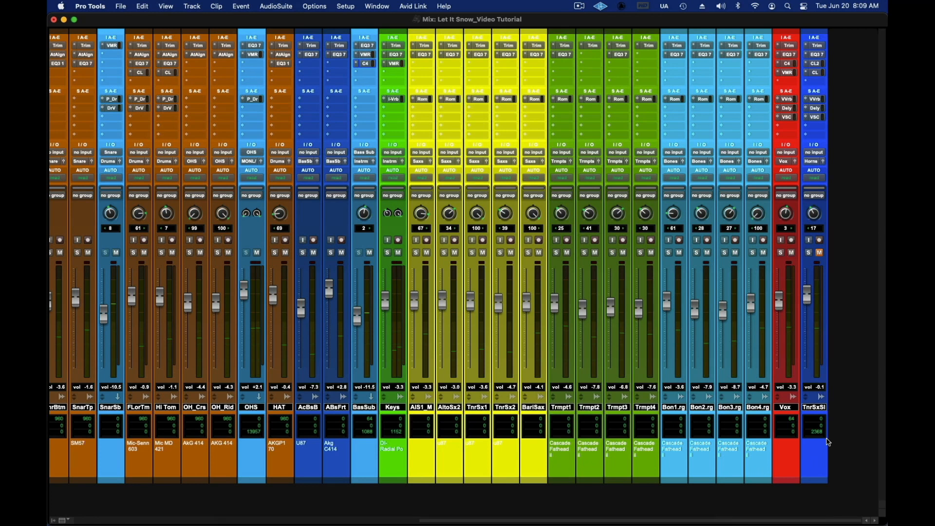
click(788, 117)
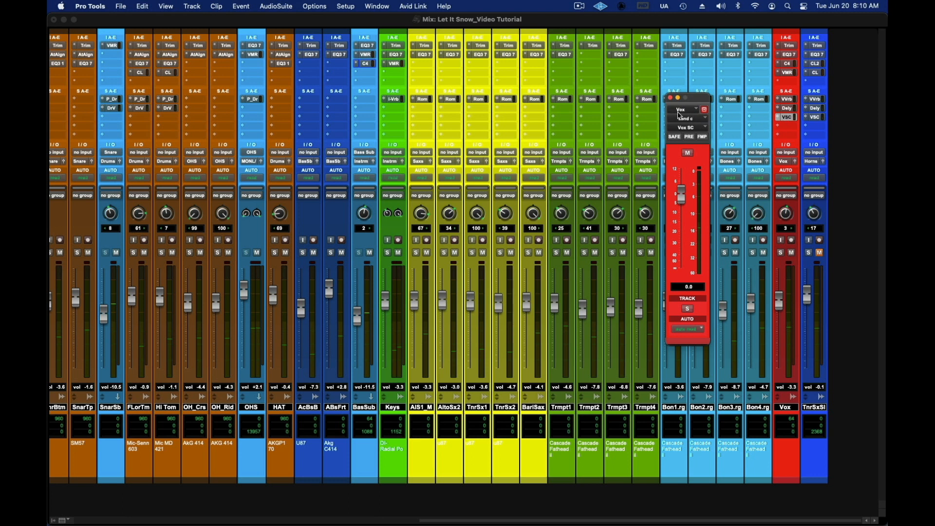
click(672, 99)
Step: Open the C6-SideChain plug-in on the Horns bus and move its window aside
drag(632, 519, 207, 491)
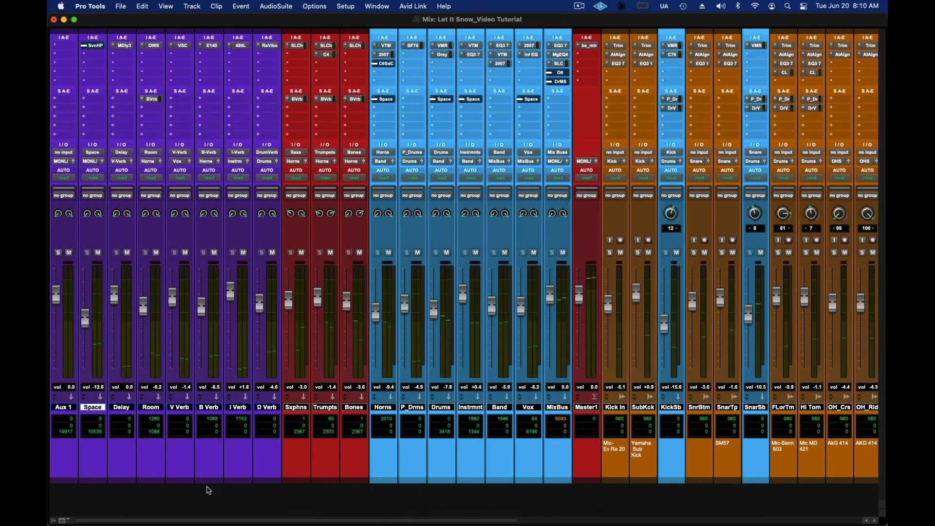
click(385, 64)
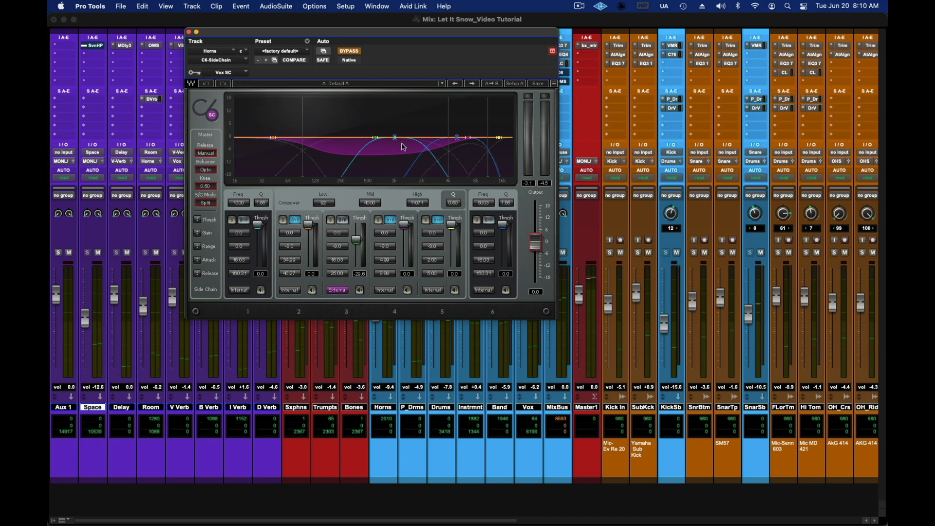
drag(387, 35, 659, 37)
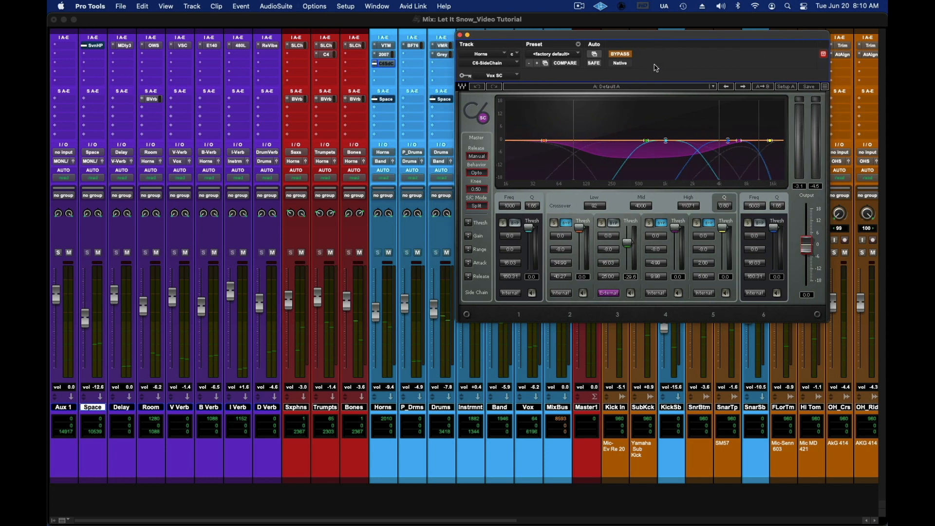
Step: Move the Mix window to Desktop 2 and bring the Edit window forward on Desktop 1
key(space)
mouse_move(314, 524)
click(274, 511)
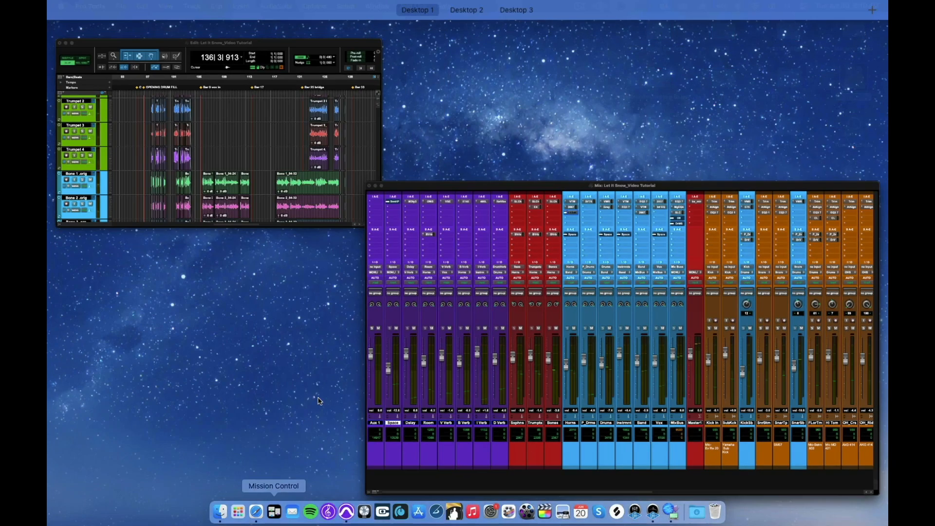
drag(422, 252, 468, 39)
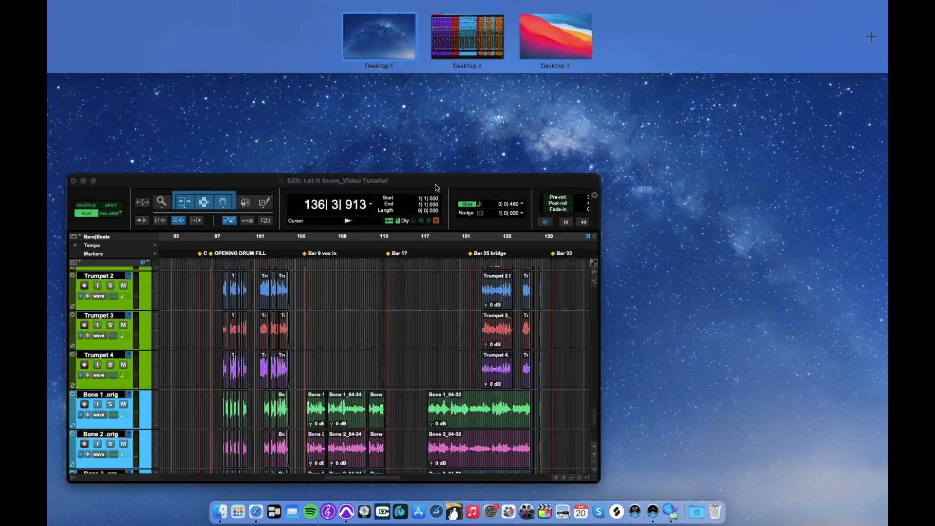
click(385, 265)
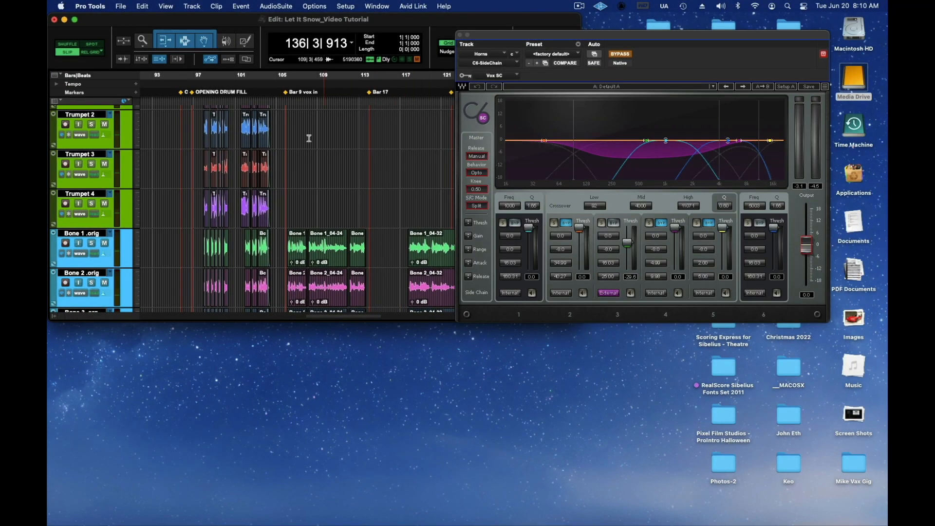
Step: Audition the song from about bar 105 and again from bar 118 with the Horns C6-SideChain bypassed
click(283, 75)
key(space)
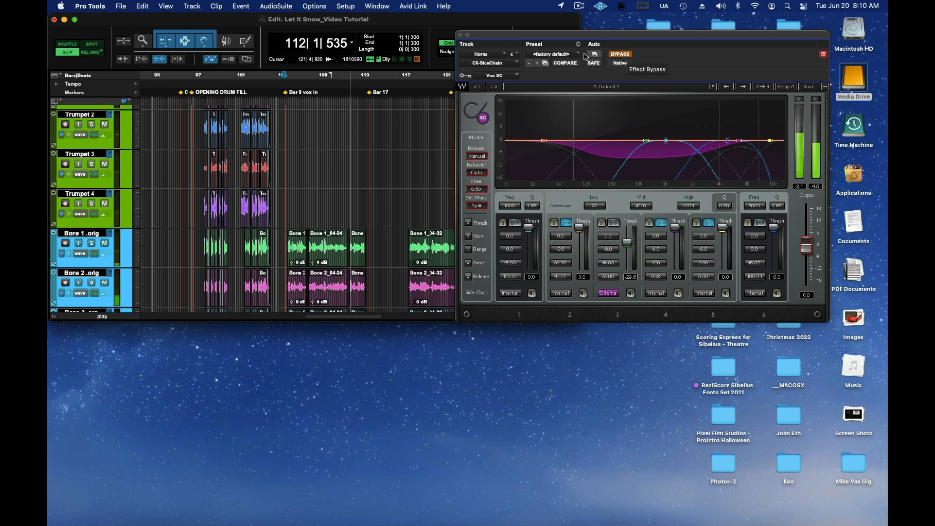
drag(567, 39, 666, 72)
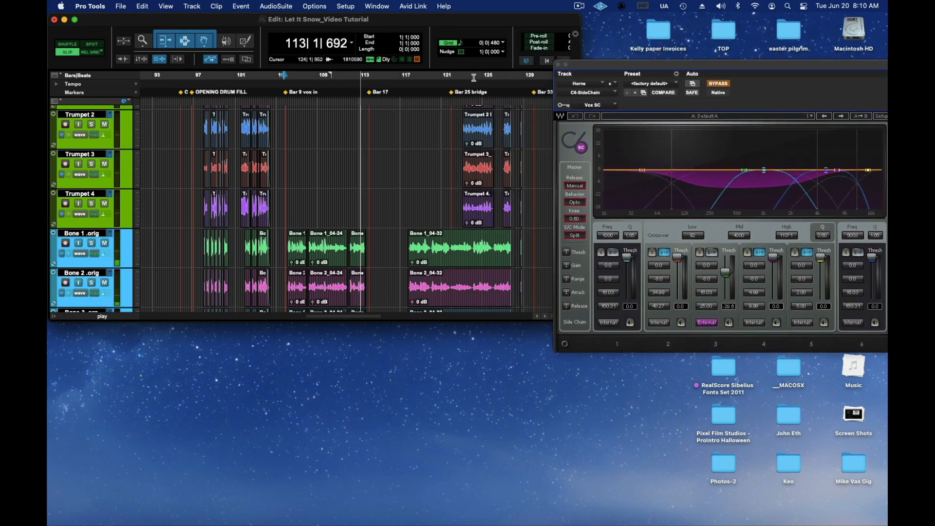
click(419, 75)
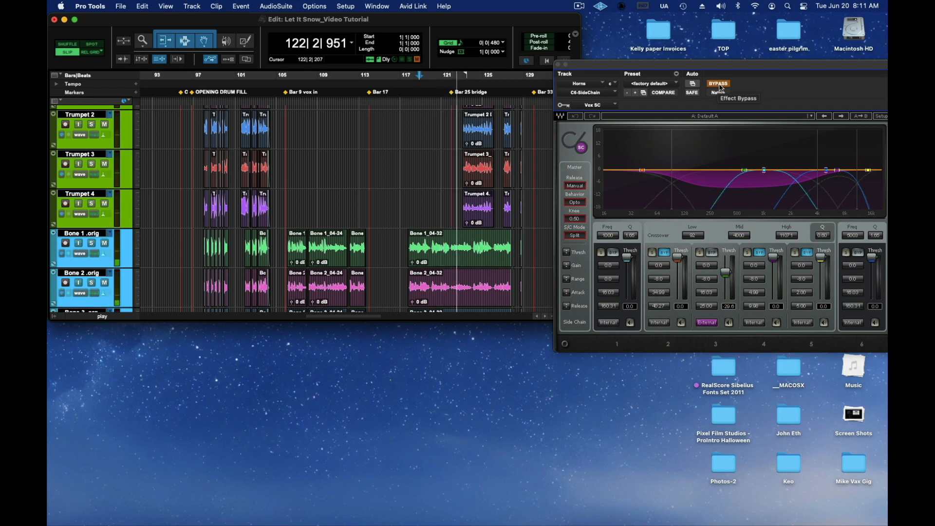
key(space)
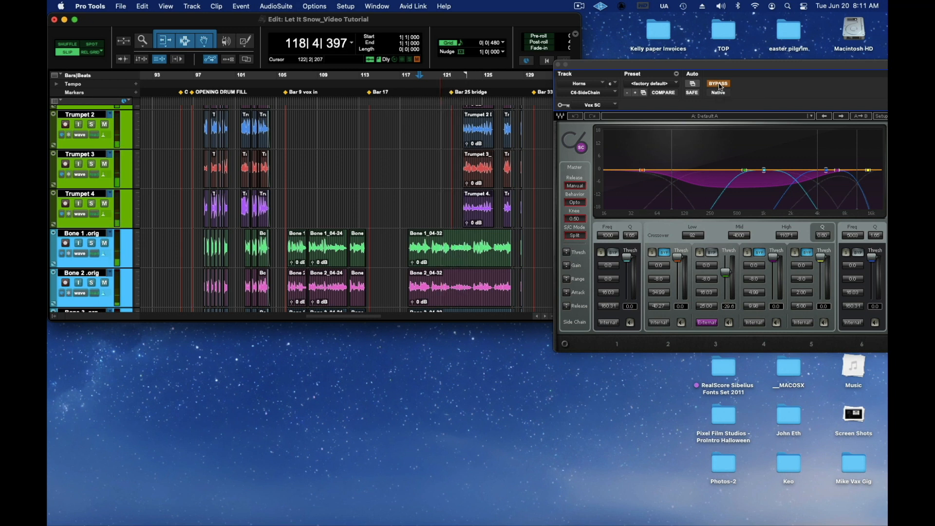
Step: Take the C6-SideChain out of bypass and raise its low crossover to about 206 Hz
click(719, 86)
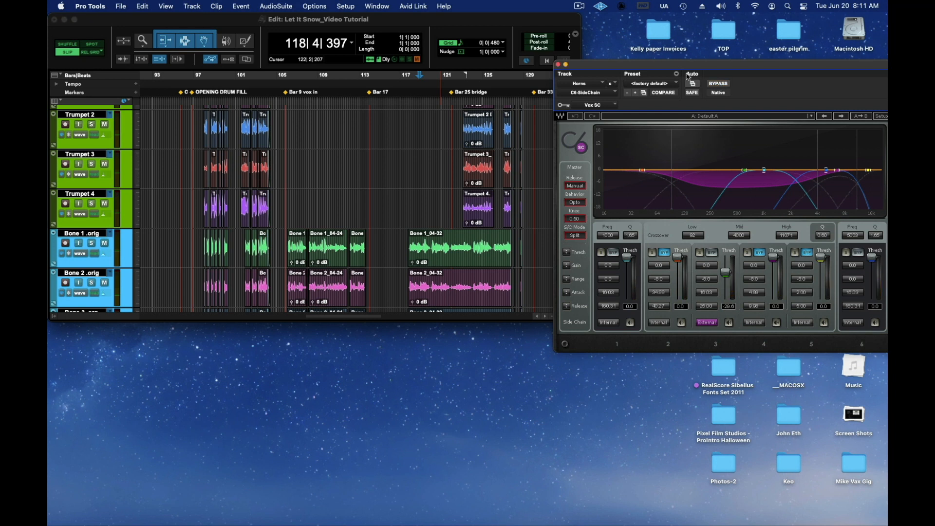
drag(670, 68, 512, 190)
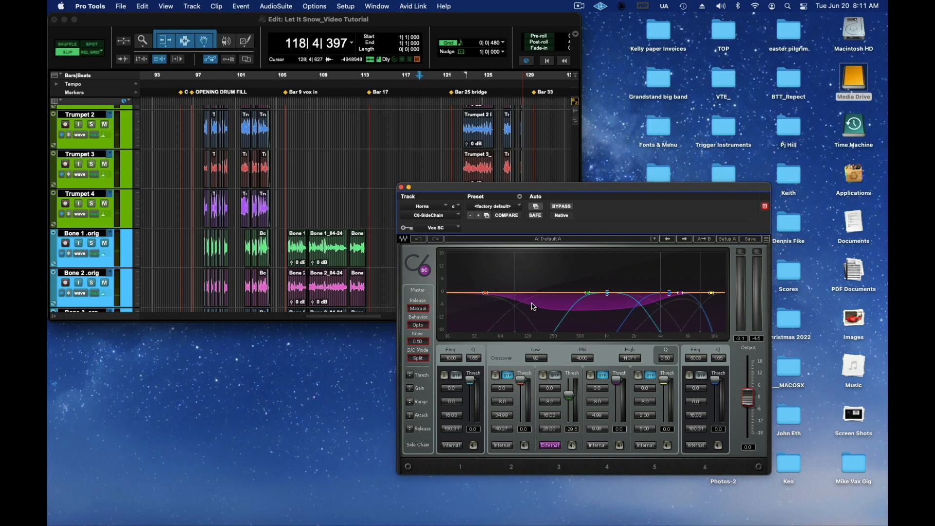
drag(516, 331, 547, 332)
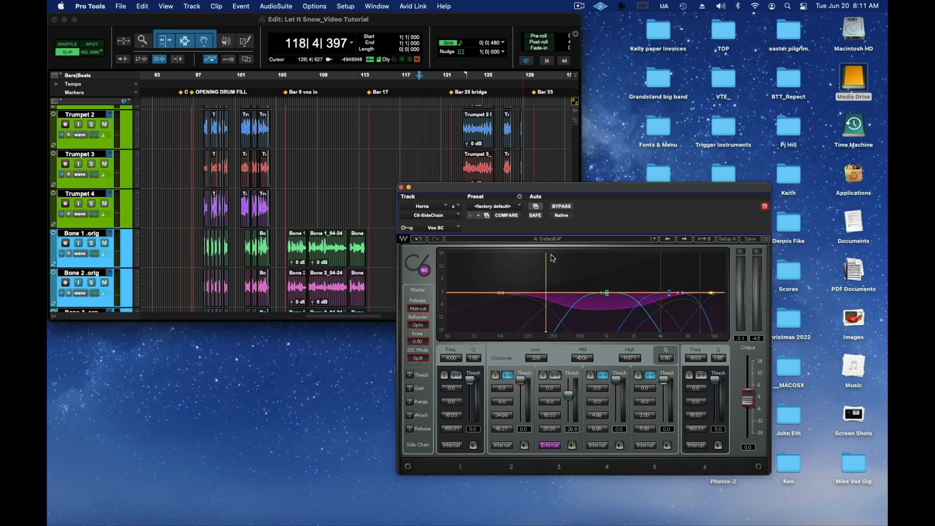
Step: Replay the passage from bar 118 to compare the C6-SideChain active and bypassed, leave it active and close the plug-in
key(space)
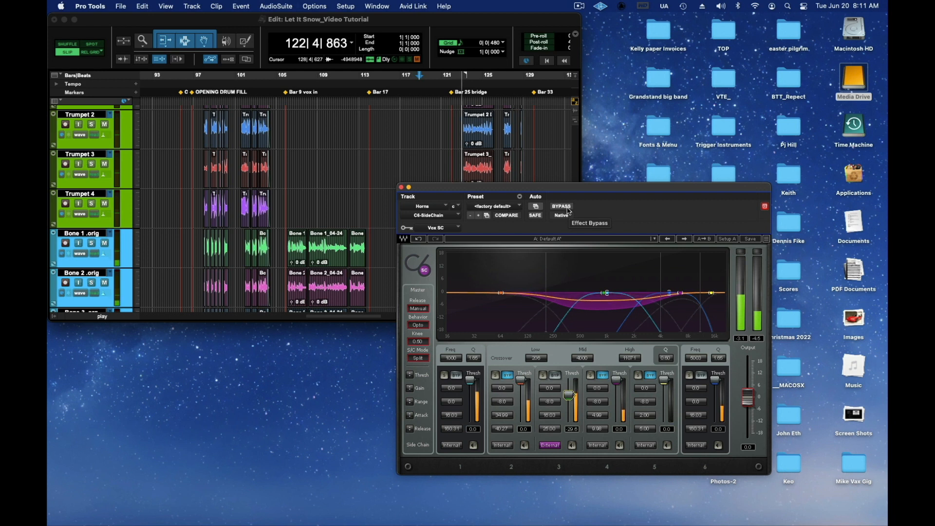
key(space)
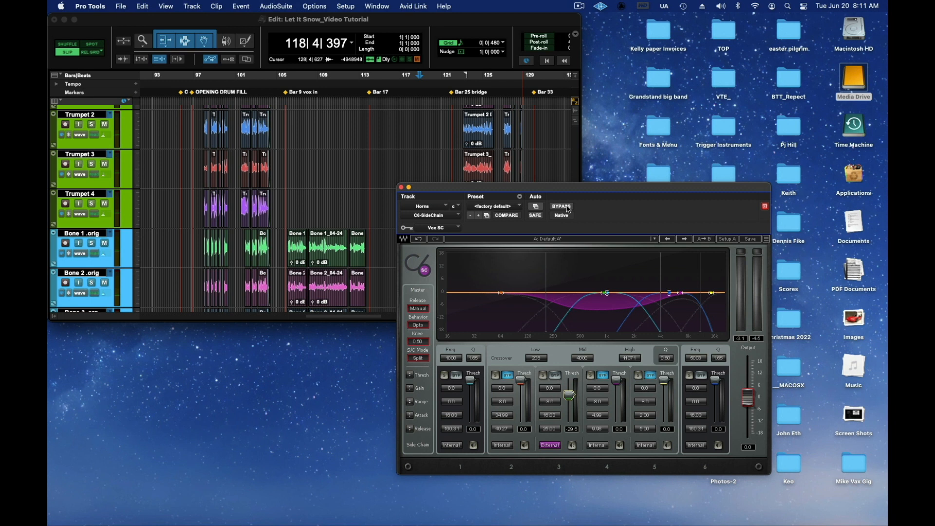
key(space)
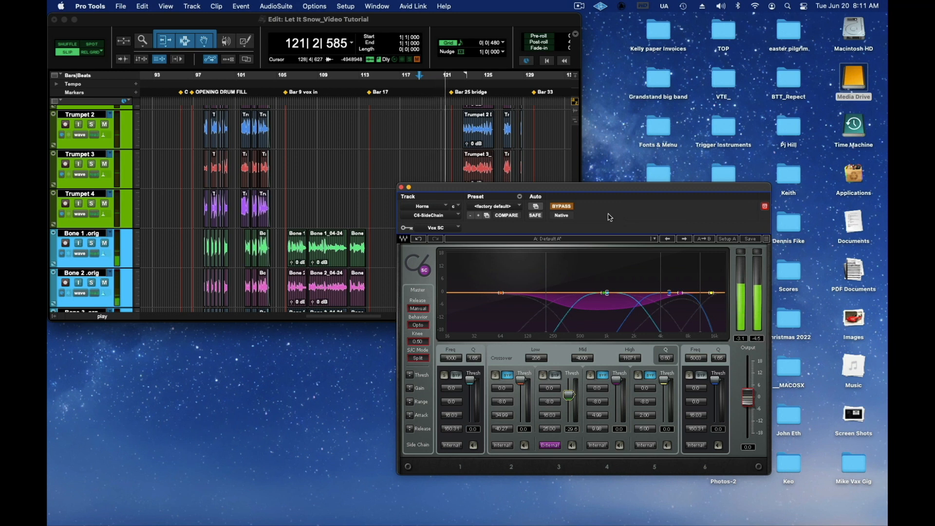
click(571, 209)
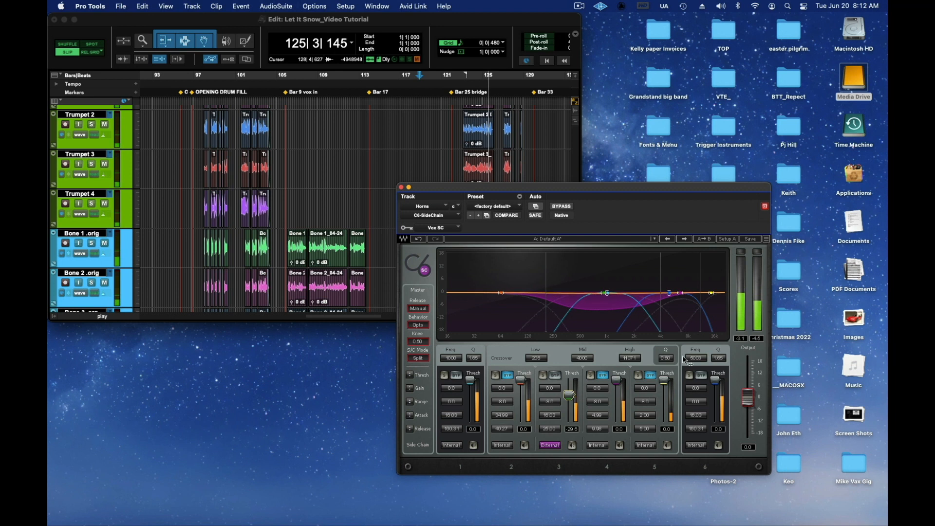
key(space)
click(402, 187)
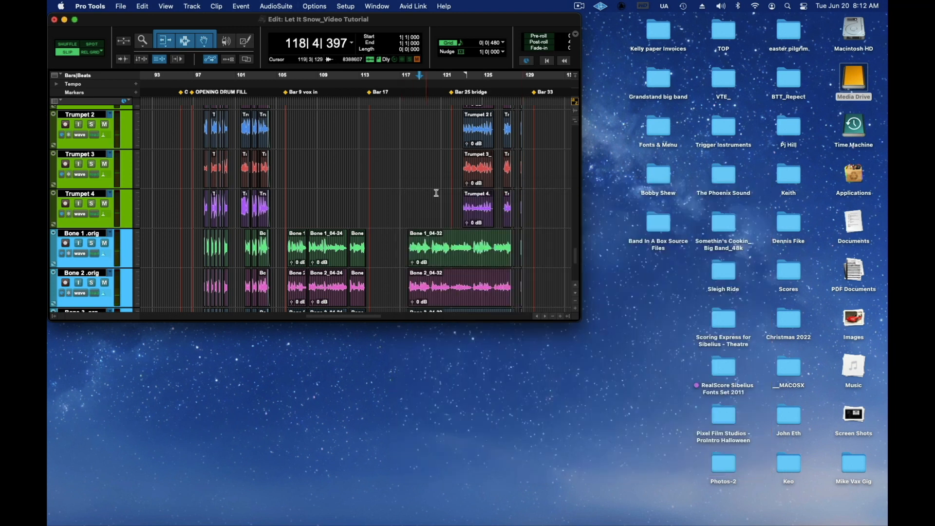
Step: Enlarge the Edit window to fill the screen and bring the horn section tracks into view in the Mix window
drag(578, 319, 888, 524)
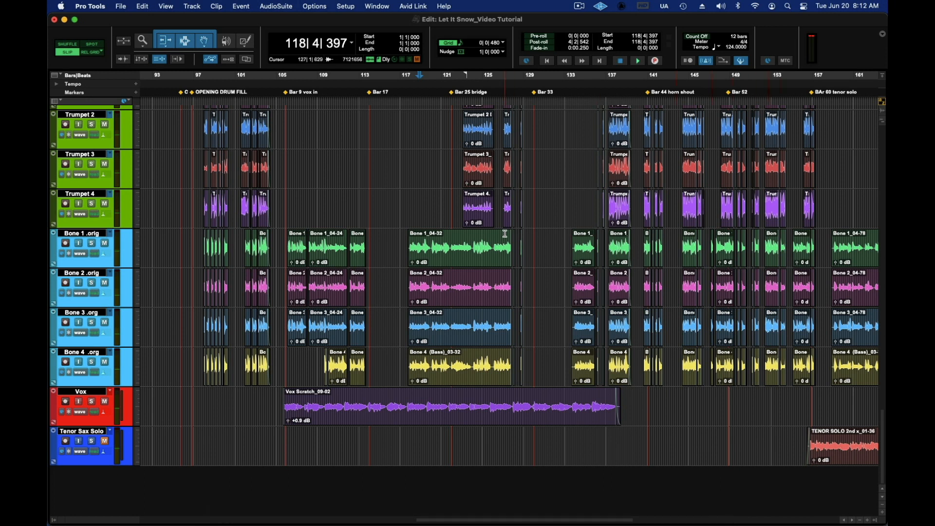
key(super+equal)
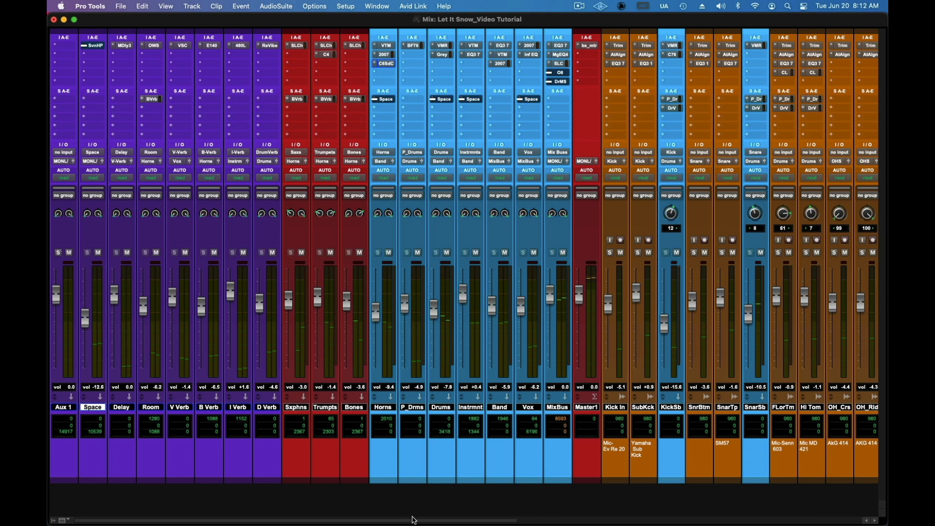
drag(413, 520, 759, 520)
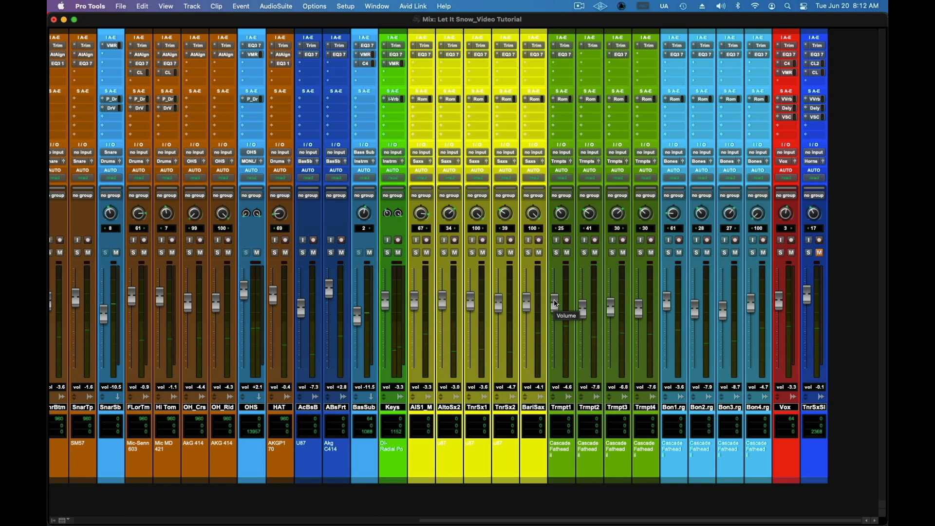
Step: Play from about bar 134 and check the levels of the section submasters and Horns bus in the Mix window
key(super+equal)
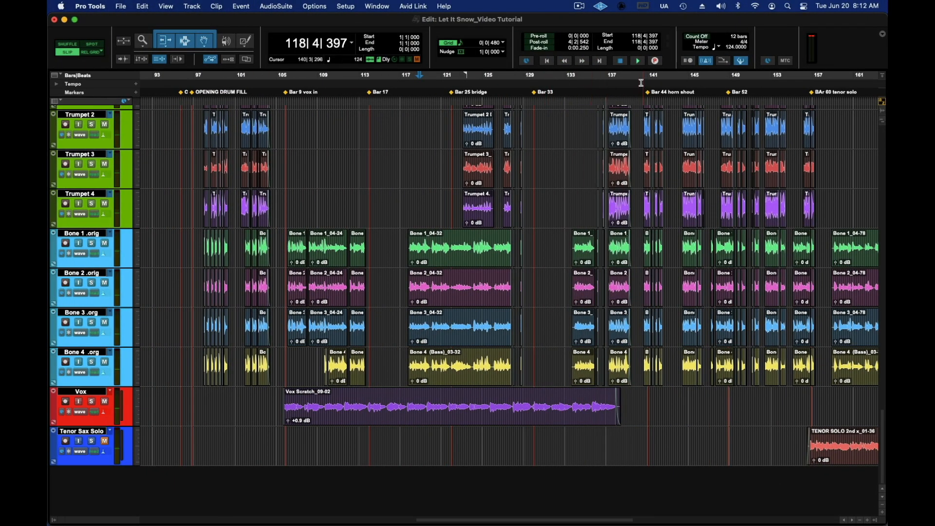
click(578, 78)
key(space)
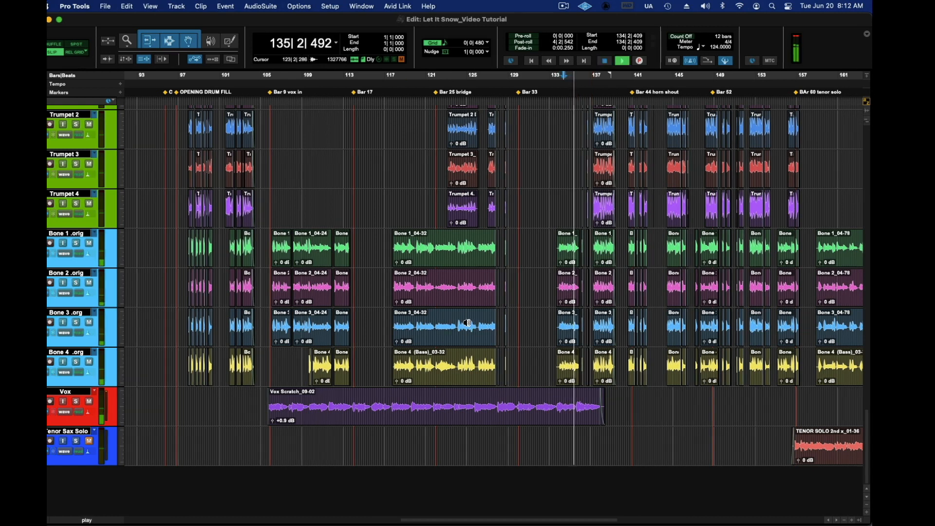
key(super+equal)
drag(467, 520, 149, 474)
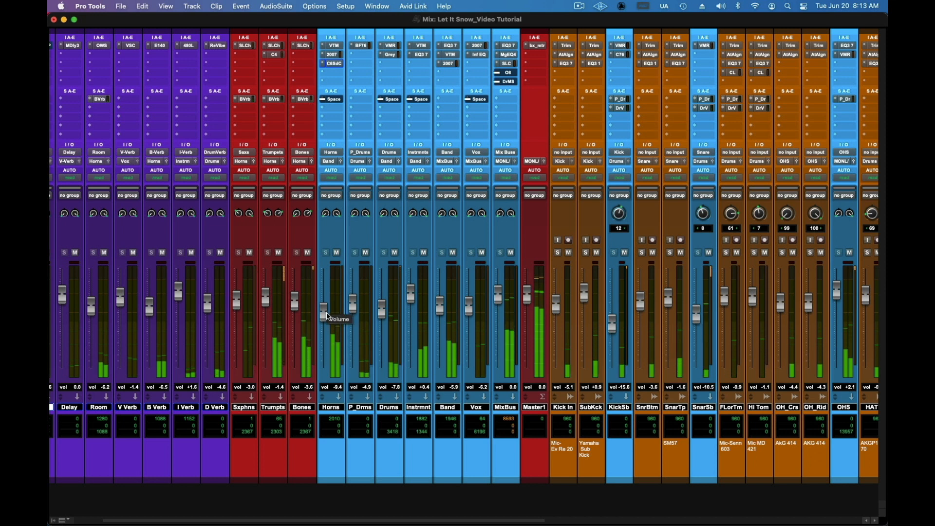
Step: Lower the tenor sax solo track's volume to -2.5 dB in the Mix window
drag(545, 520, 531, 498)
scroll(532, 500, right, 15)
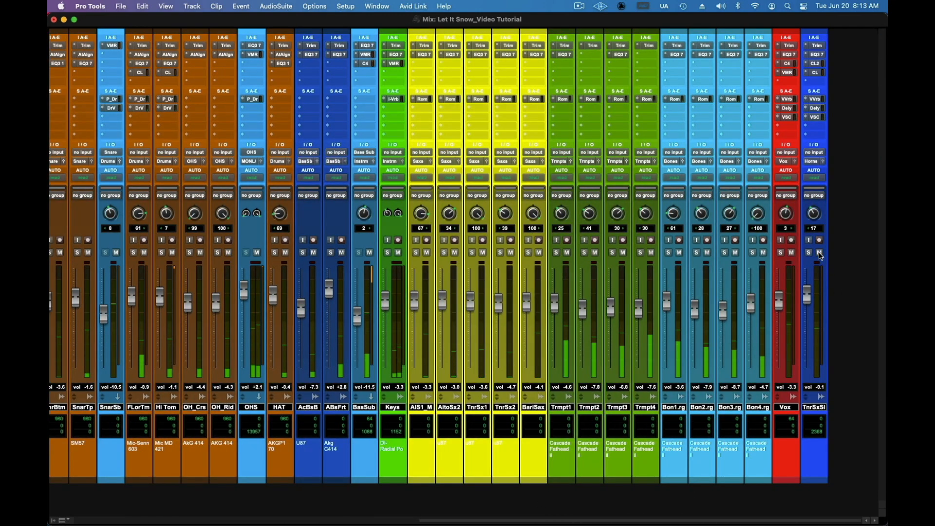
drag(808, 294, 809, 299)
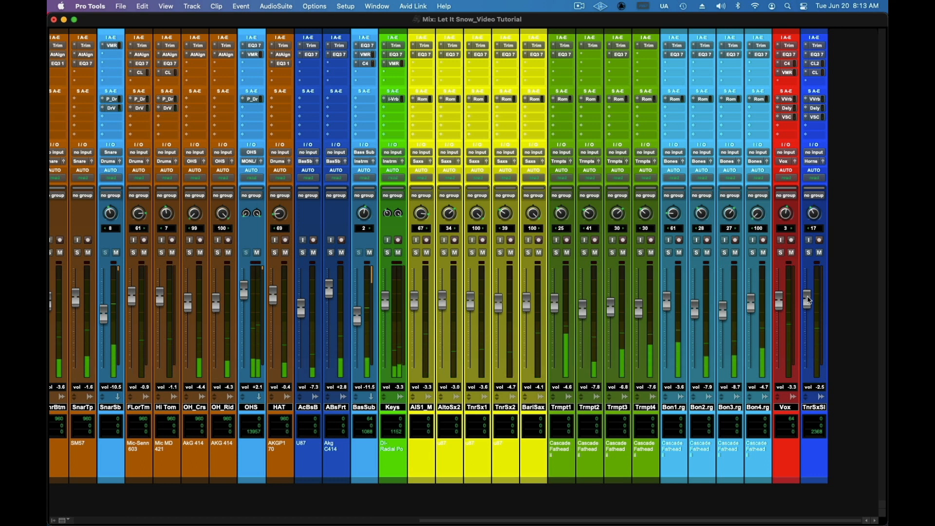
Step: Play the tenor solo from bar 157, raise the tenor sax solo track's volume to +3.1 dB and stop playback
key(super+equal)
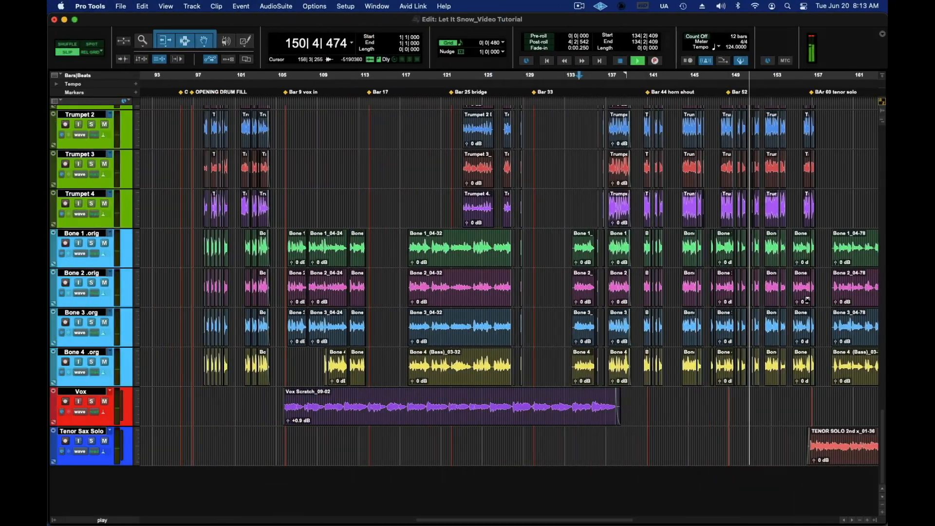
key(space)
click(814, 78)
key(space)
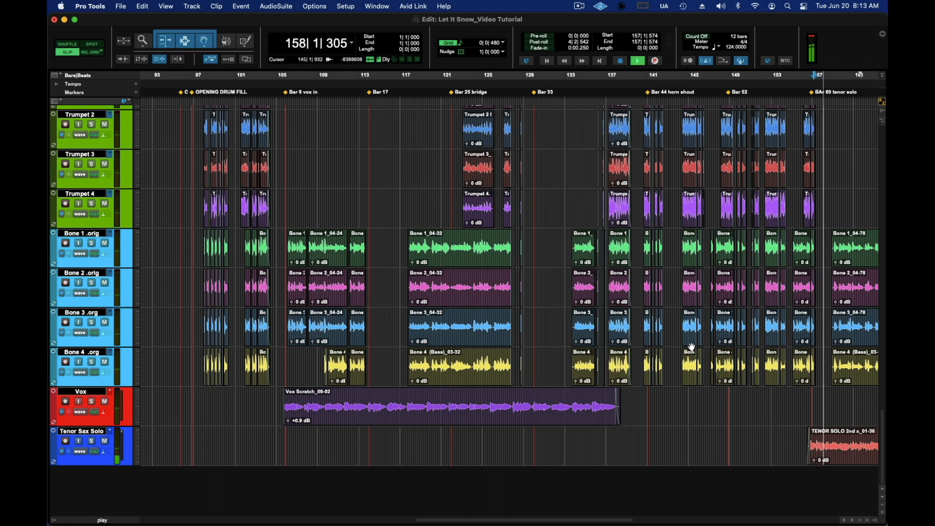
key(super+equal)
drag(809, 306, 810, 296)
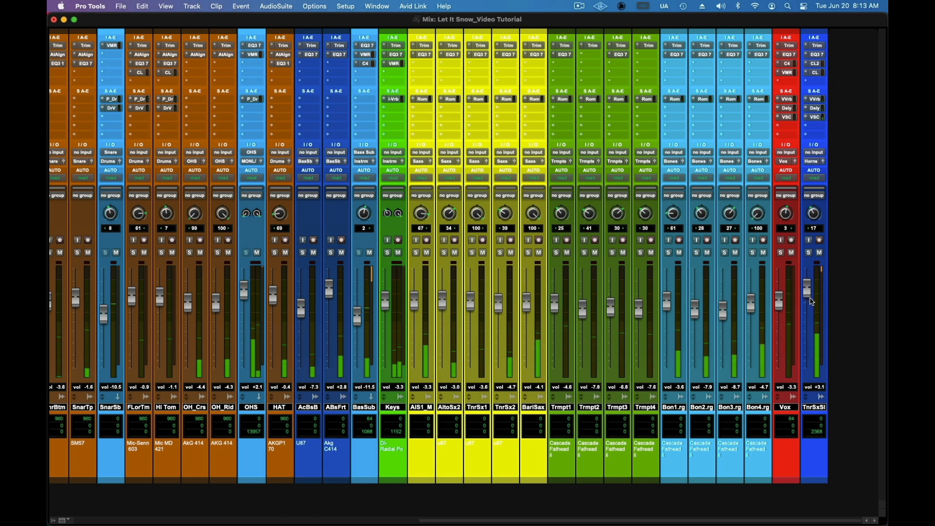
key(super+equal)
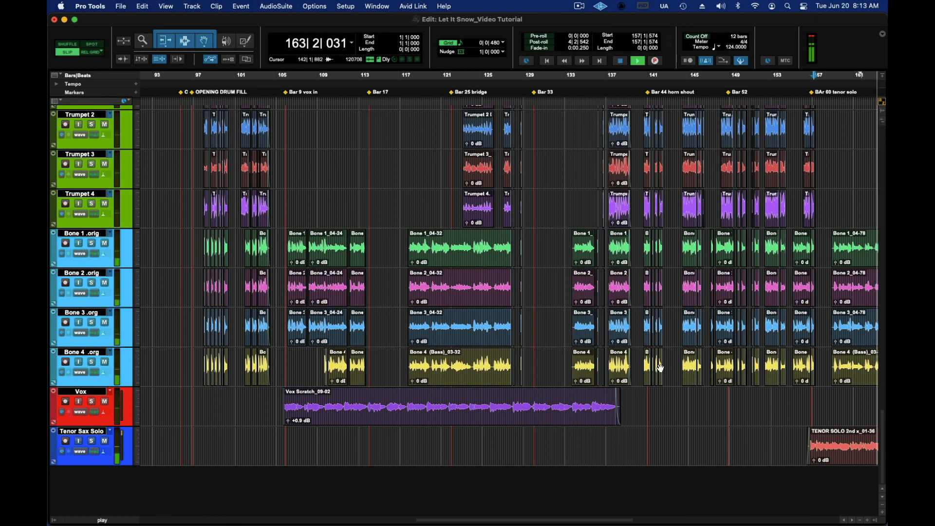
key(space)
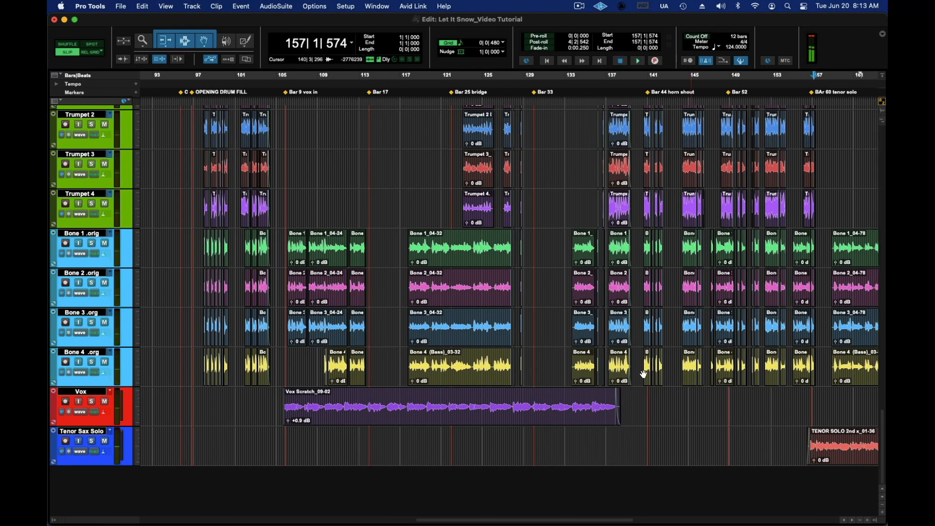
Step: Open the Ozone 8 insert on the MixBus channel and take the plug-in out of bypass
key(super+equal)
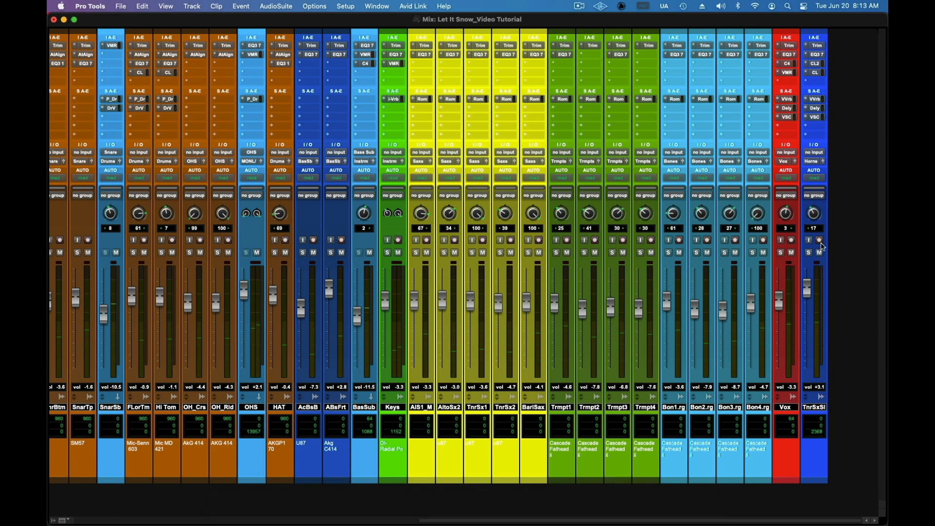
drag(689, 519, 316, 517)
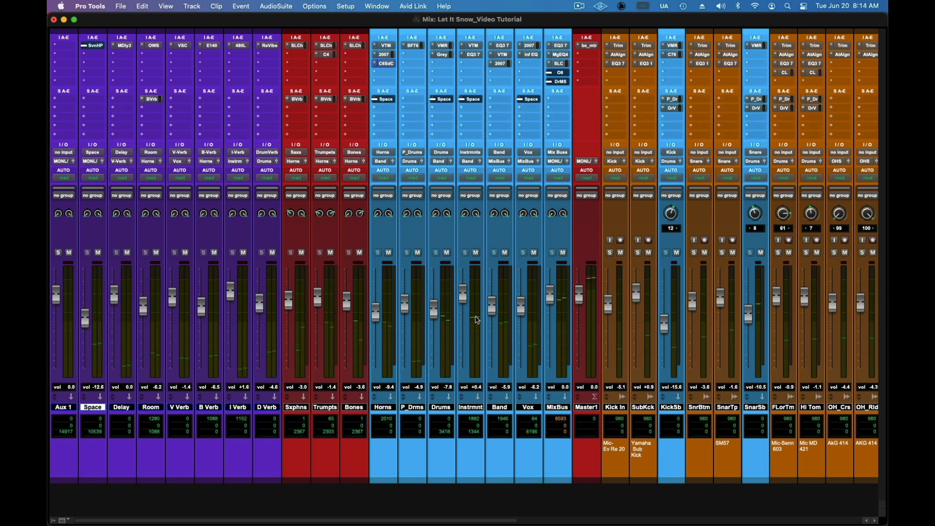
click(561, 73)
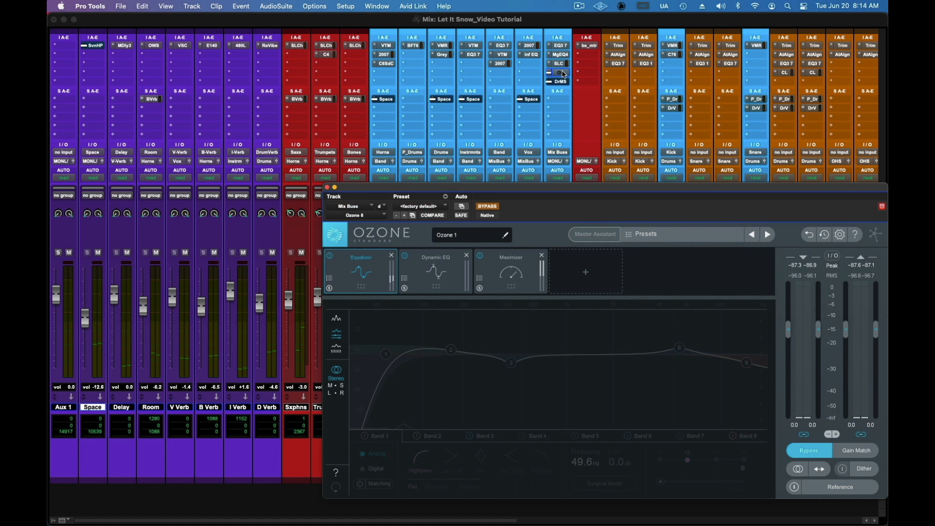
drag(536, 185, 417, 161)
click(374, 181)
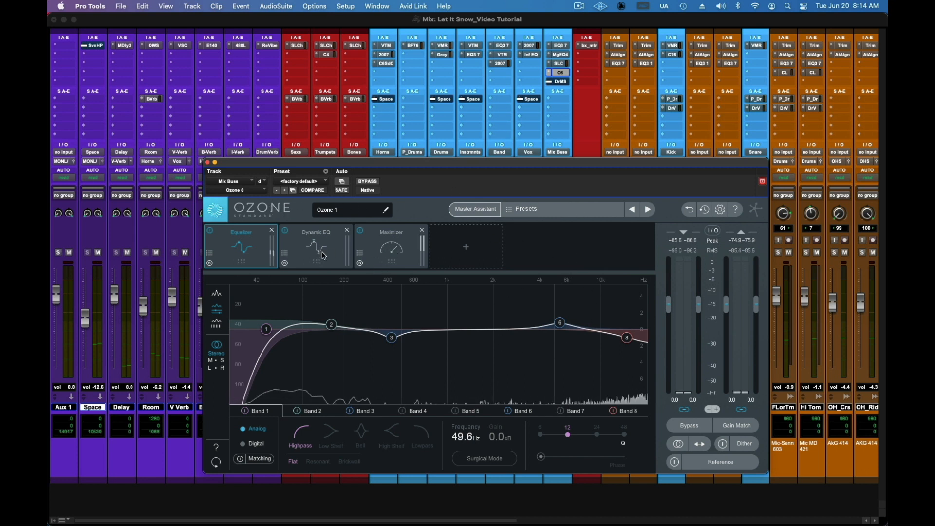
Step: Examine the settings of Ozone's Equalizer band 2, Dynamic EQ and Maximizer modules
click(332, 325)
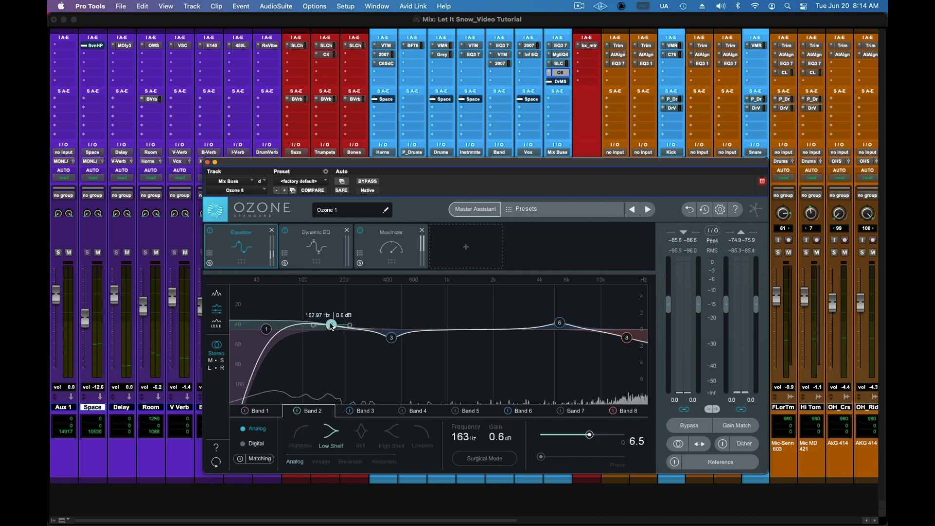
click(319, 262)
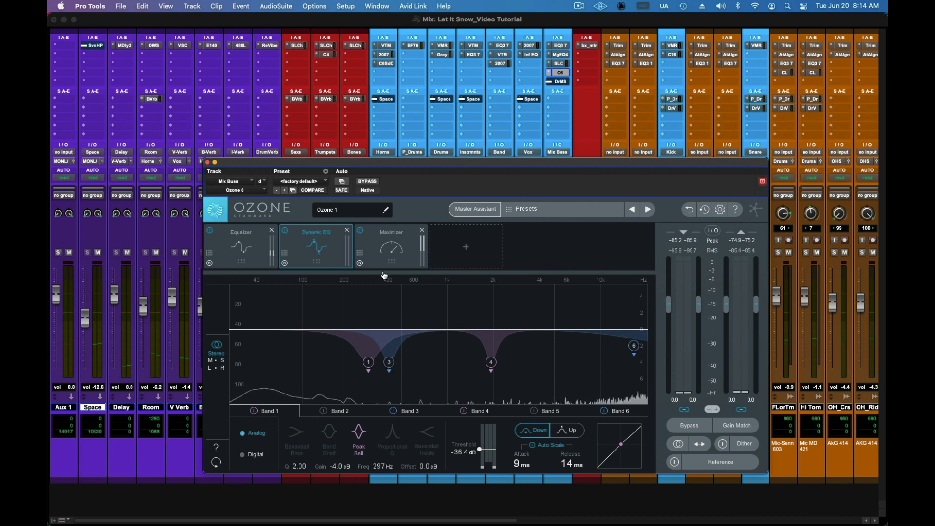
click(390, 255)
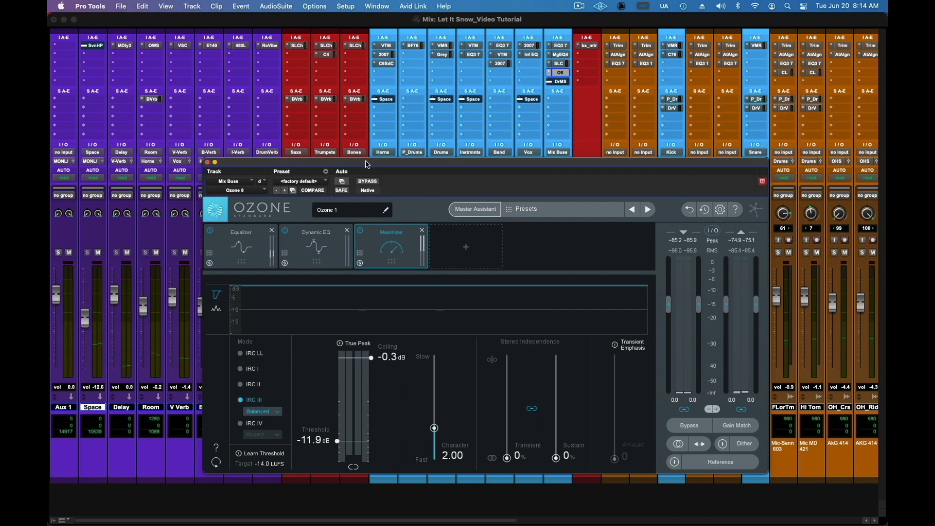
Step: Switch off Ozone's Dynamic EQ and Maximizer modules, show the Equalizer and bypass the whole plug-in
click(369, 181)
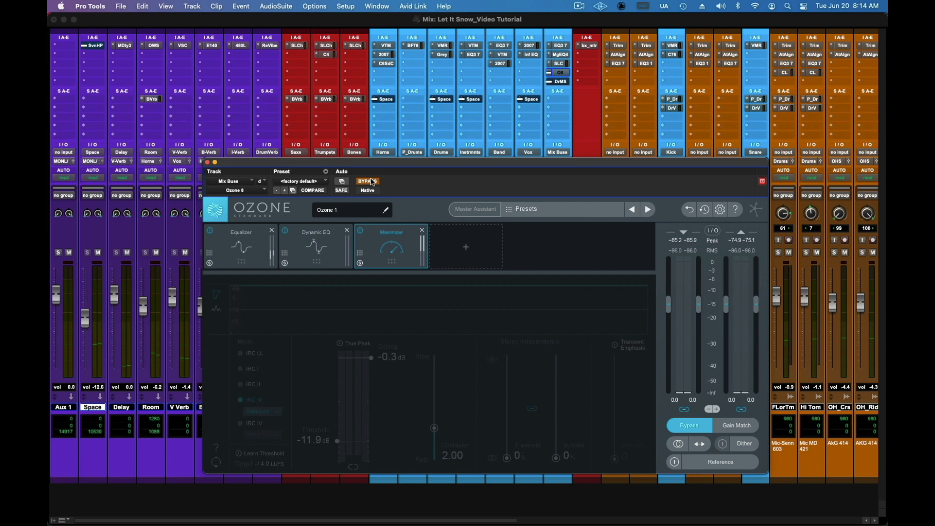
click(285, 231)
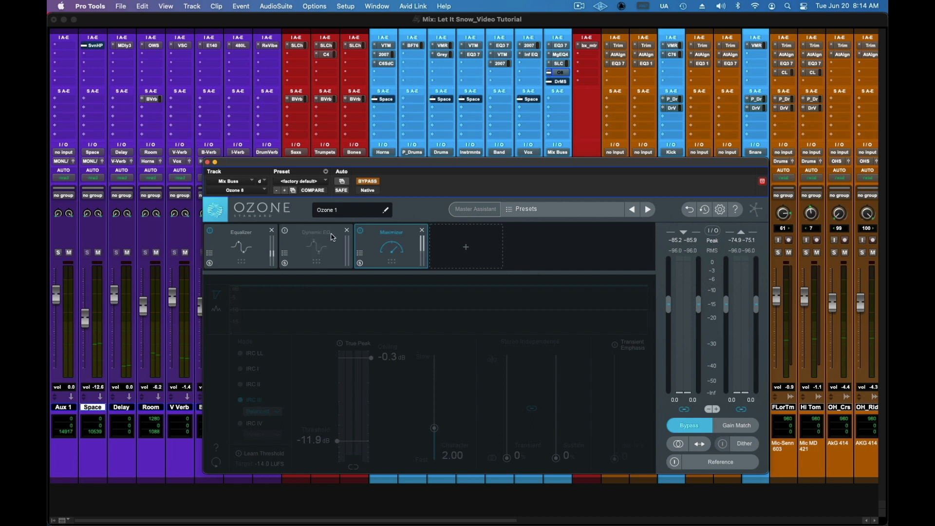
click(361, 231)
click(369, 181)
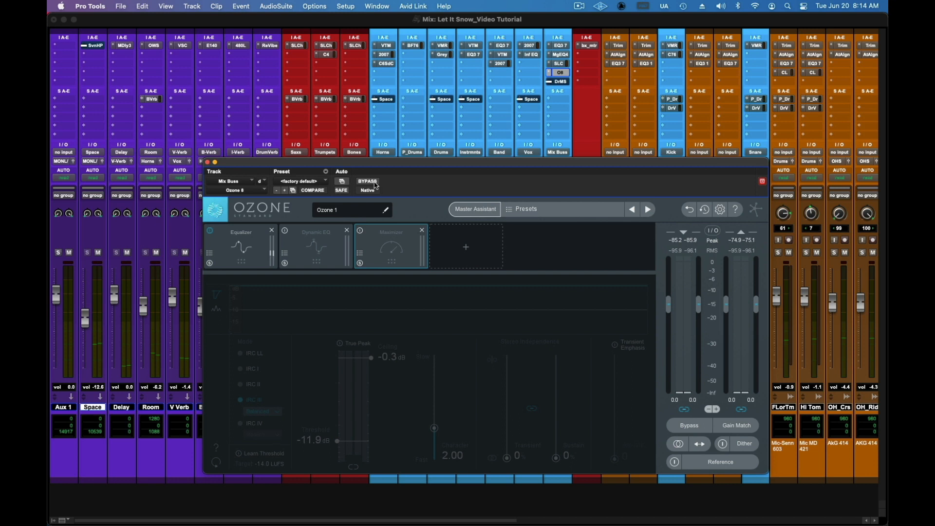
click(260, 237)
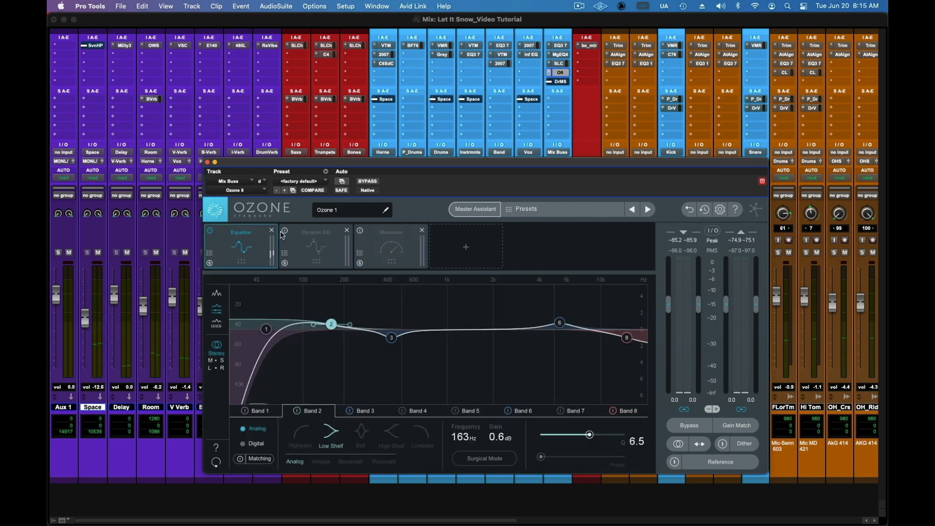
click(363, 182)
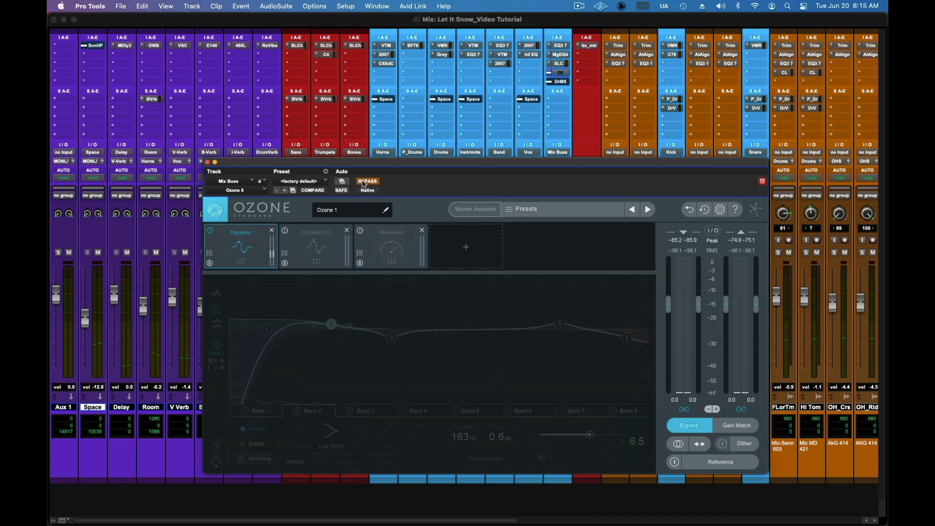
Step: During playback, reactivate Ozone, switch the Dynamic EQ and Maximizer back on one at a time, and close the plug-in
key(space)
click(364, 182)
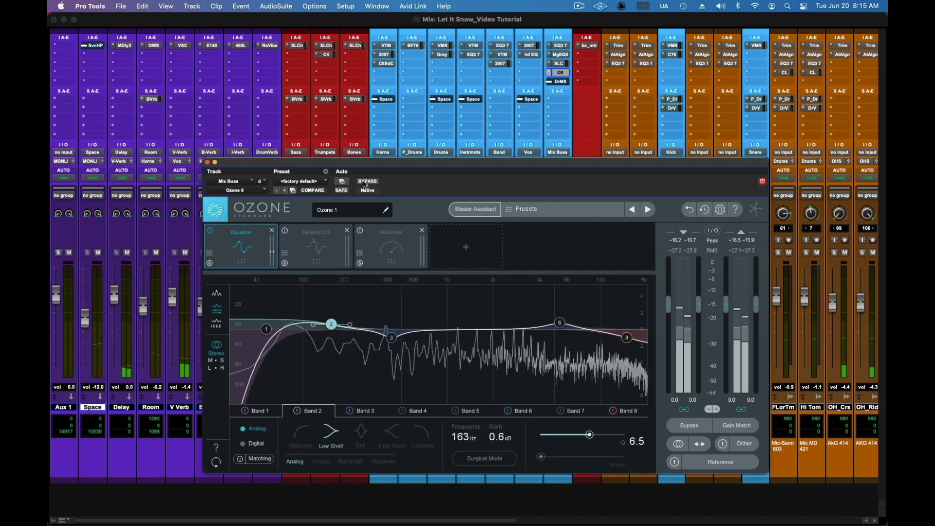
click(288, 232)
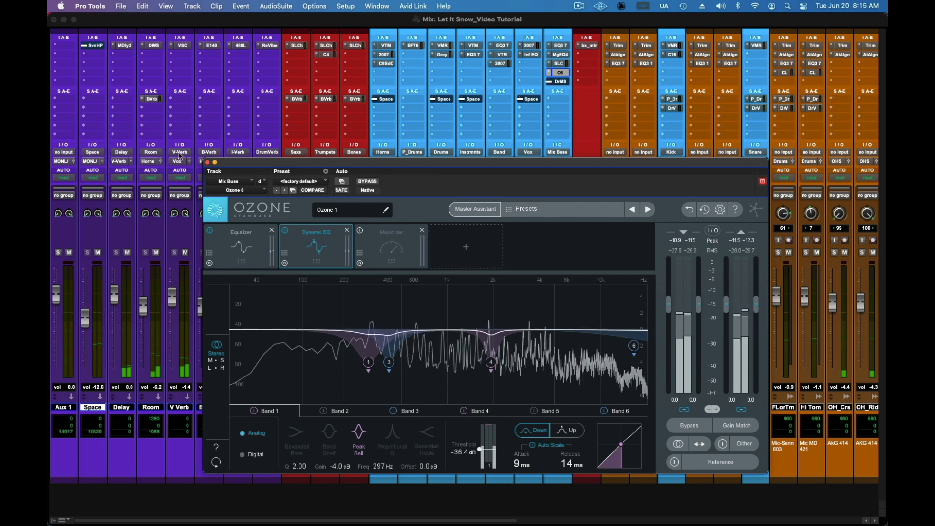
click(383, 247)
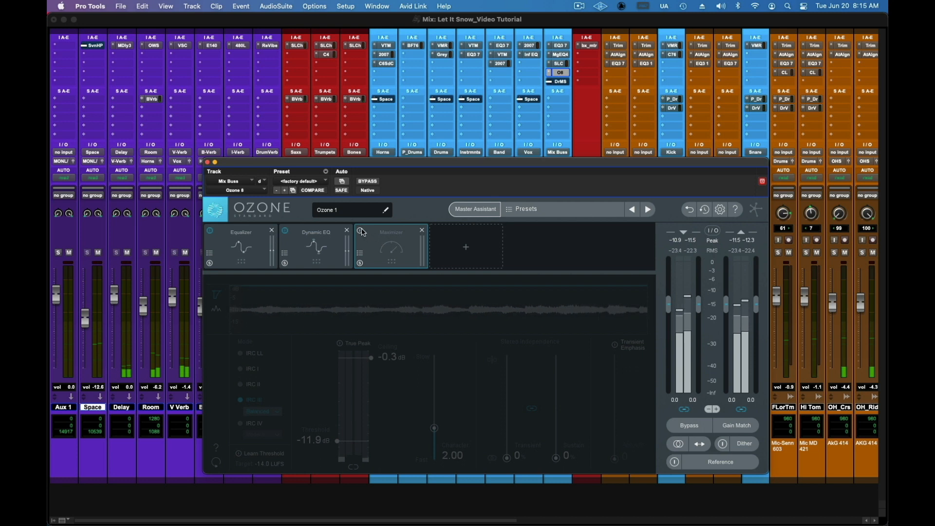
click(362, 231)
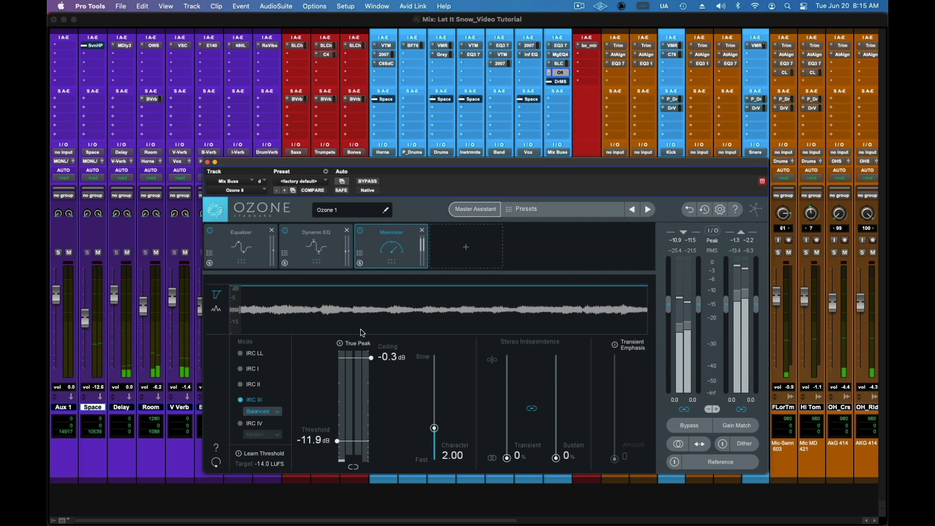
click(208, 162)
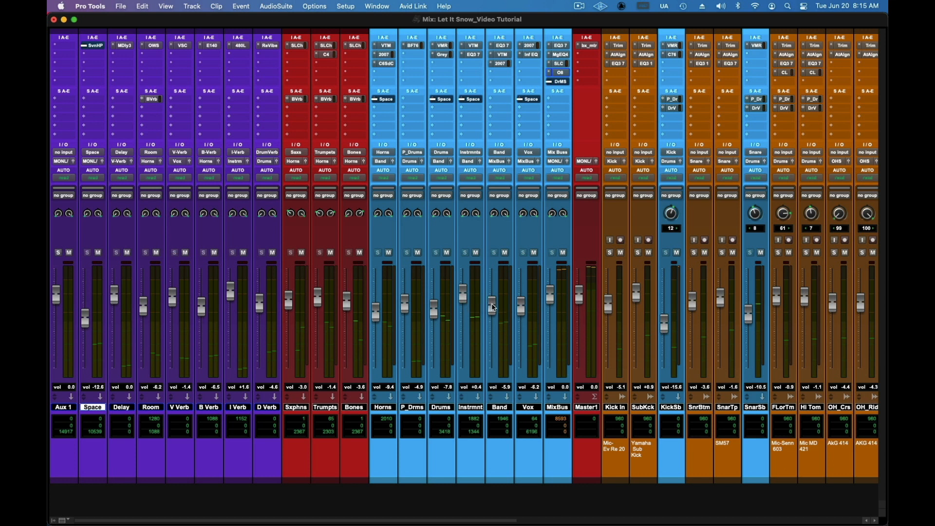
Step: Play the tenor solo passage while lowering the Band bus to -7.8 dB and the BasSub channel to -14.7 dB
drag(493, 307, 493, 308)
key(space)
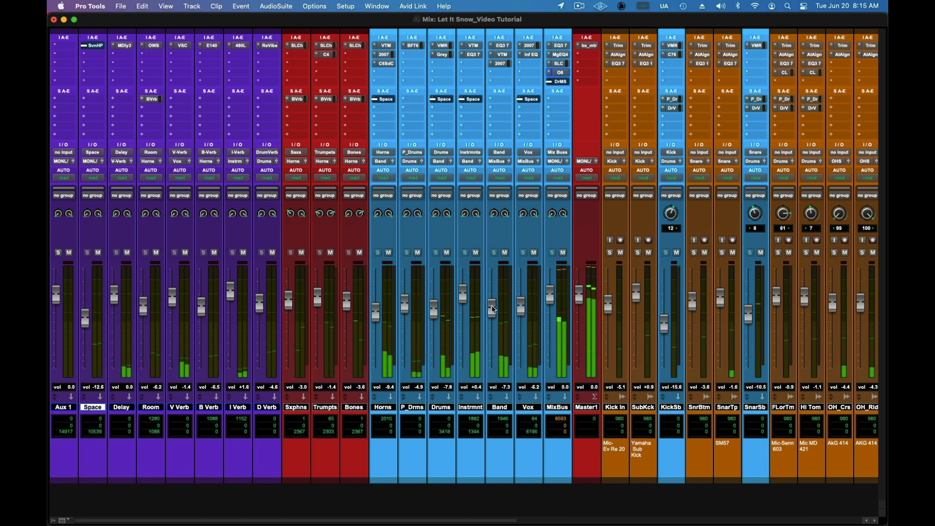
key(super+equal)
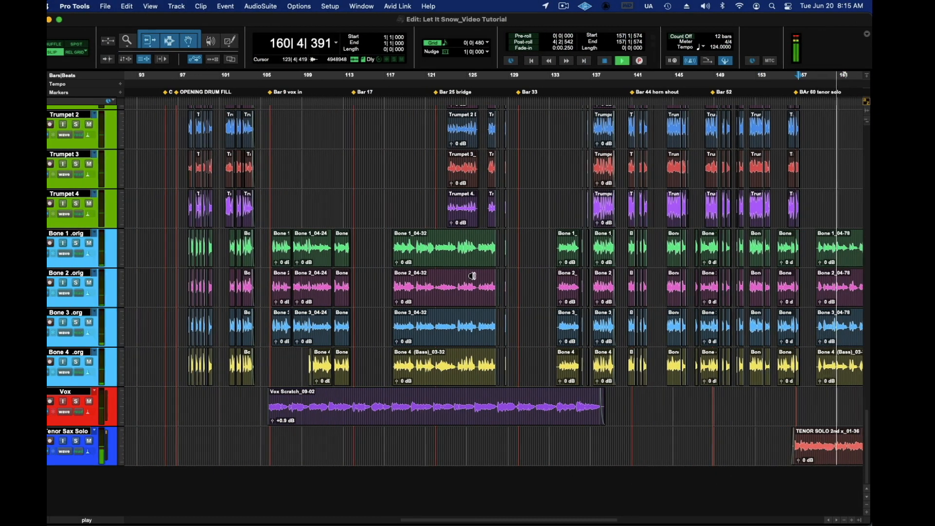
key(super+equal)
drag(478, 519, 651, 512)
drag(691, 313, 690, 324)
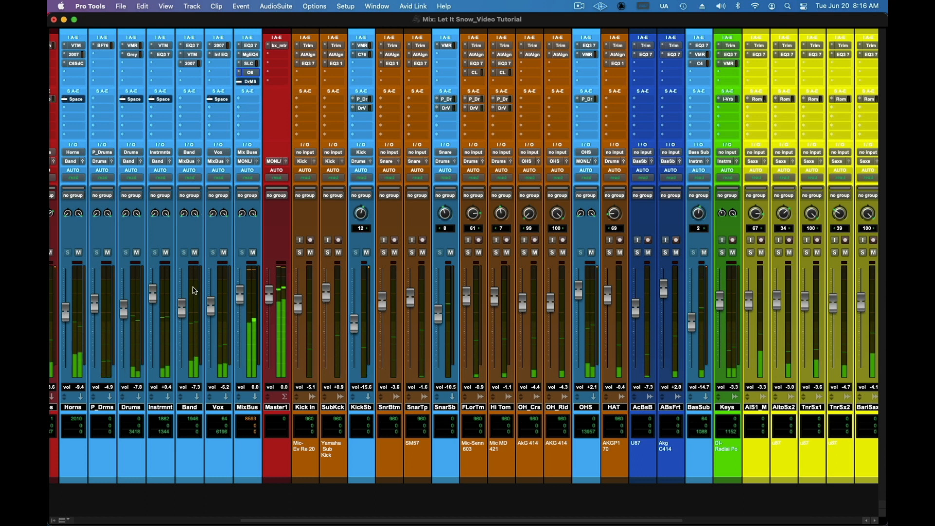
drag(185, 304, 184, 305)
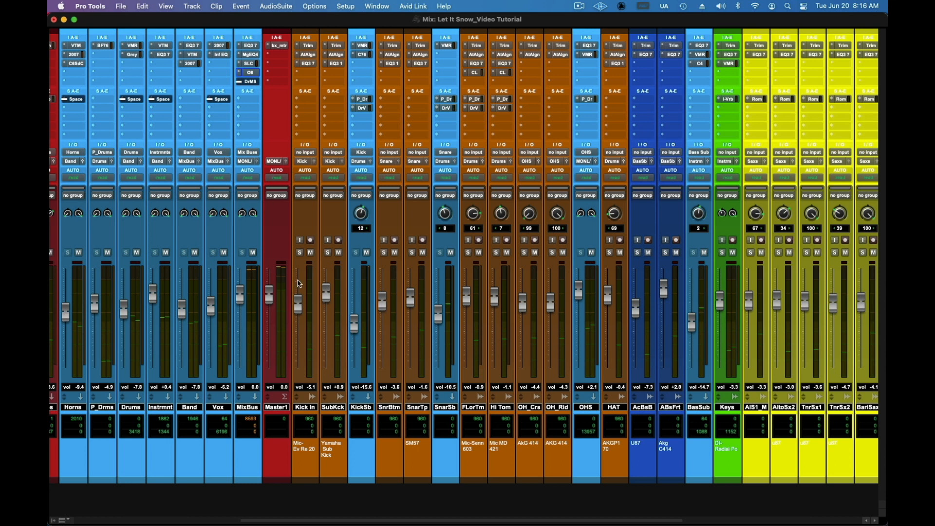
Step: Activate the Space reverb sends on the Horns, Drums, Instrmnt and Vox buses
drag(355, 521, 134, 499)
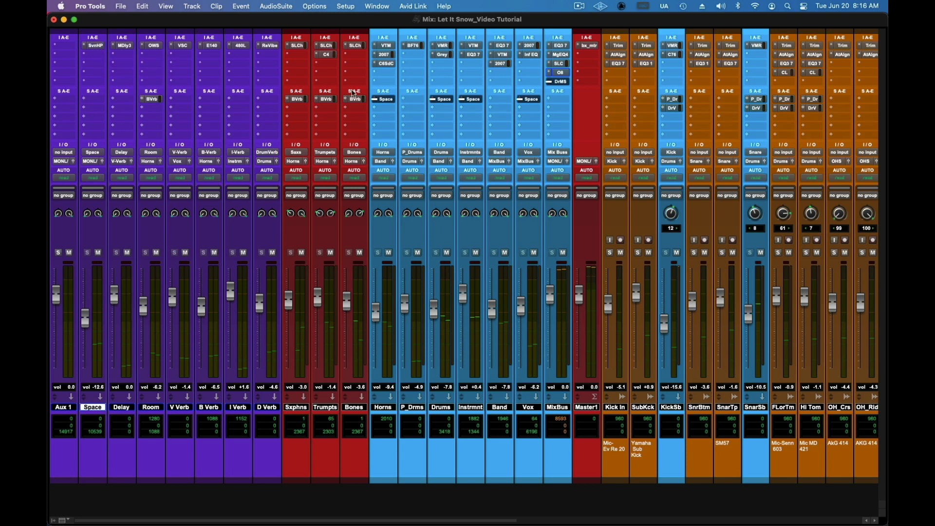
ctrl+super+click(387, 101)
ctrl+super+click(445, 100)
ctrl+super+click(472, 100)
ctrl+super+click(525, 100)
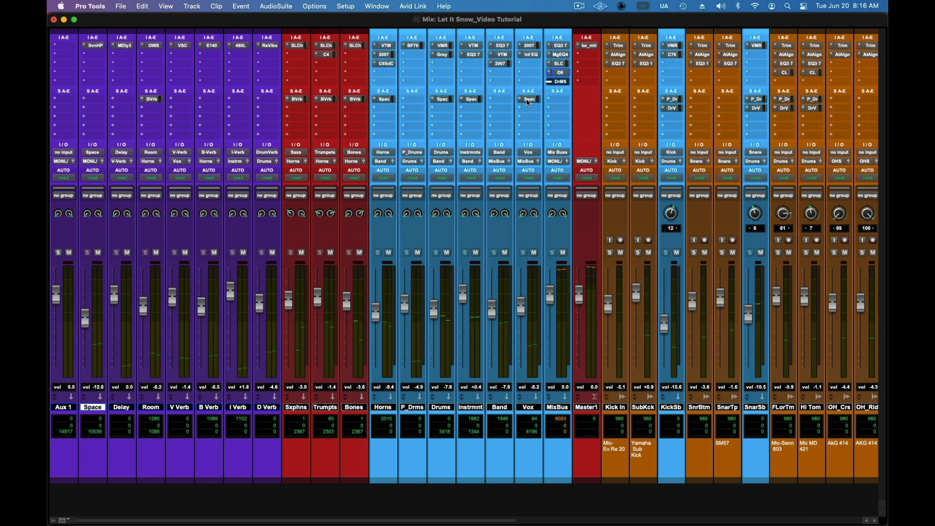
Step: Open Seventh Heaven Professional on the Space channel, examine its Jazz Church reverb and pre-delay settings, and close it
click(93, 46)
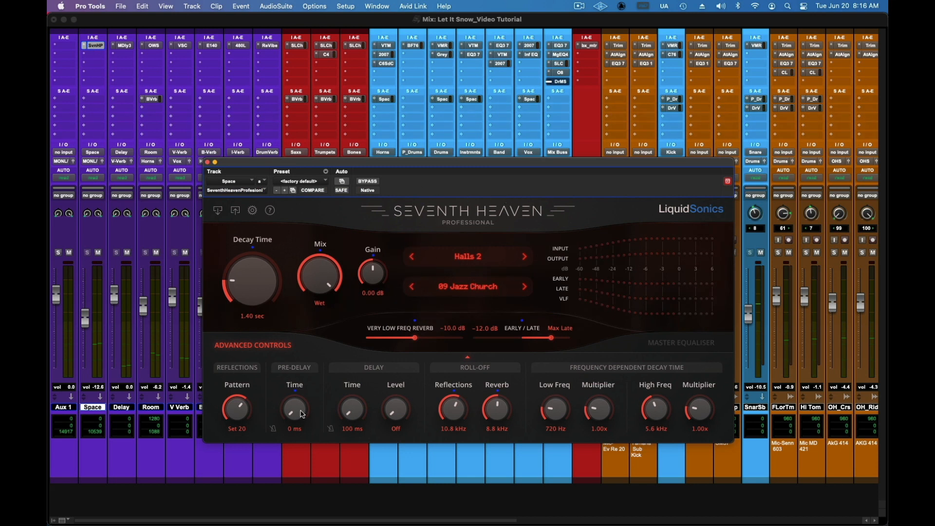
click(273, 429)
click(207, 162)
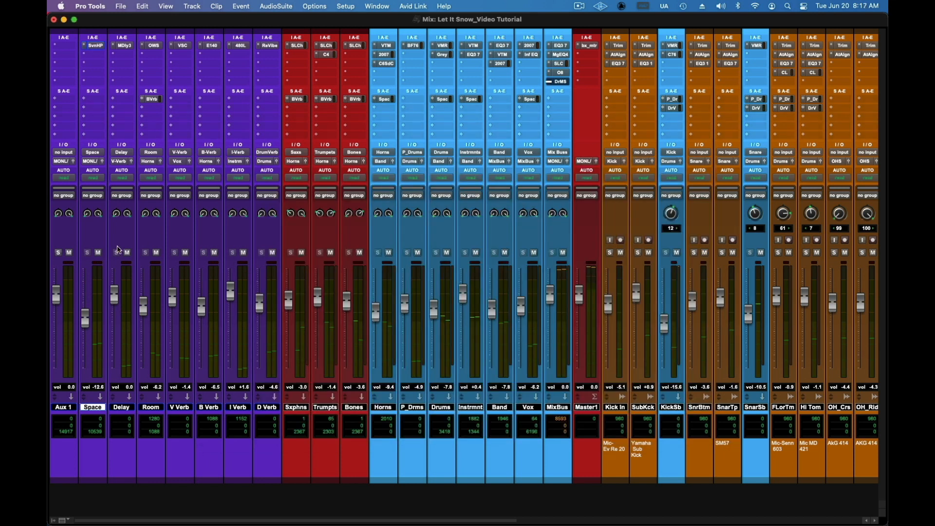
Step: Play the tenor solo passage while setting the Space reverb return to -15.0 dB and the BasSub channel to -15.3 dB
mouse_move(81, 319)
mouse_down()
mouse_move(87, 373)
mouse_move(94, 331)
mouse_up()
key(space)
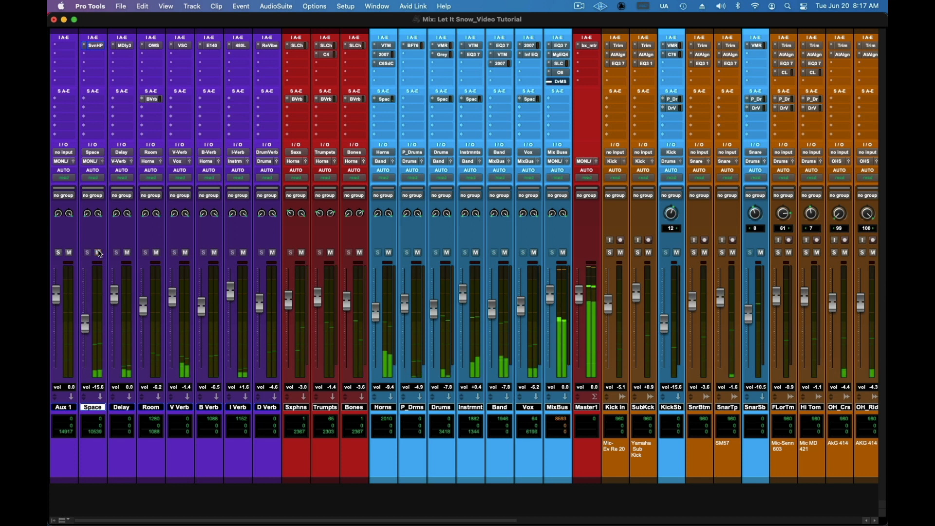
drag(85, 316, 84, 314)
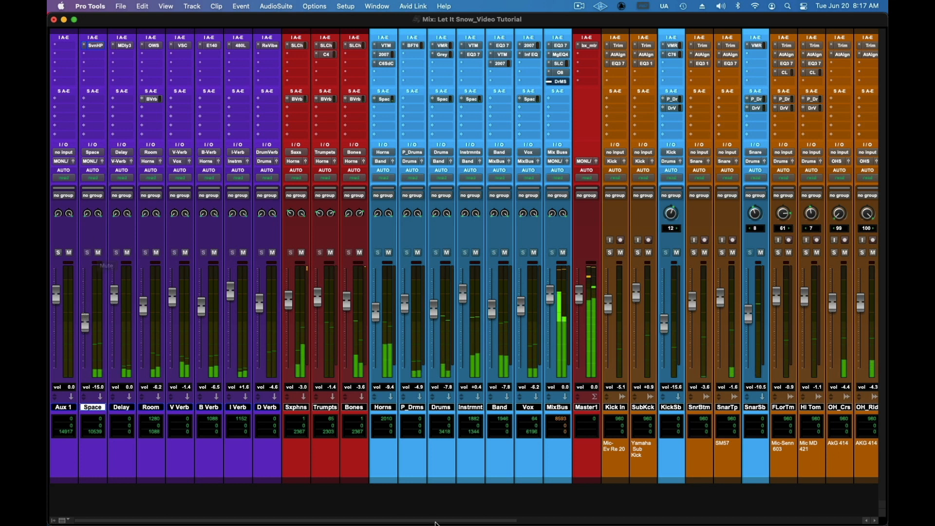
drag(445, 521, 660, 521)
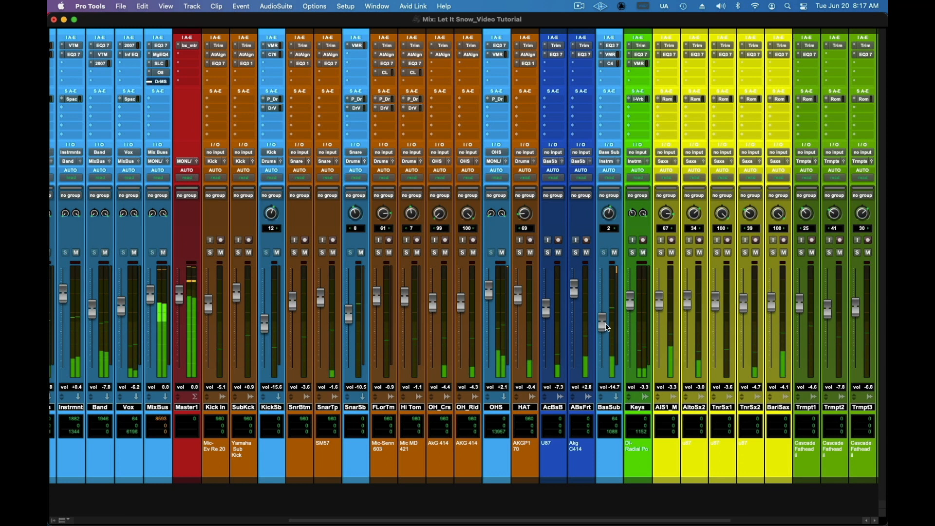
drag(607, 328, 606, 328)
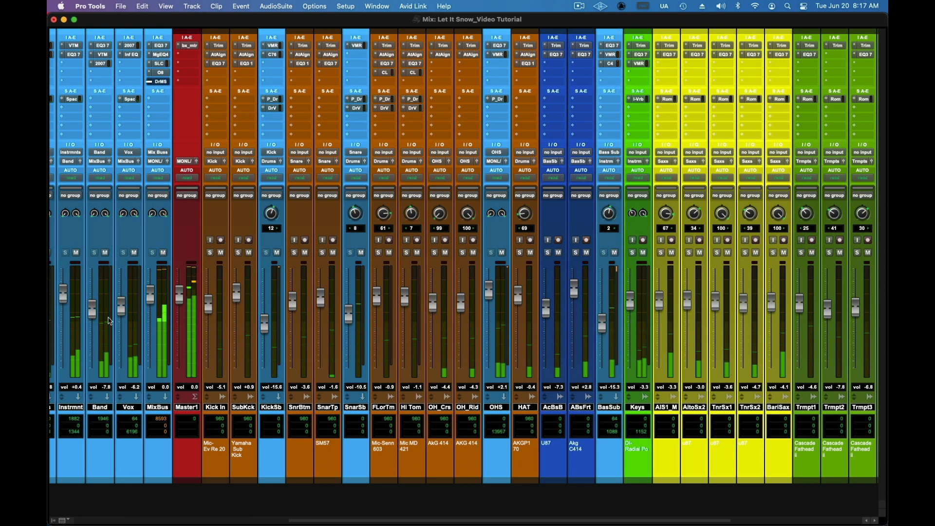
Step: Set the Band bus fader to -7.0 dB and the Vox bus fader to -6.5 dB
drag(93, 316, 92, 312)
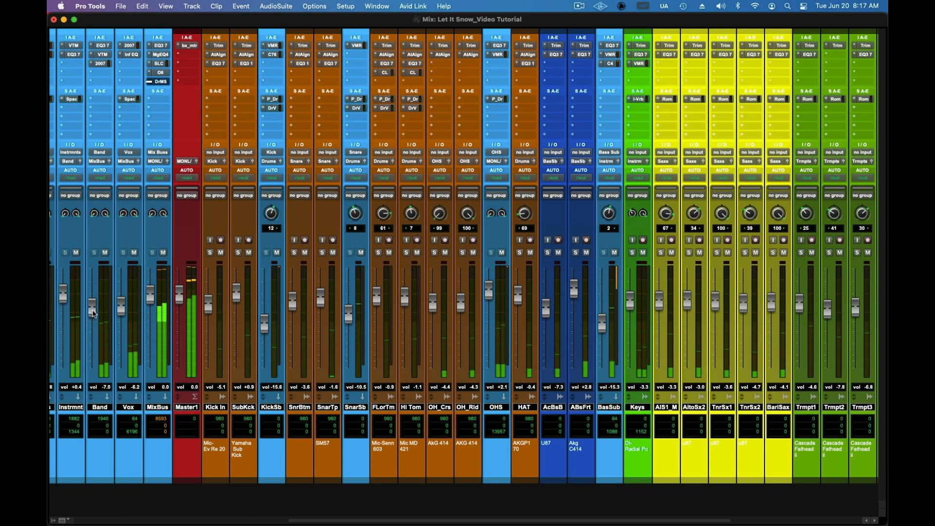
drag(351, 520, 140, 519)
drag(518, 307, 518, 304)
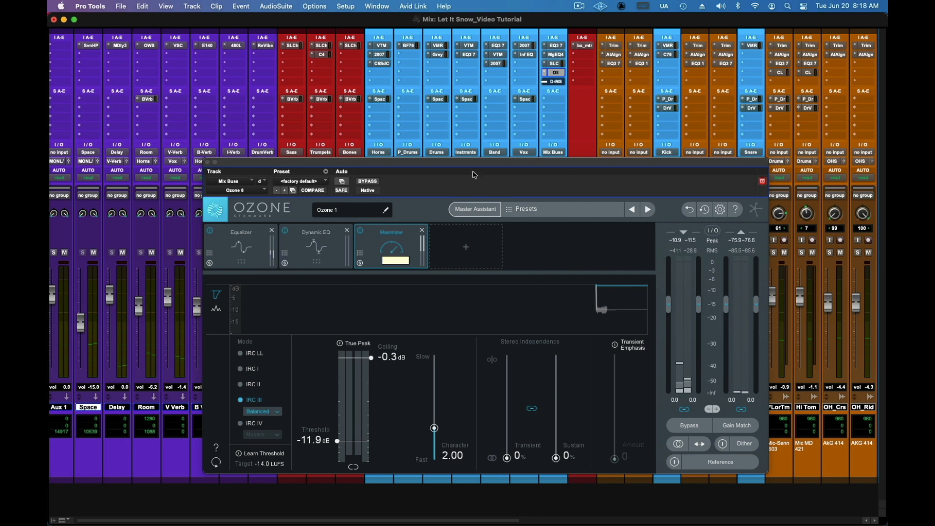
Step: In Ozone's Dynamic EQ, set band 4 to -3.9 dB at 2.04 kHz with a -29.0 dB threshold during playback, and select band 3
click(317, 260)
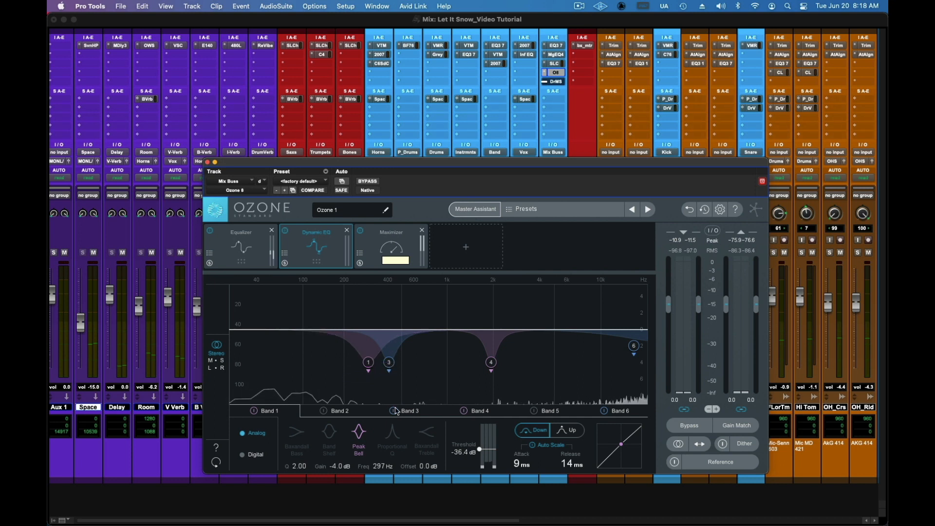
click(416, 412)
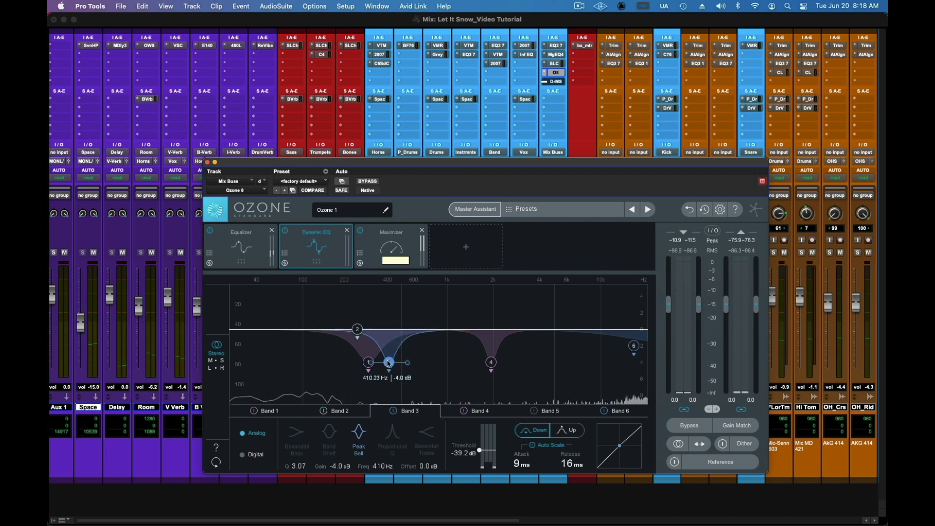
click(492, 363)
double_click(492, 363)
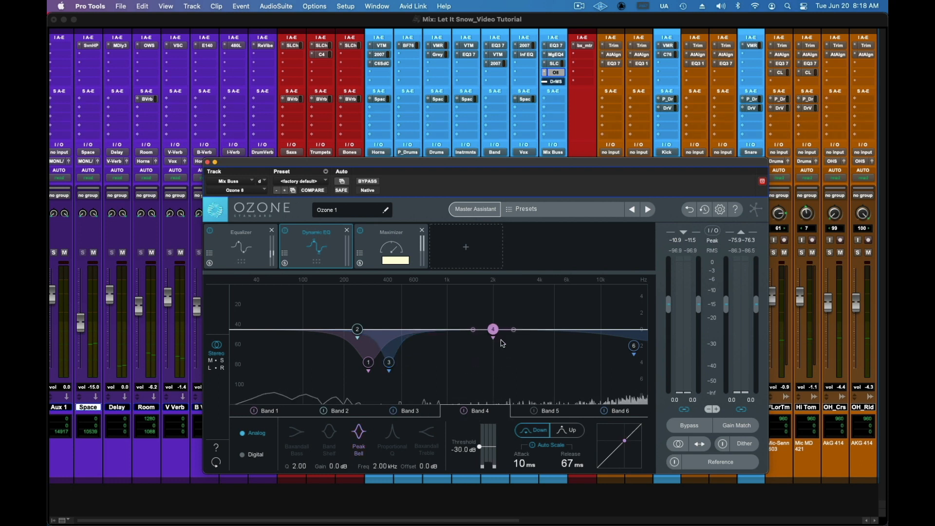
drag(494, 331, 494, 362)
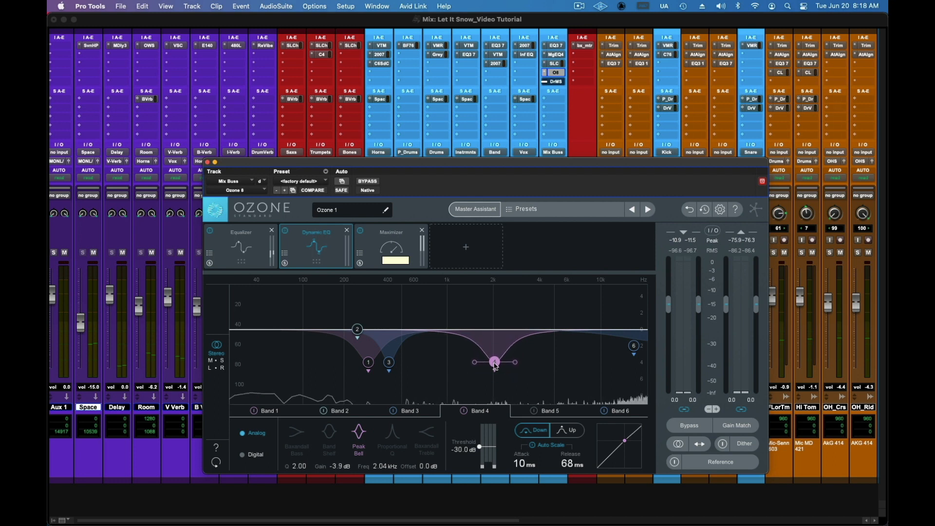
key(space)
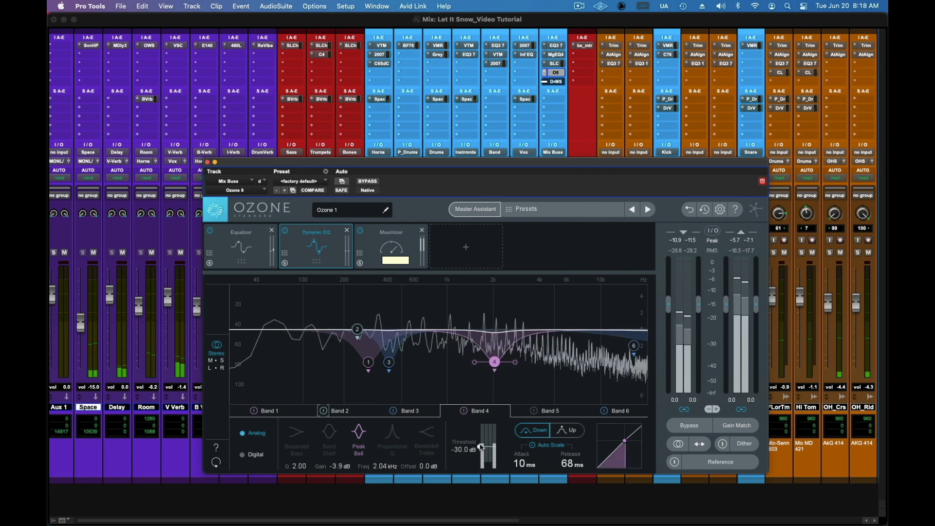
drag(480, 448, 480, 446)
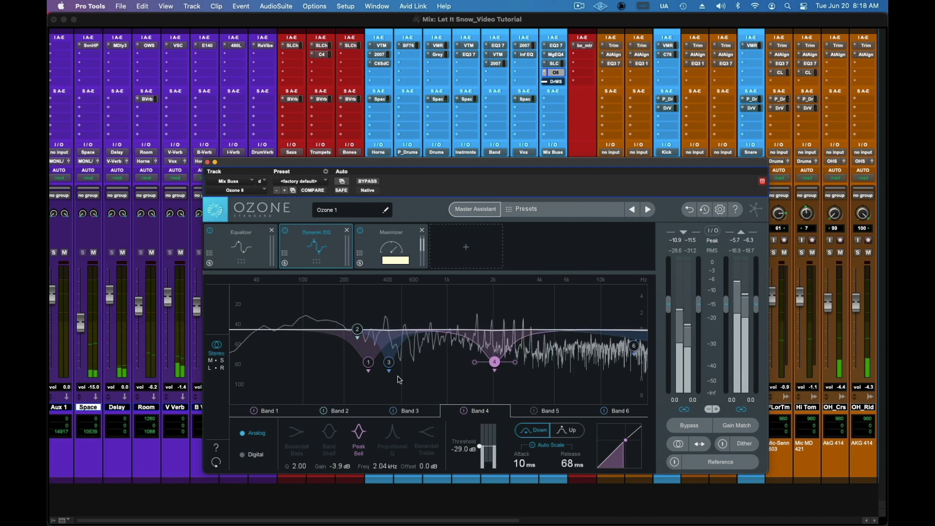
click(389, 363)
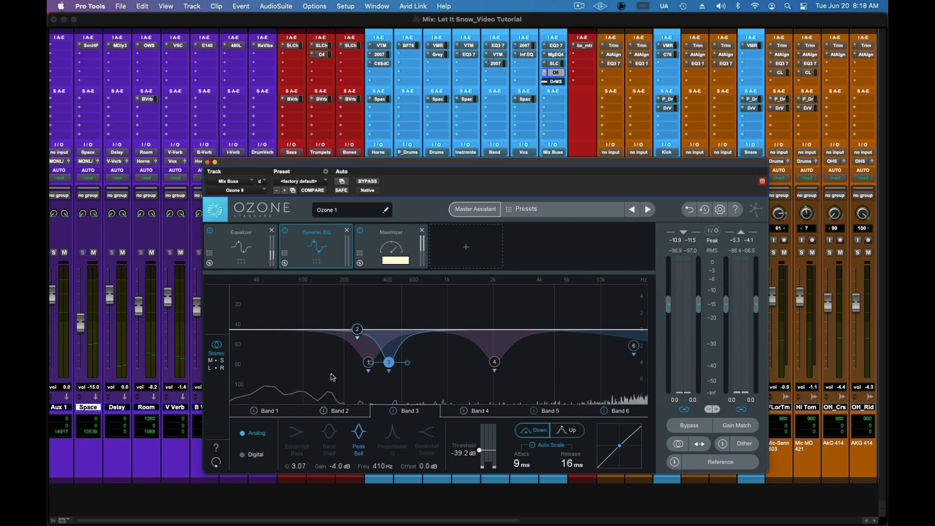
Step: Compare the mix with Ozone's Maximizer bypassed and active during playback
click(393, 247)
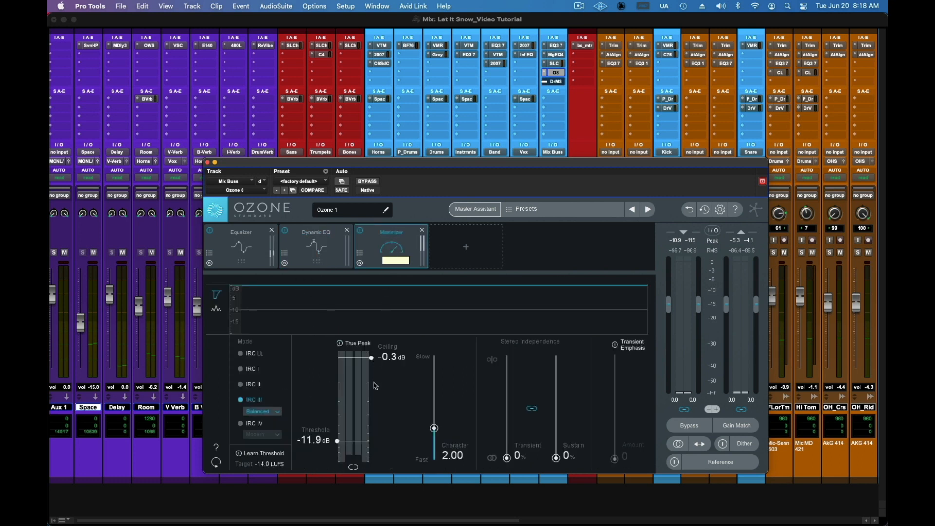
click(361, 231)
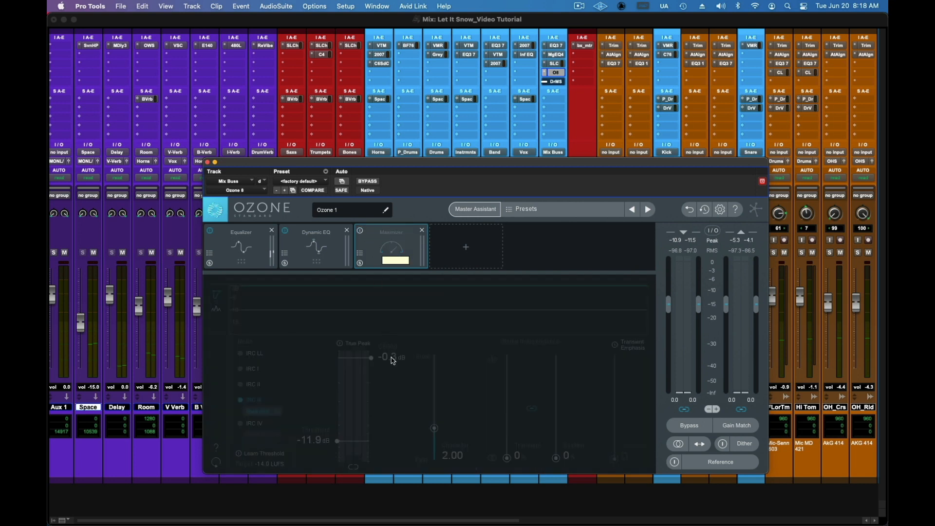
click(361, 231)
key(space)
click(361, 231)
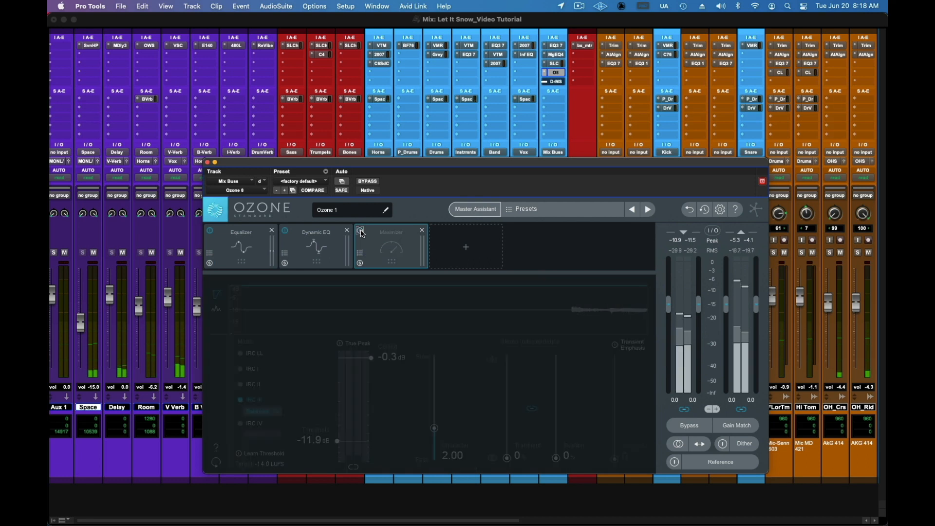
click(361, 231)
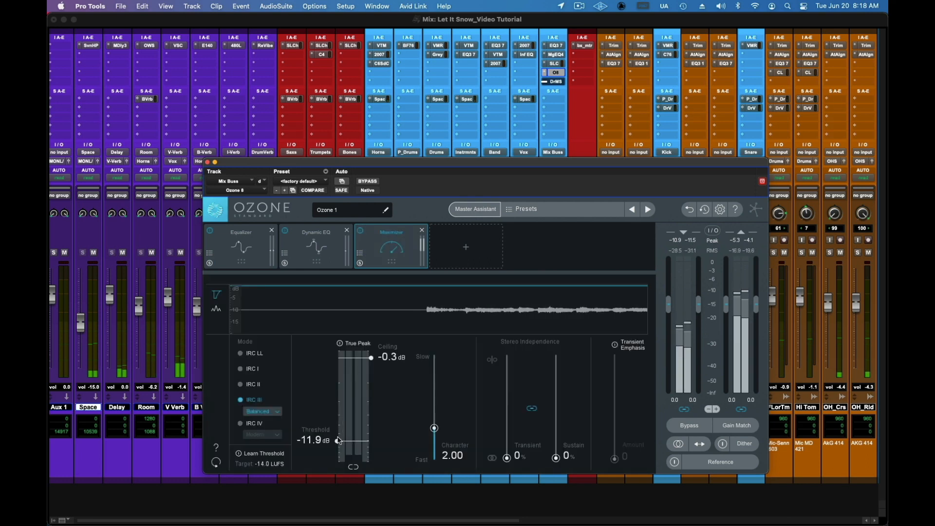
Step: Set the Maximizer ceiling to -1.0 dB, replay the passage, and close Ozone
drag(372, 359, 372, 362)
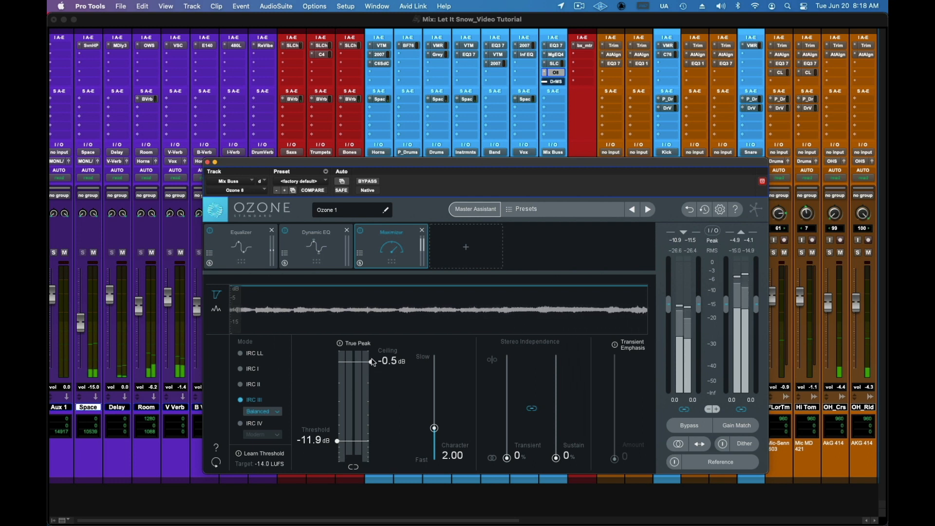
key(space)
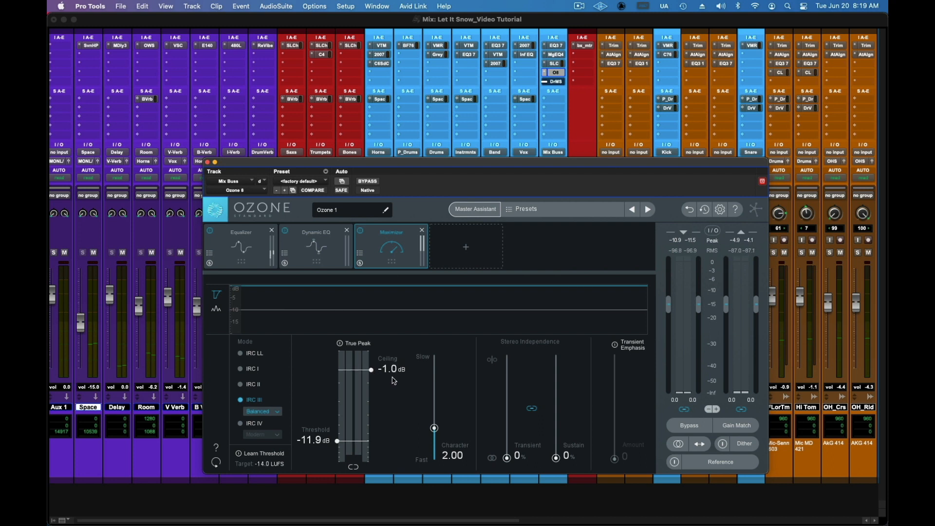
key(space)
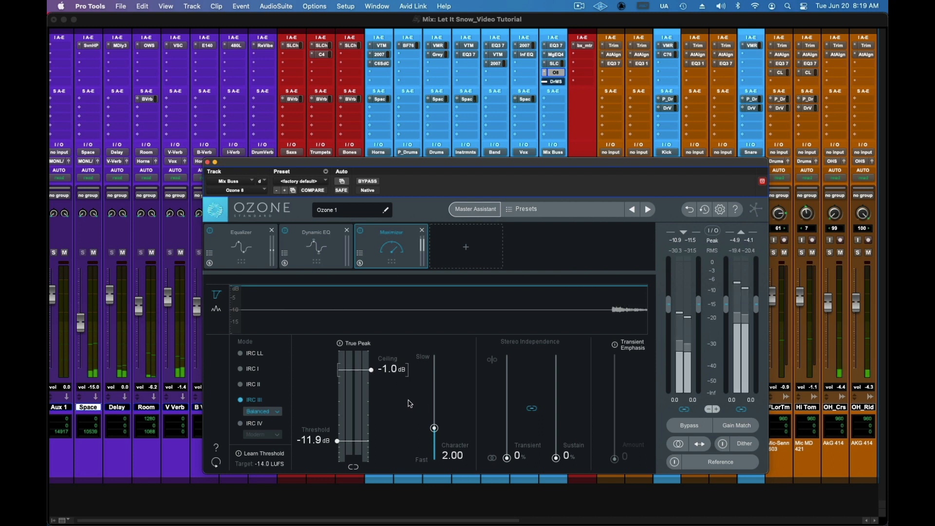
click(207, 163)
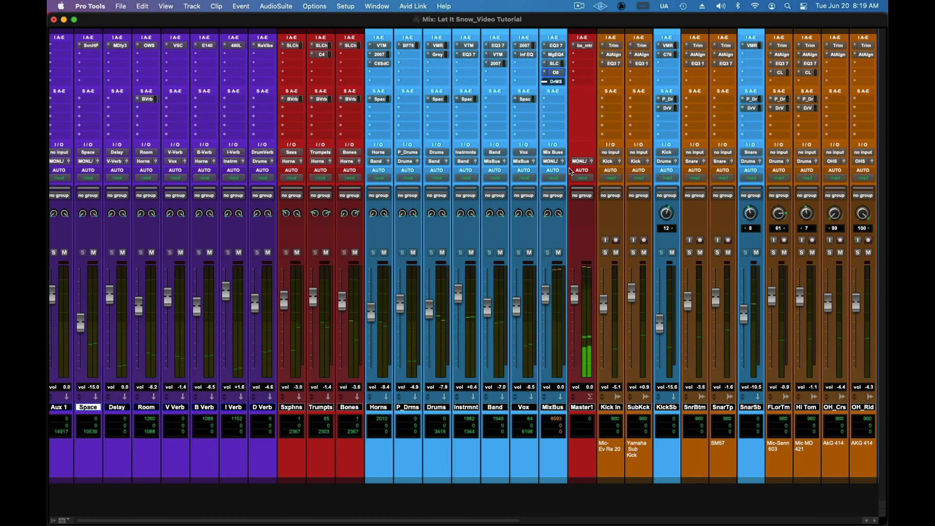
Step: Take the DrMS spatial processor on the MixBus out of bypass and move Ozone after it in the insert chain
click(557, 81)
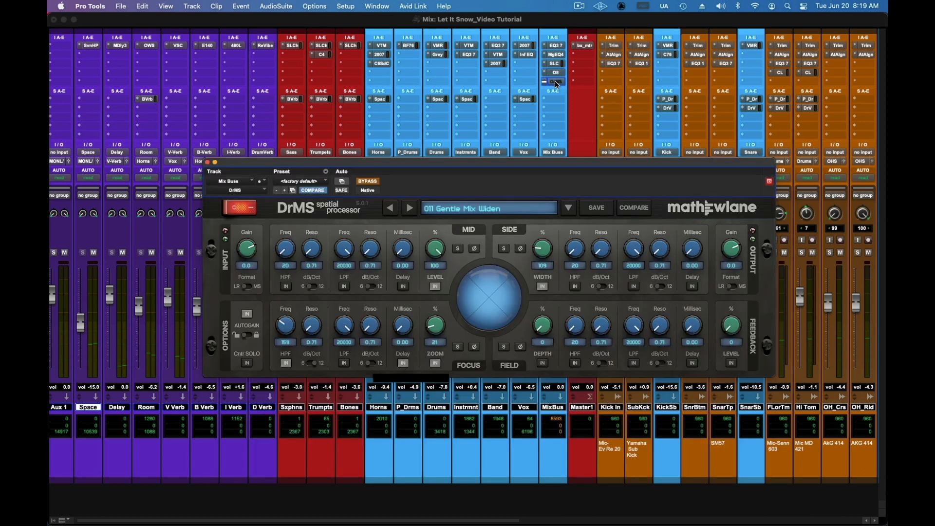
click(372, 181)
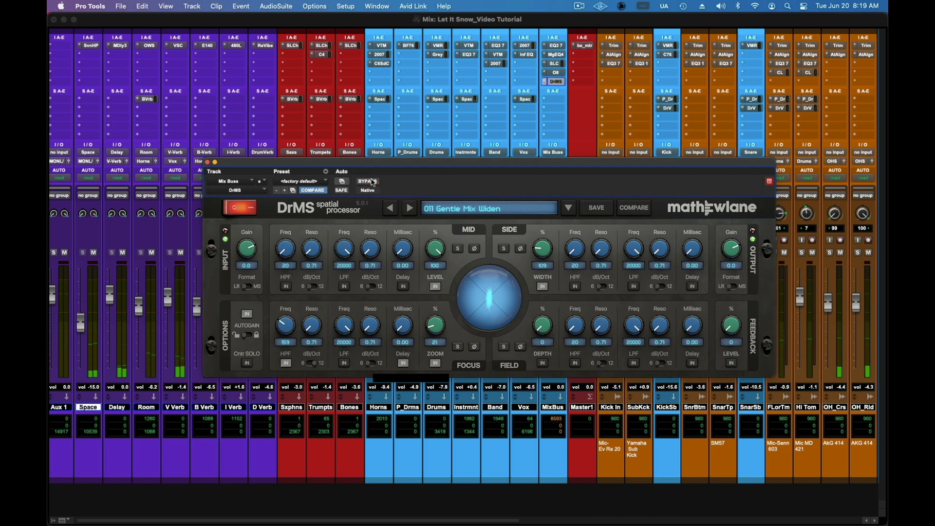
click(207, 163)
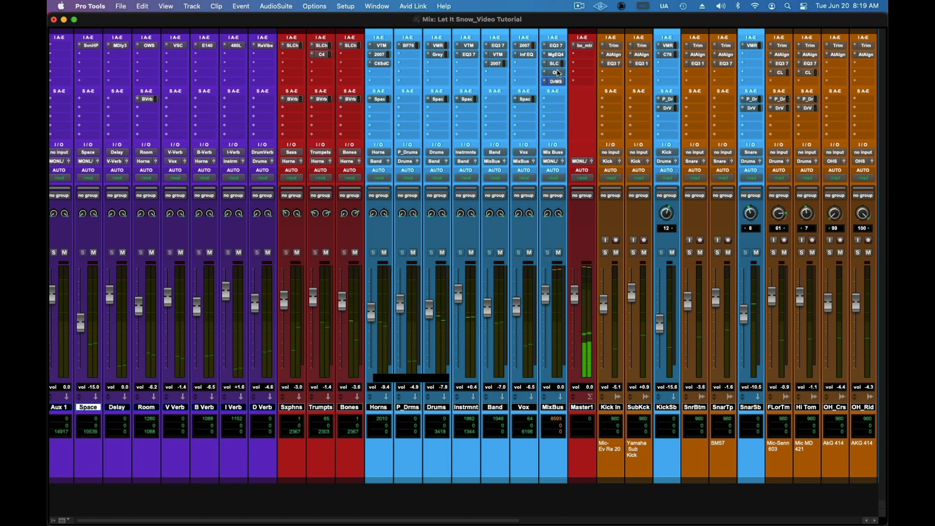
mouse_move(557, 71)
mouse_down()
mouse_move(569, 75)
mouse_move(559, 83)
mouse_up()
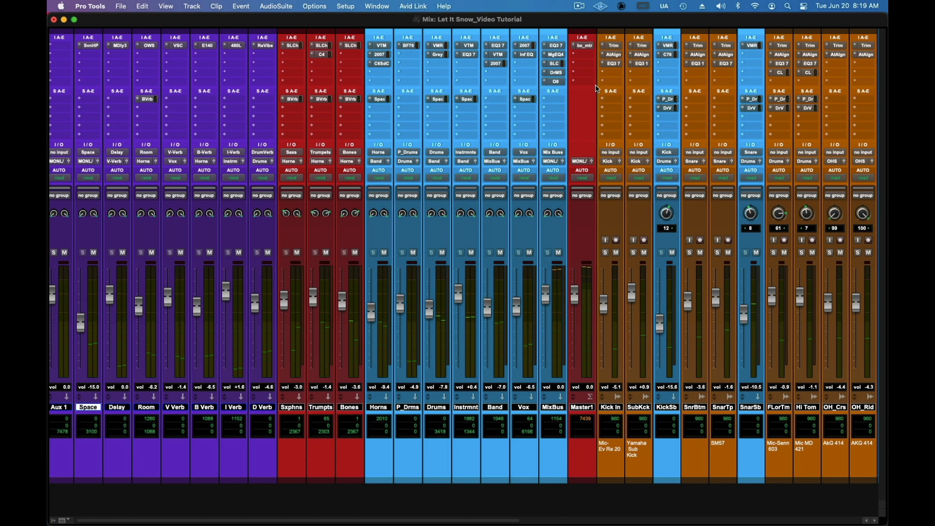
Step: Play the mix, check the Master 1 level in bx_meter, and lower the Ozone Maximizer threshold to -12.4 dB
key(space)
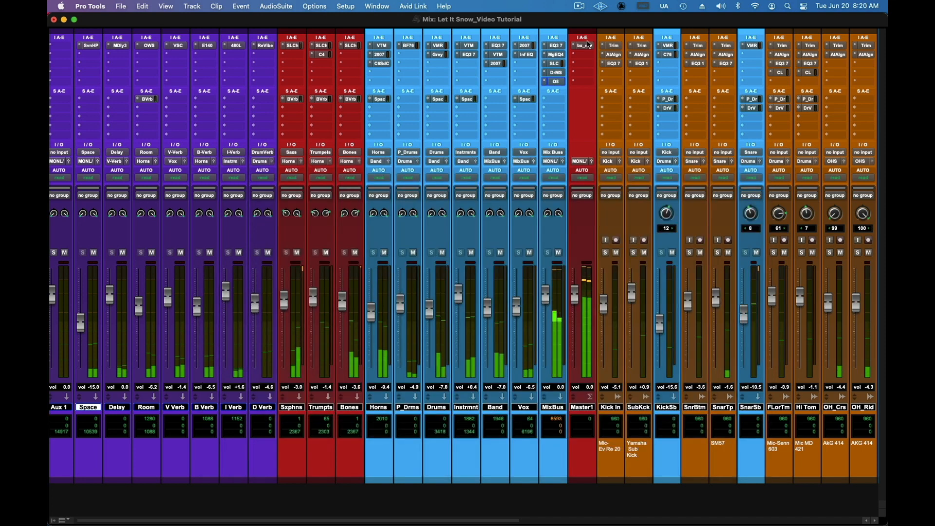
click(587, 46)
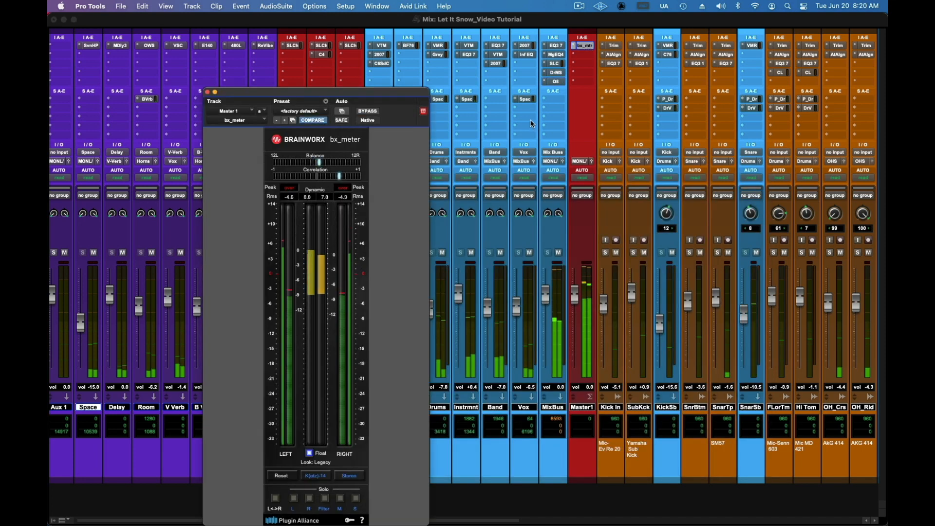
click(550, 86)
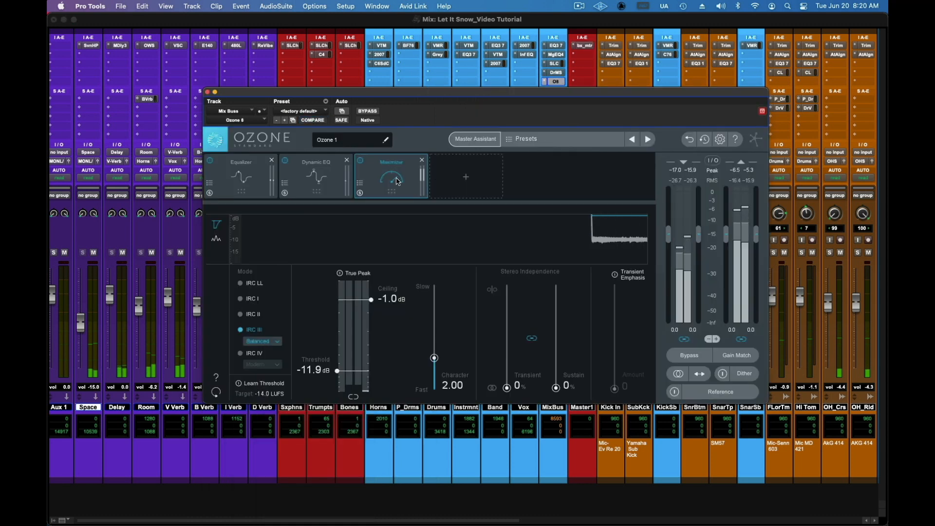
drag(339, 371, 340, 373)
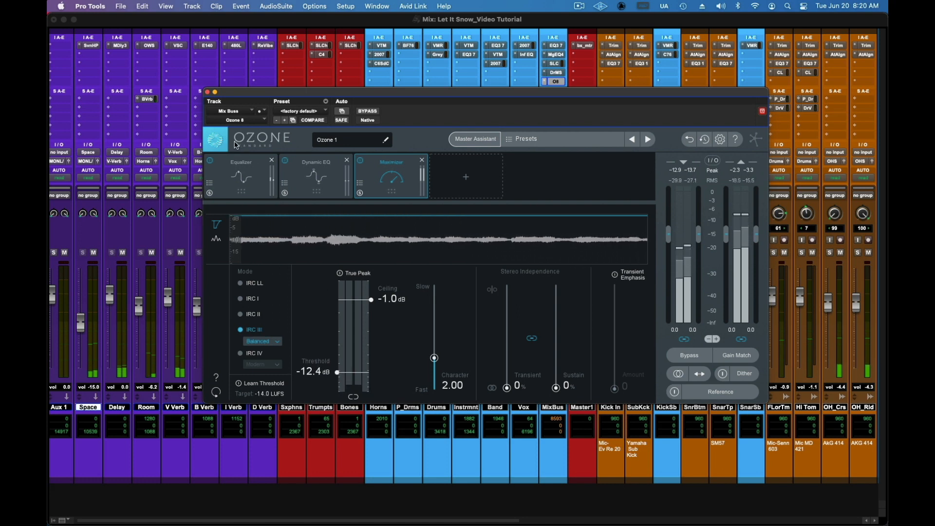
click(208, 92)
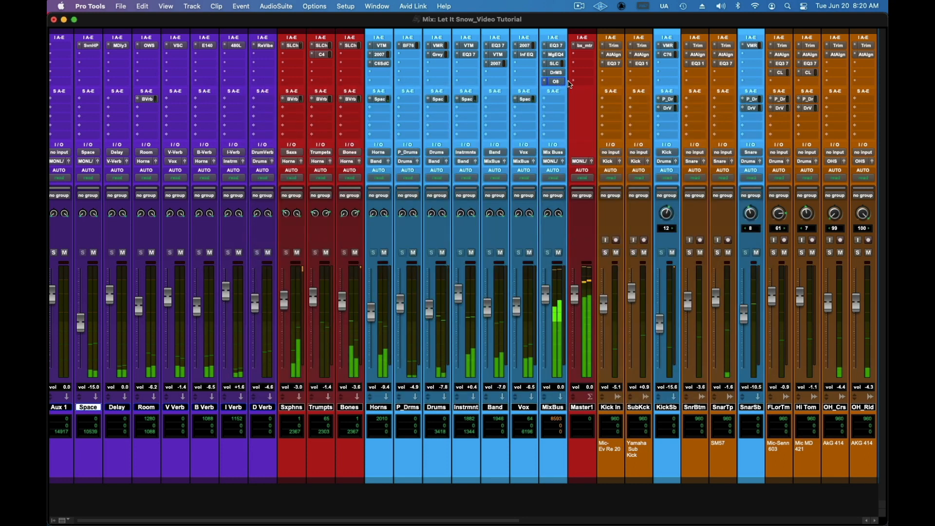
Step: Add a Vintage Limiter module to Ozone on the MixBus and set its threshold to -6.7 dB and ceiling to -0.4 dB during playback
click(556, 82)
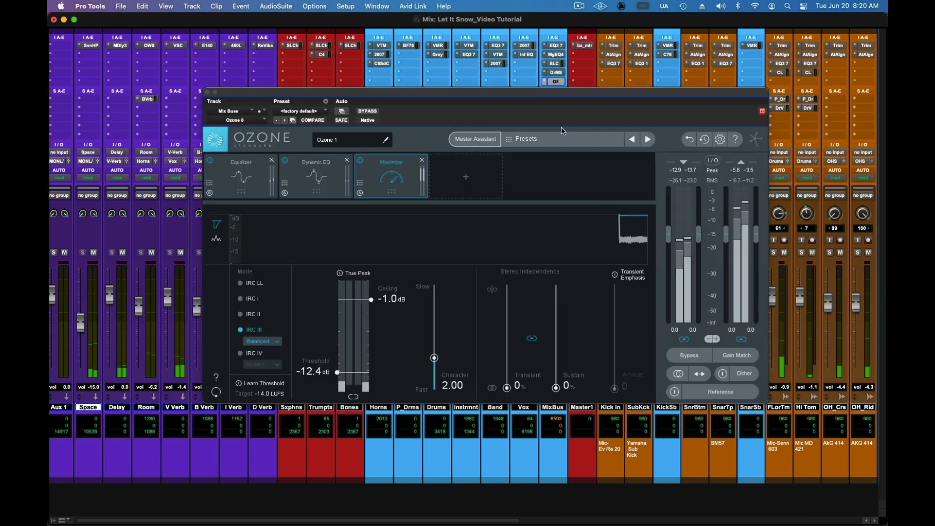
click(466, 178)
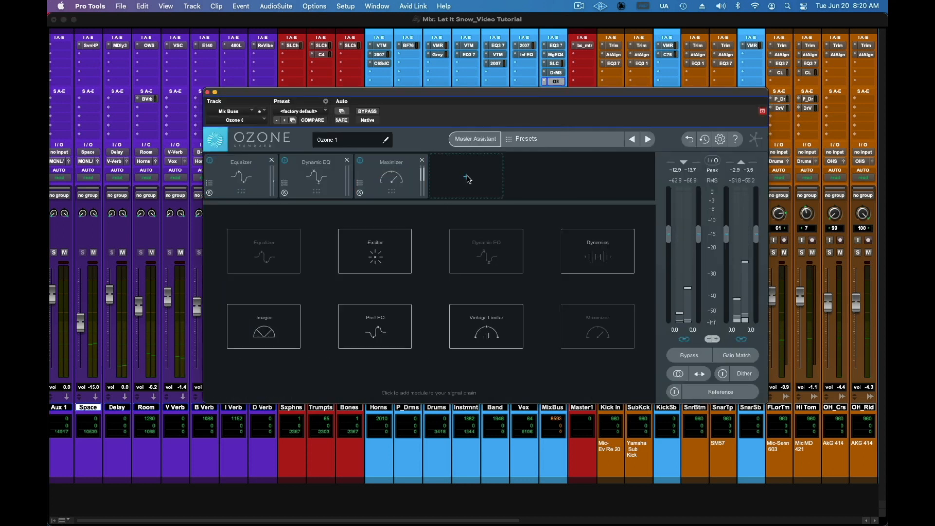
click(492, 331)
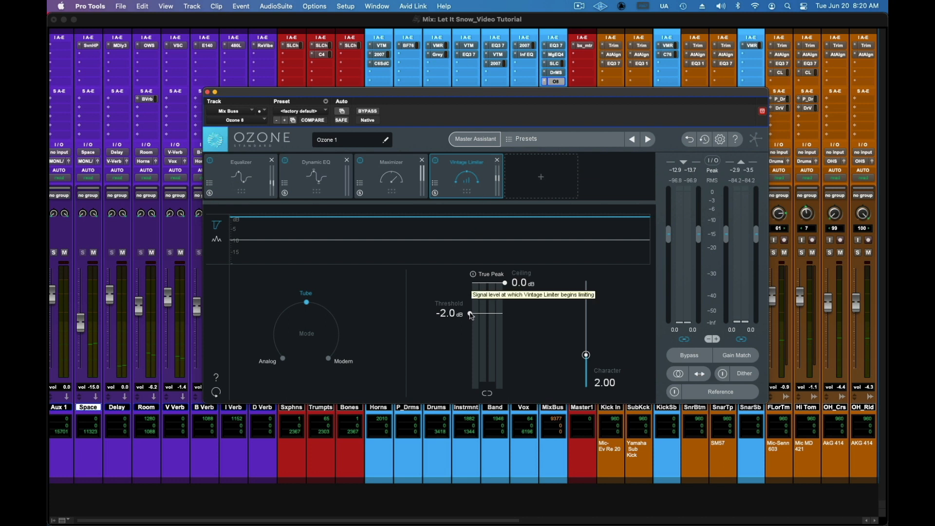
key(space)
drag(471, 315, 475, 348)
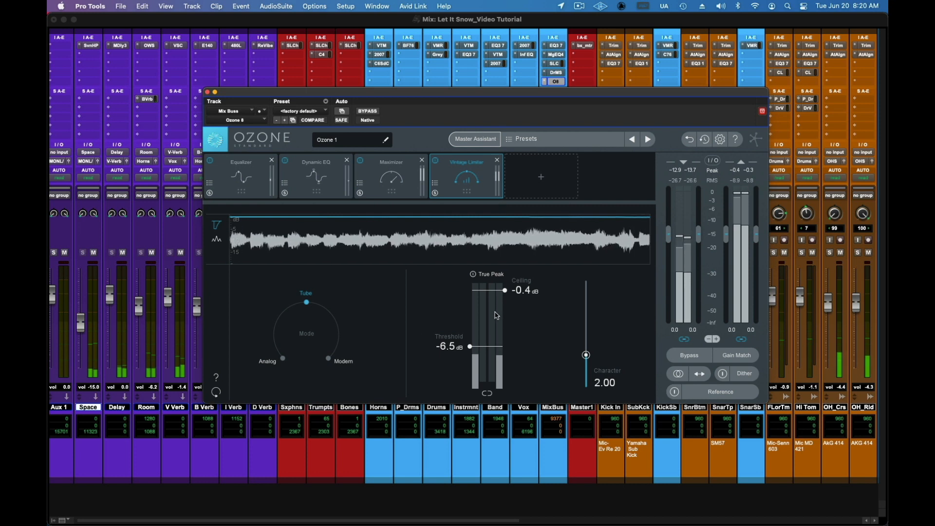
drag(472, 346, 471, 347)
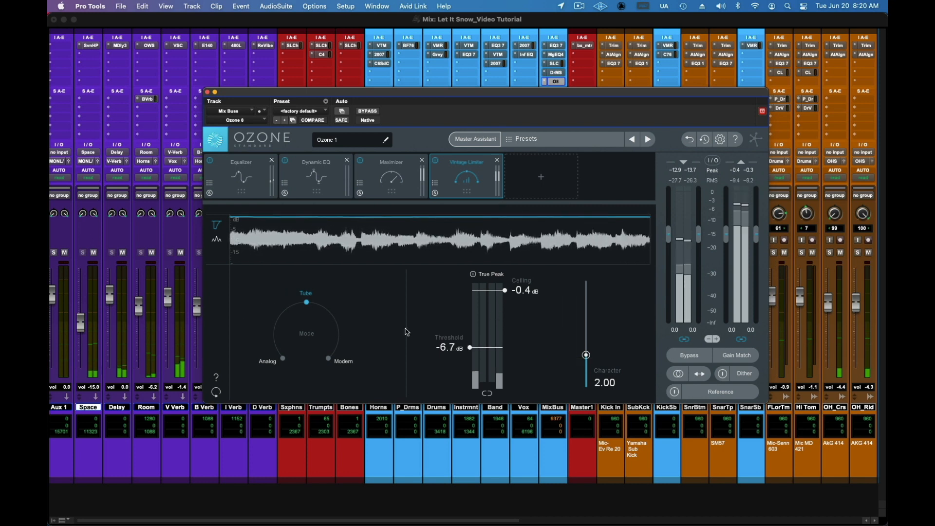
Step: Audition the Vintage Limiter's Analog mode, return it to Tube, and check the output in bx_meter on Master 1
click(284, 359)
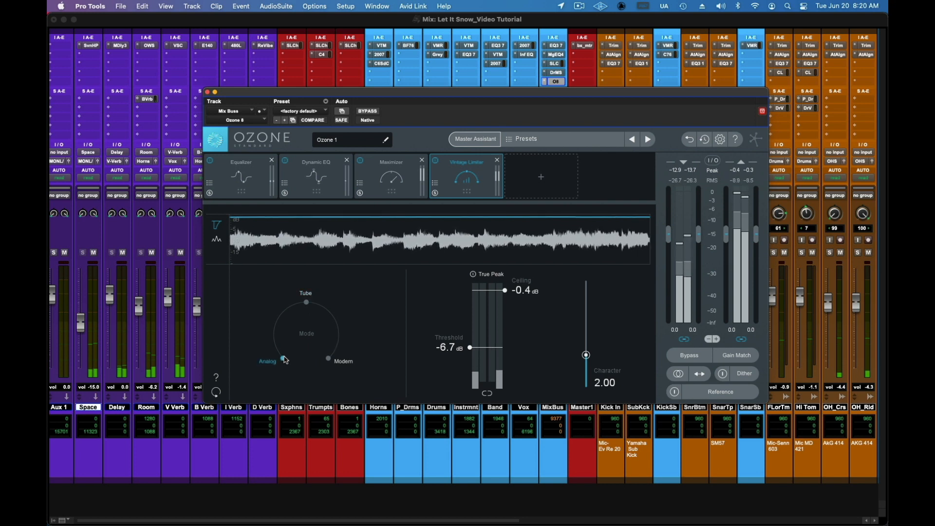
click(306, 303)
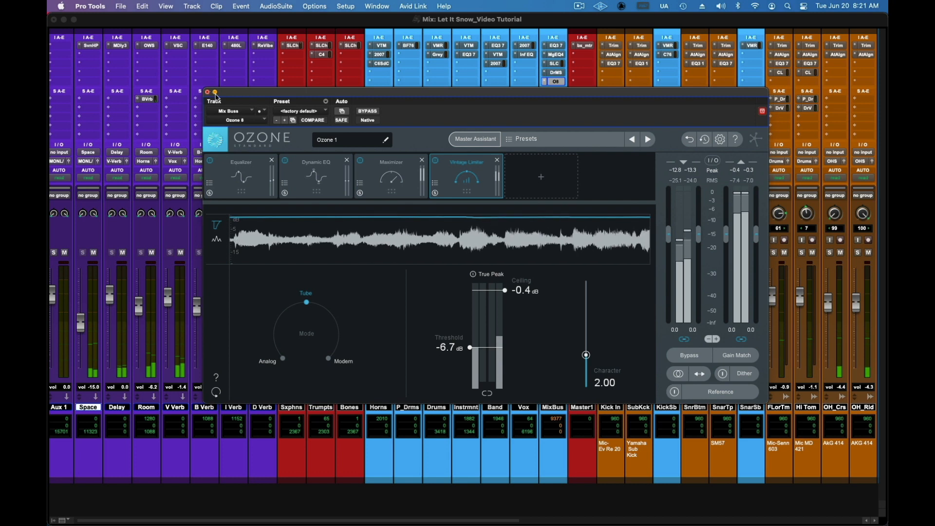
click(215, 93)
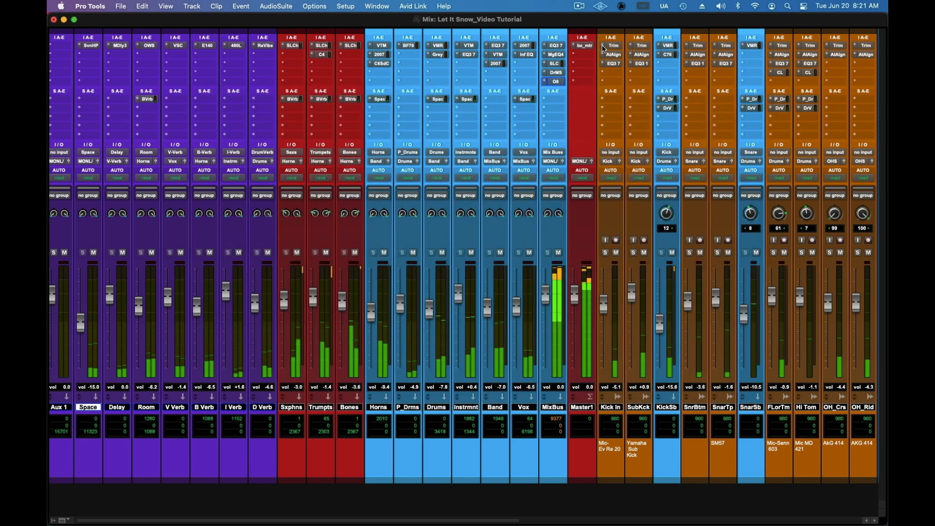
click(585, 45)
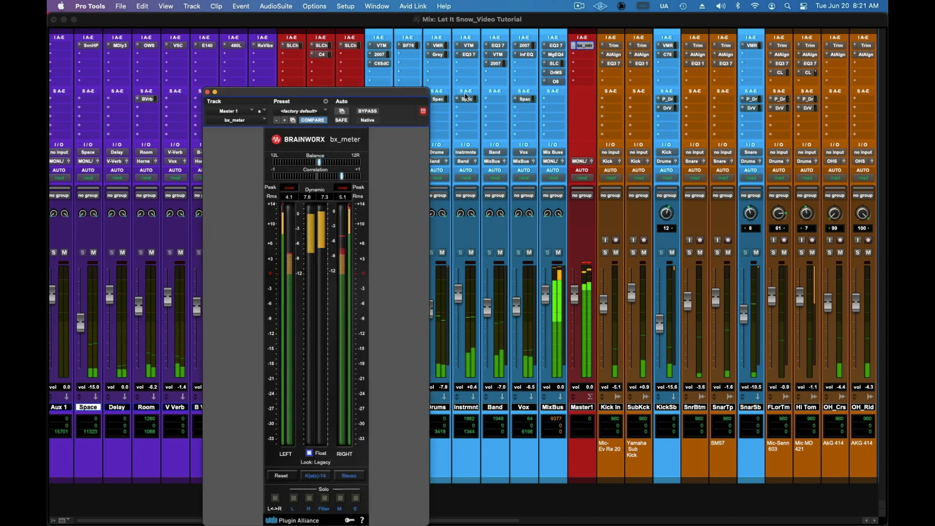
Step: Try a Vintage Limiter threshold of -5.2 dB in Ozone on the MixBus and remove the Vintage Limiter module
click(554, 82)
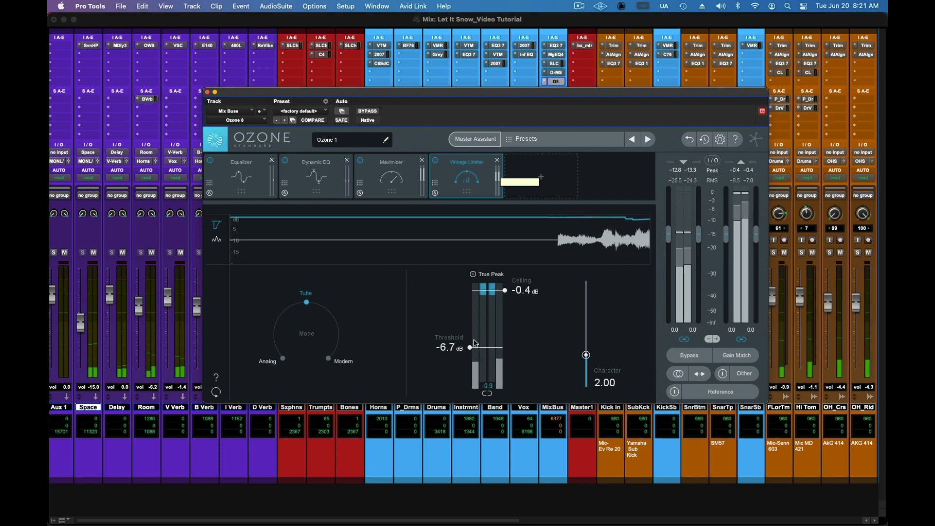
drag(469, 347, 472, 339)
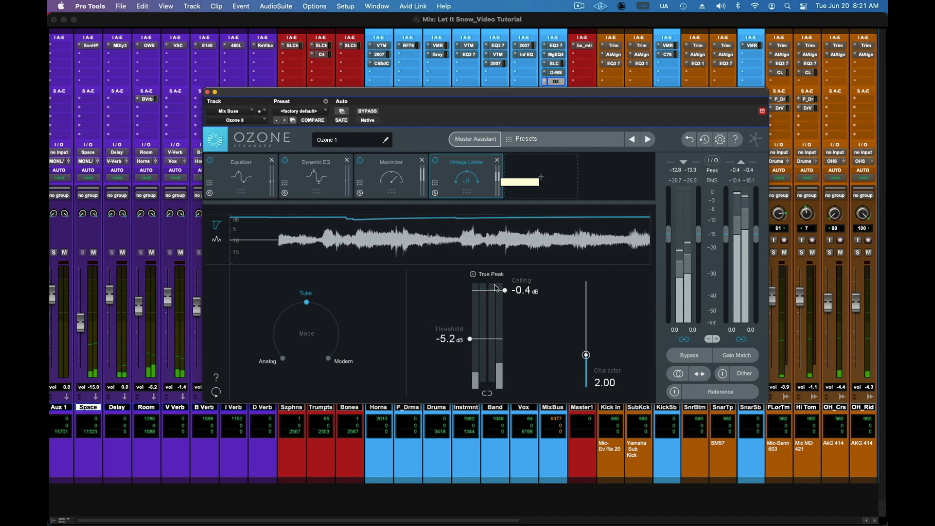
click(498, 160)
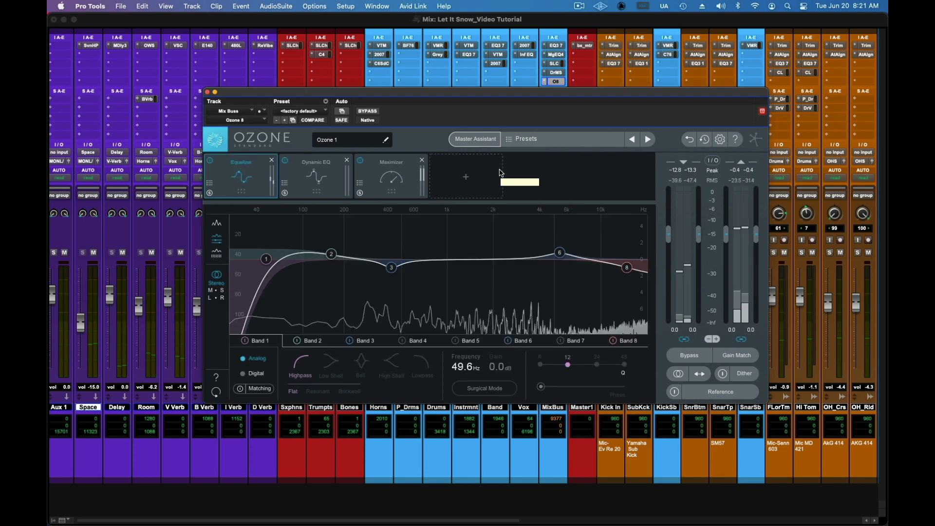
Step: Lower the Ozone Maximizer threshold on the MixBus to -13.5 dB and, after listening, to -15.7 dB
click(405, 176)
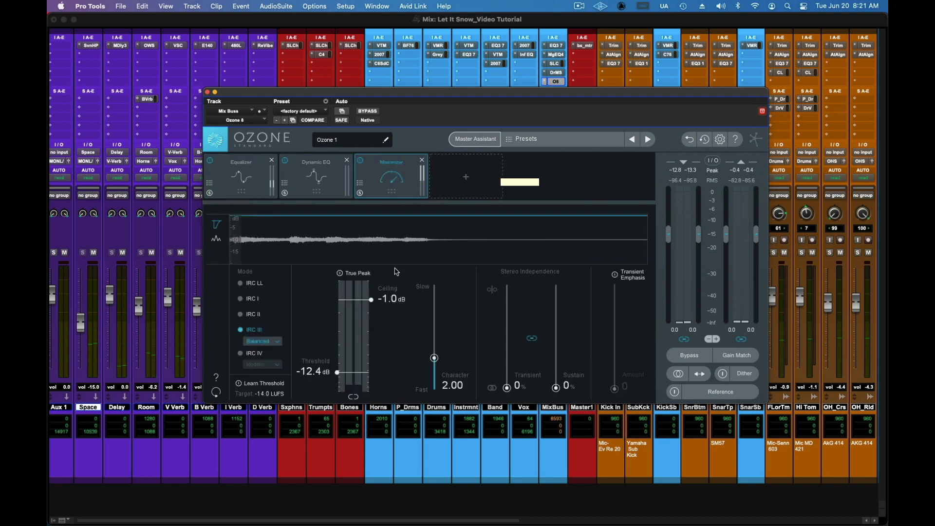
drag(344, 373, 339, 377)
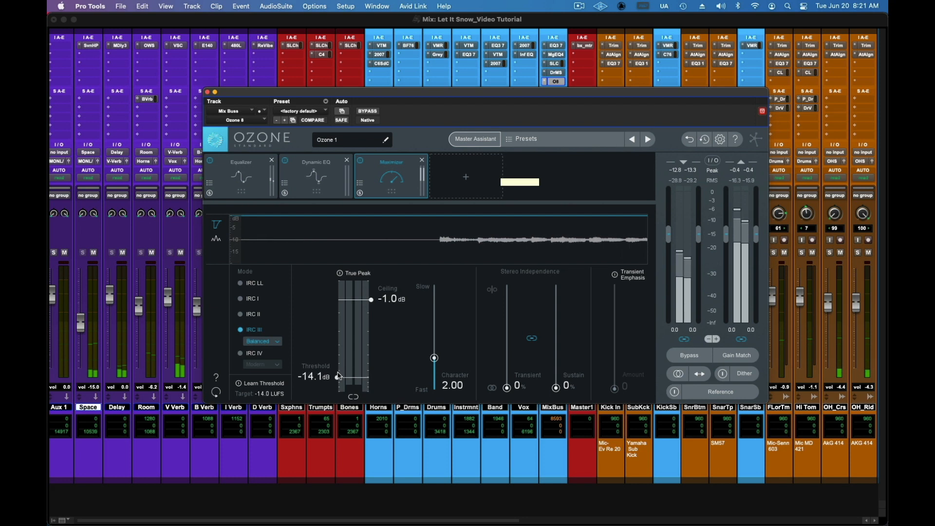
click(207, 92)
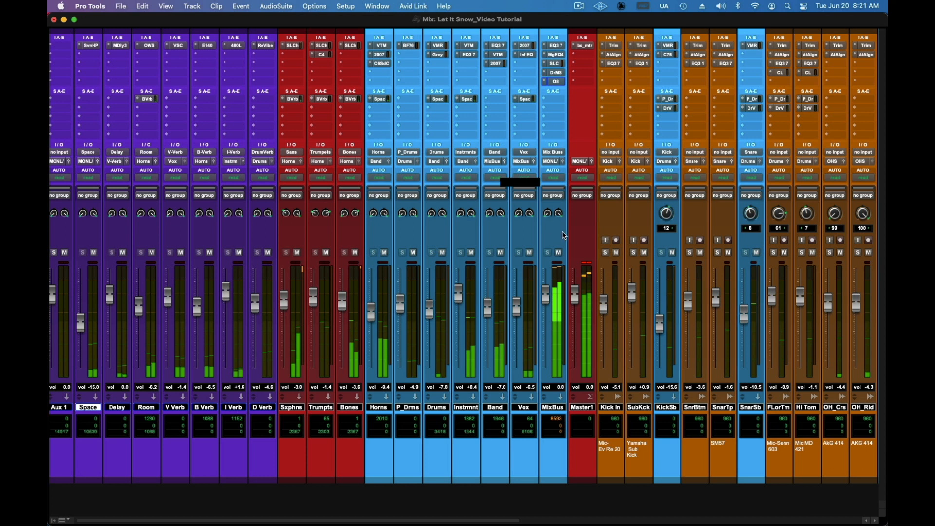
click(556, 82)
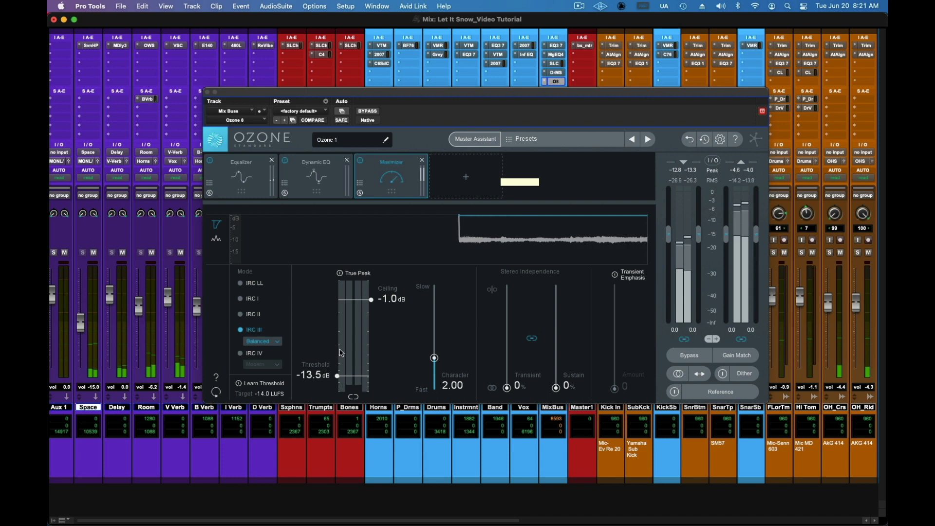
drag(338, 375, 339, 382)
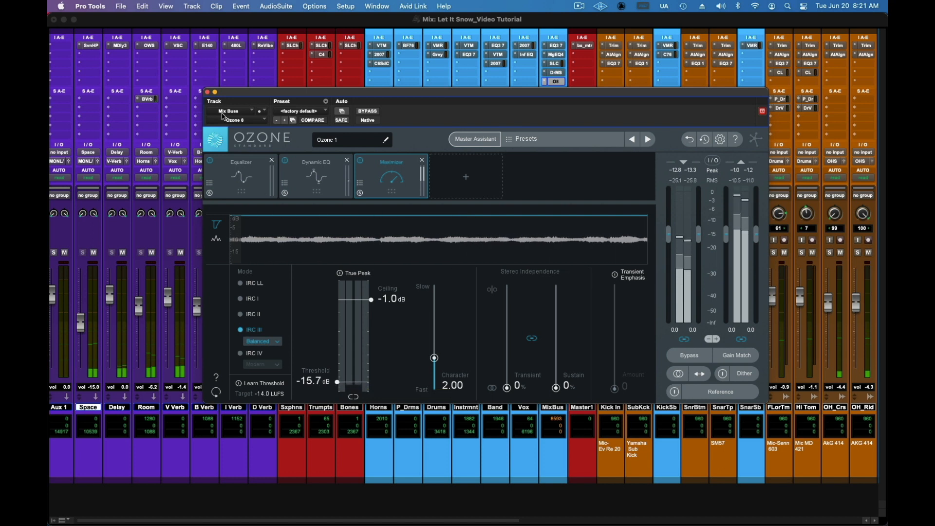
click(207, 92)
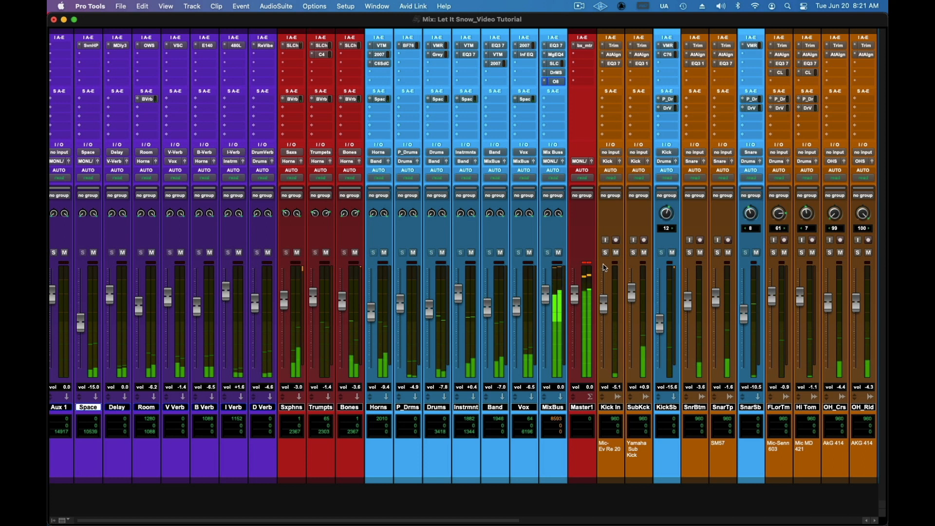
Step: Clear the Master 1 clip indicator and check the output level in bx_meter during playback
click(588, 263)
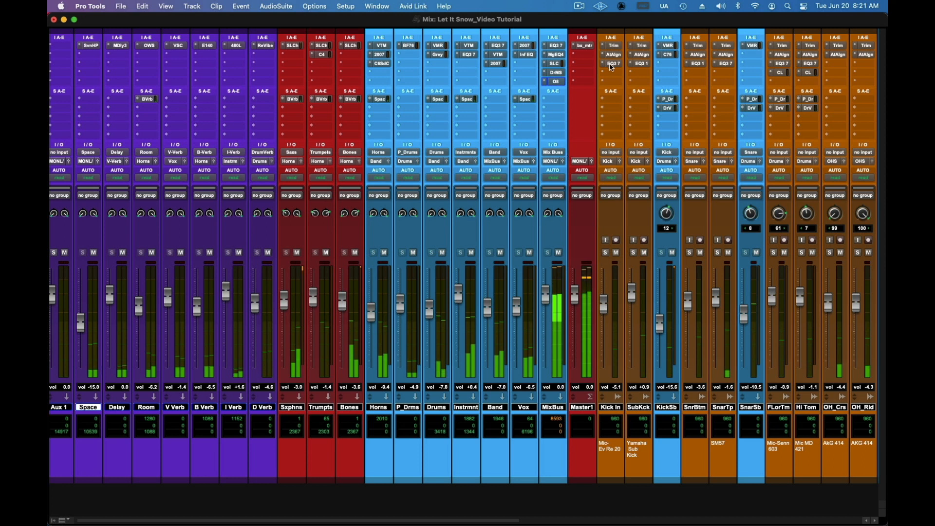
click(584, 46)
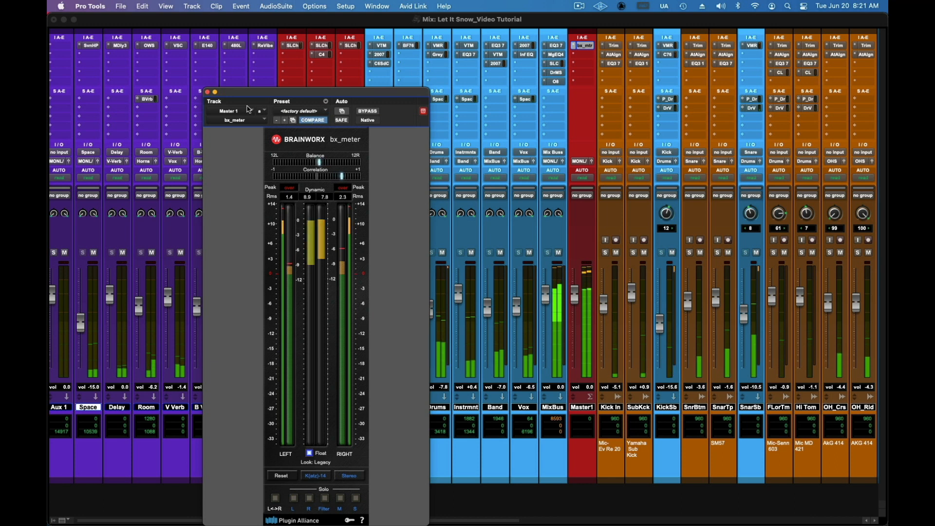
click(207, 92)
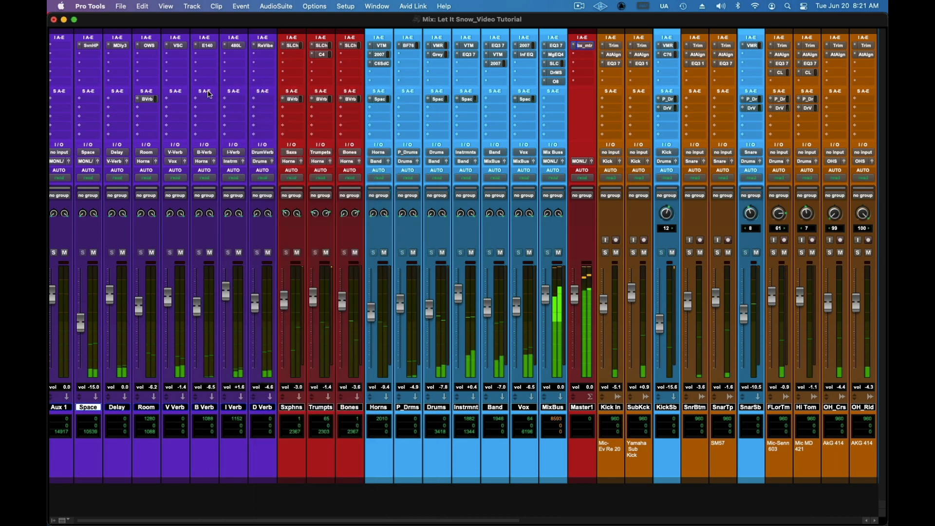
Step: Inspect bx_meter on Master 1 and review its available metering scales, keeping K(atz)-14
click(585, 45)
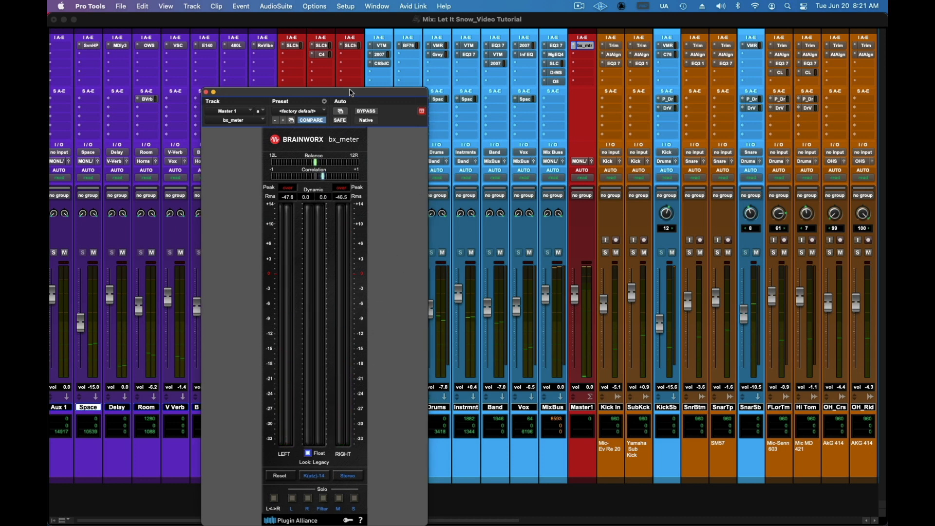
drag(354, 95, 339, 57)
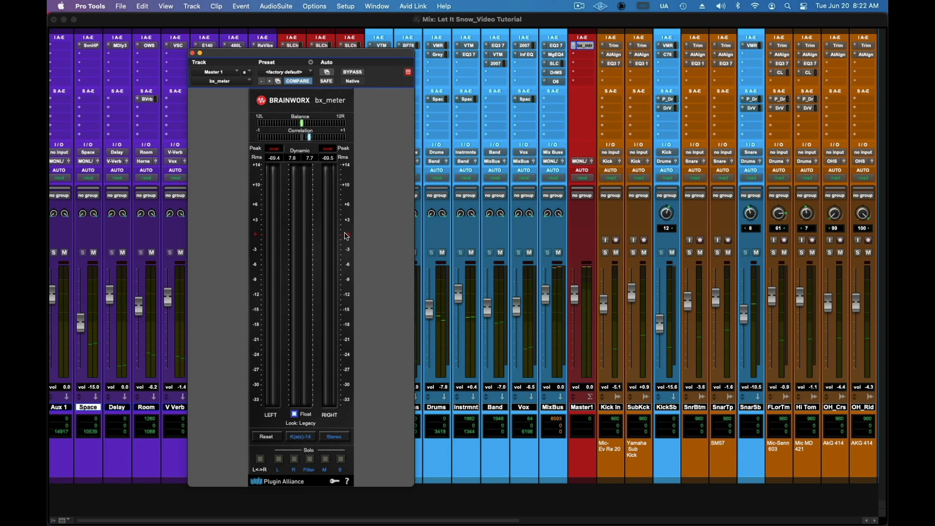
click(308, 438)
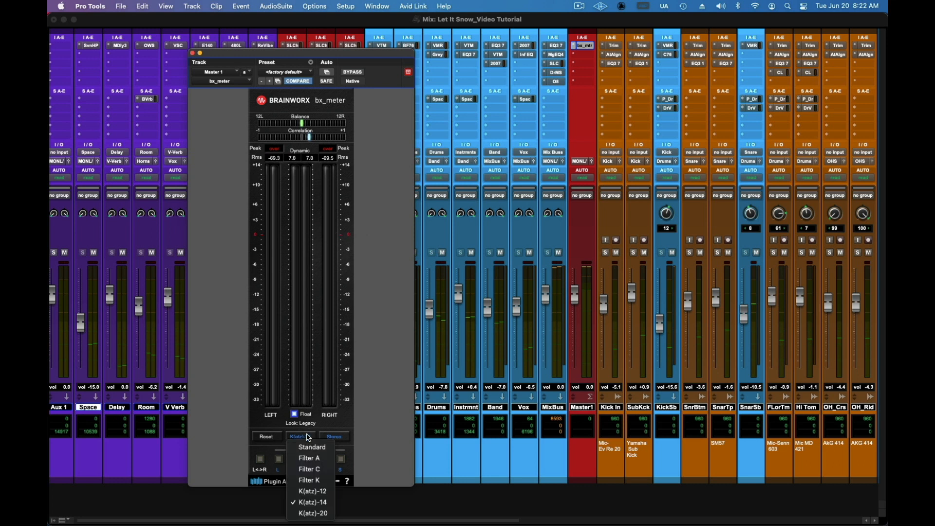
click(308, 438)
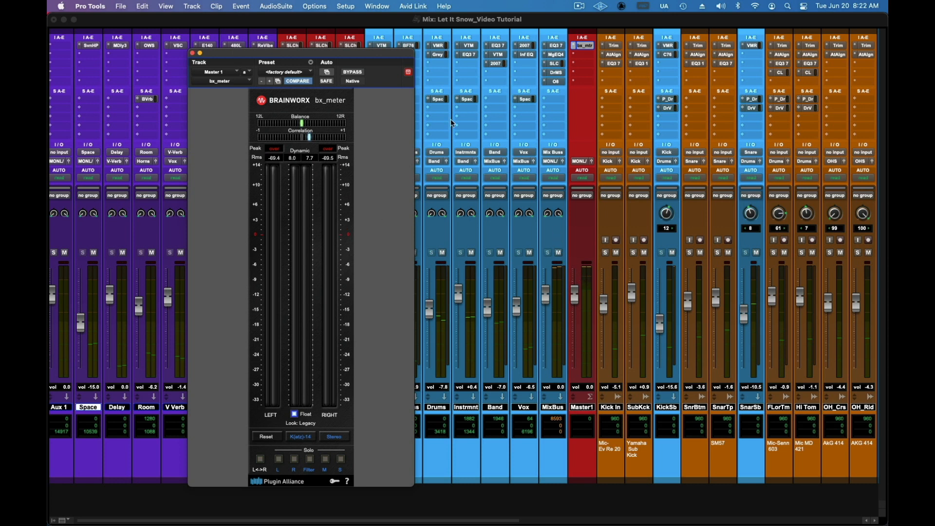
click(194, 53)
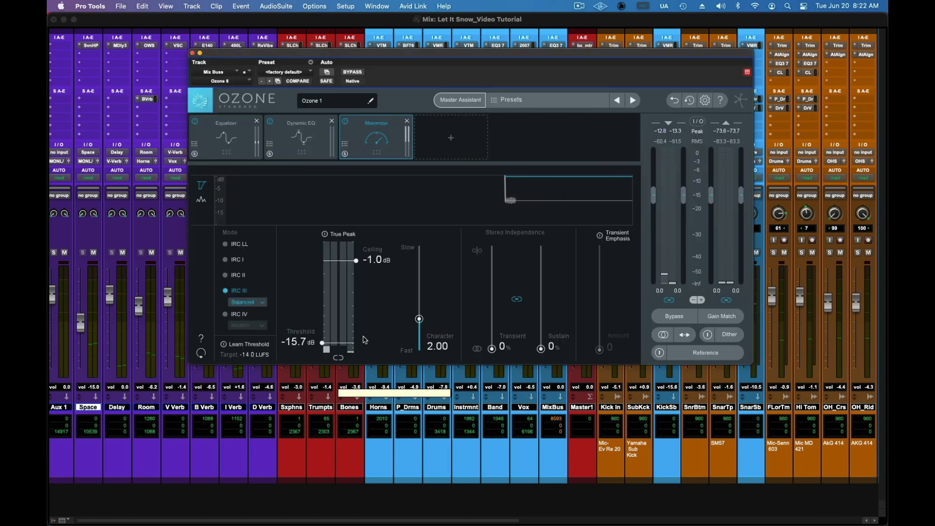
Step: Set the Ozone Maximizer threshold on the MixBus to -14.8 dB and close the plug-in
drag(322, 343, 324, 341)
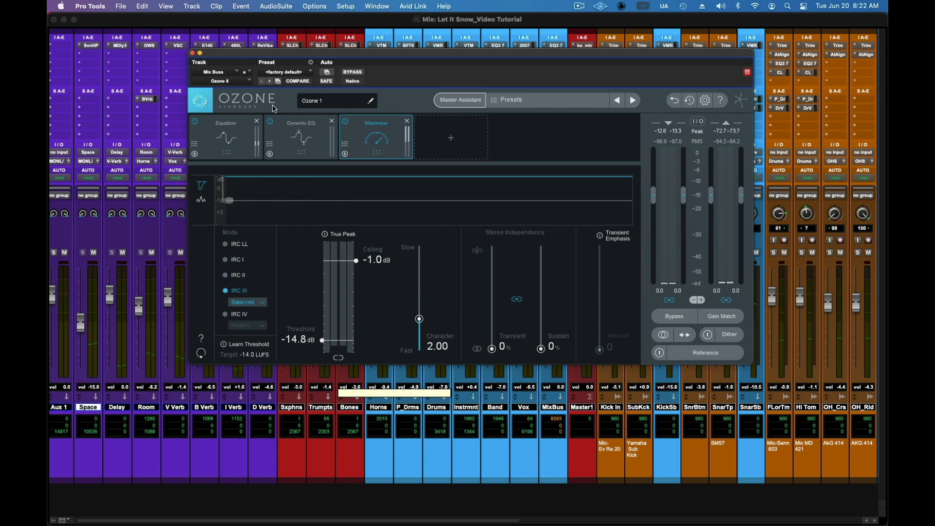
click(192, 53)
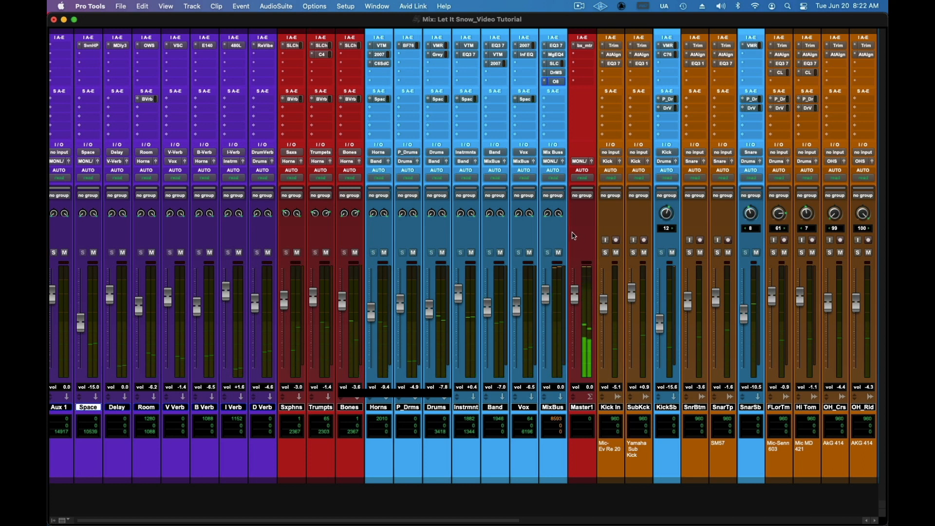
mouse_move(421, 525)
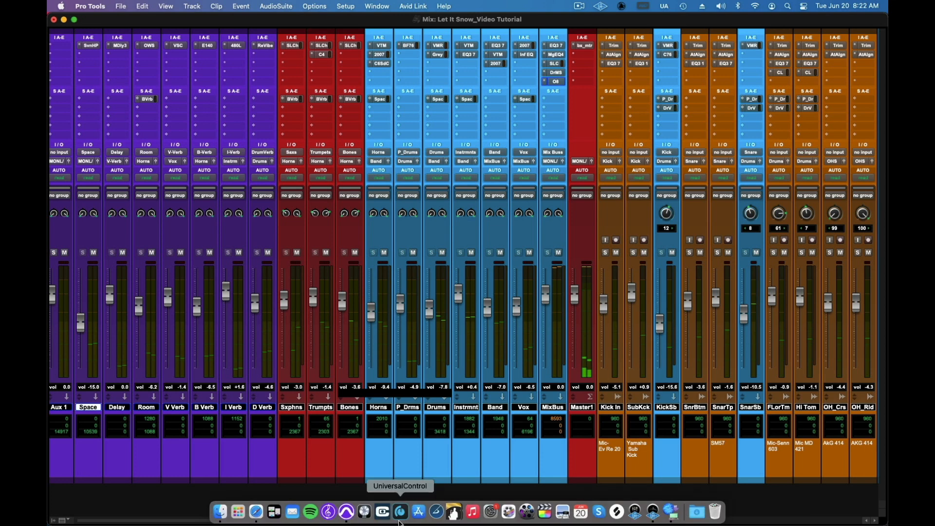
click(275, 512)
click(605, 403)
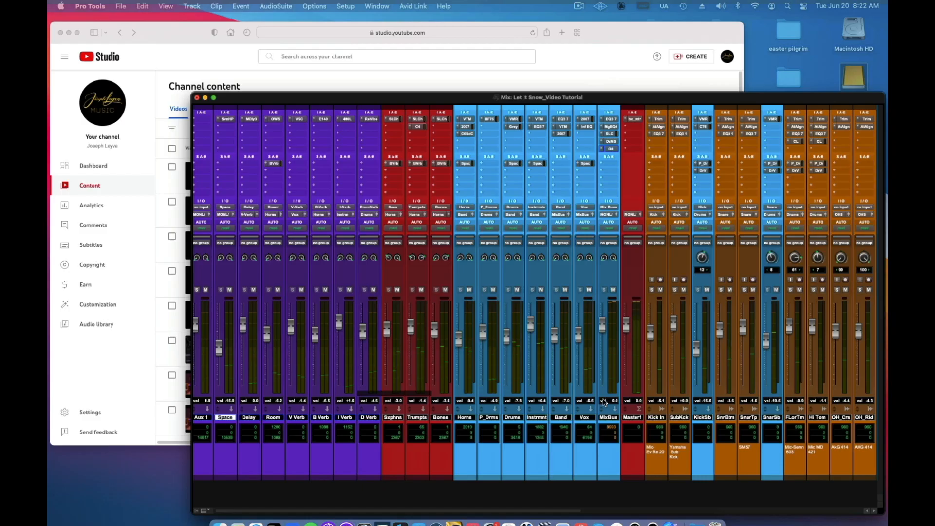
Step: Switch to the Edit window and place the playback cursor at the OPENING DRUM FILL marker
key(super+equal)
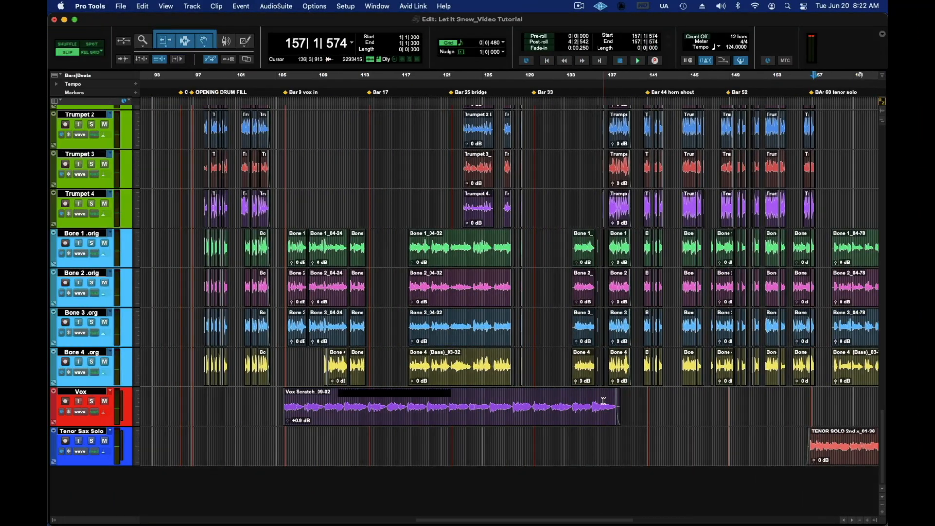
scroll(549, 352, up, 15)
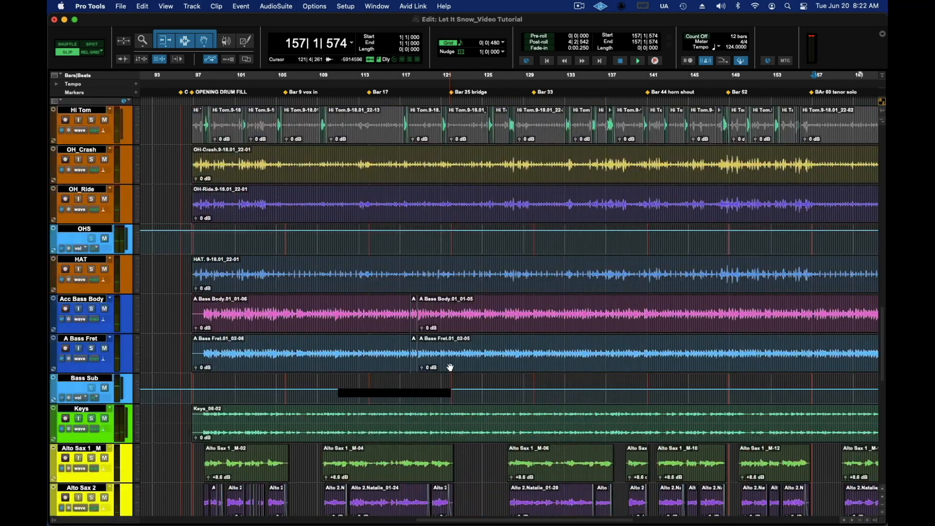
scroll(450, 367, up, 15)
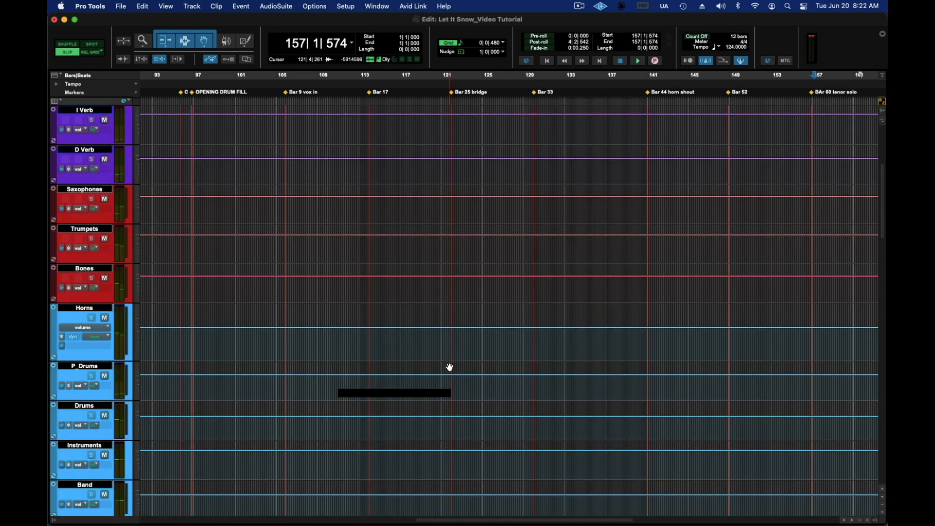
scroll(401, 349, down, 5)
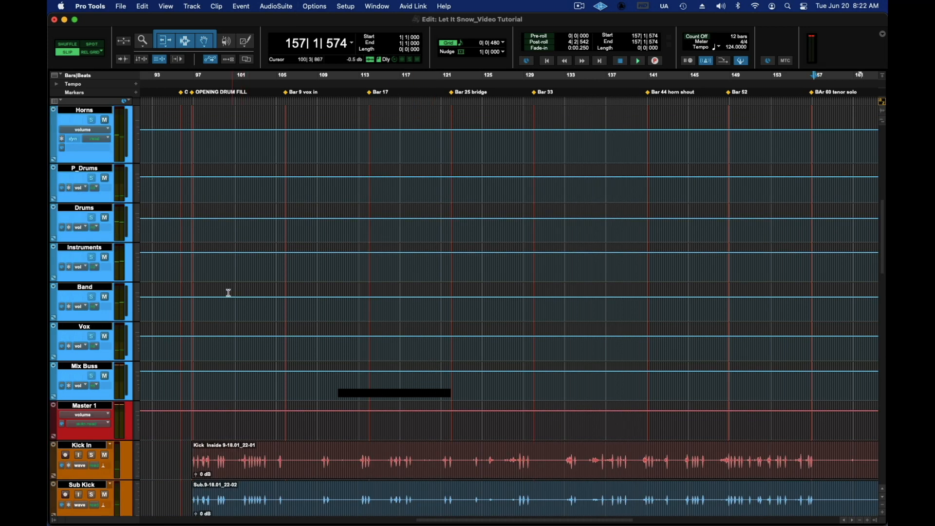
scroll(223, 316, down, 7)
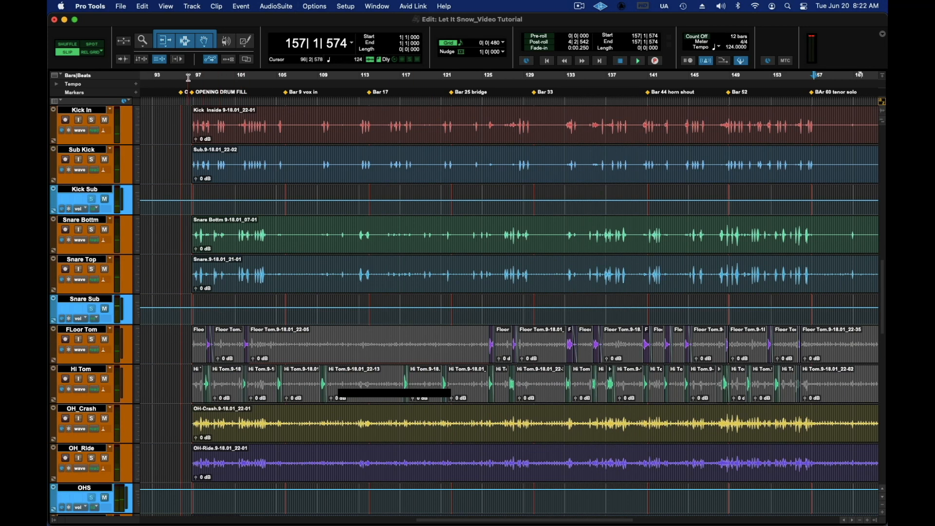
click(192, 76)
Step: Select the Band track's volume automation from about bar 97 to bar 105 and play the opening section
scroll(271, 173, up, 7)
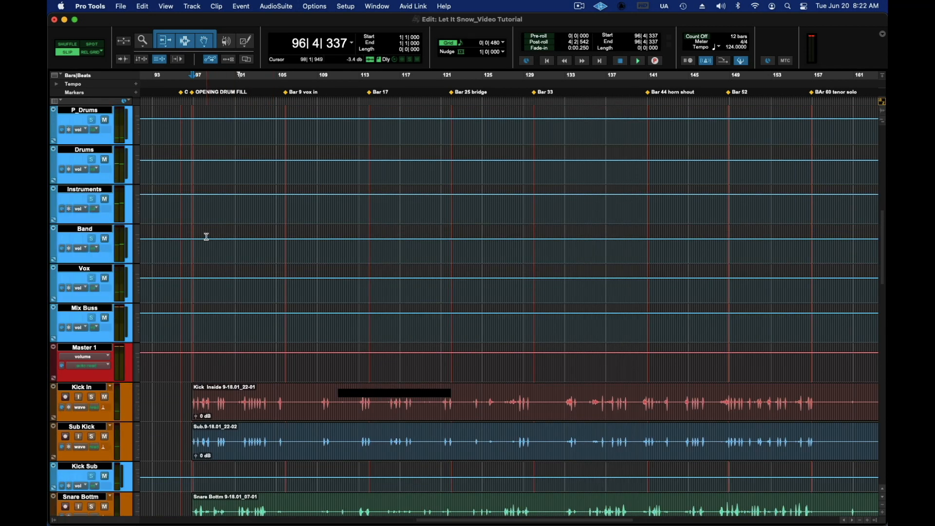
drag(196, 238, 274, 245)
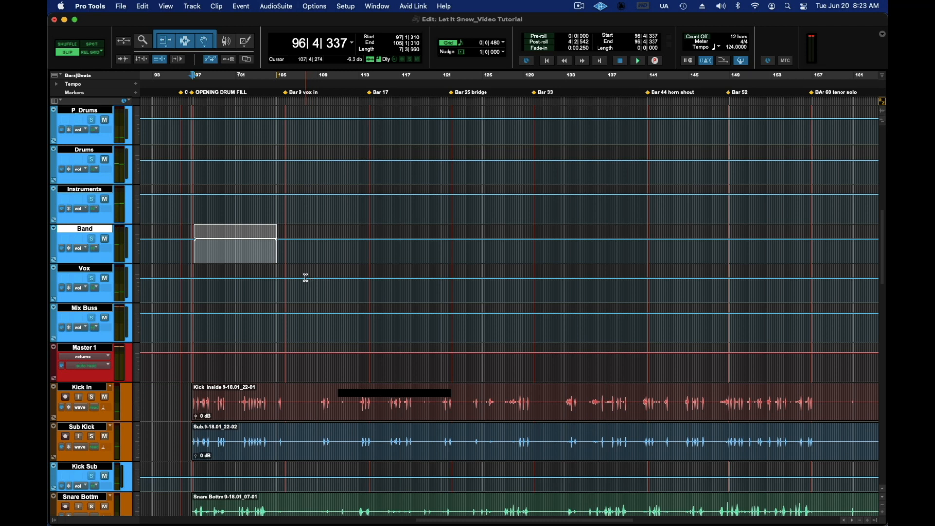
key(space)
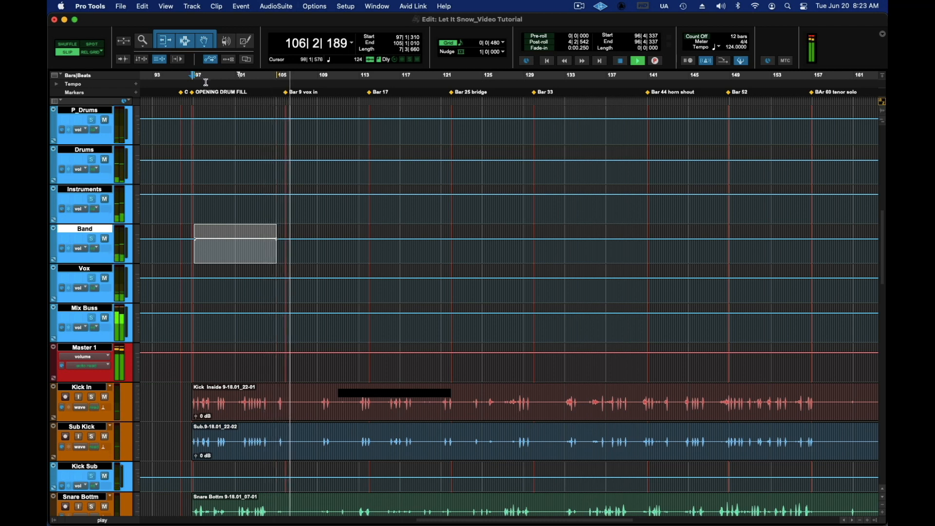
key(space)
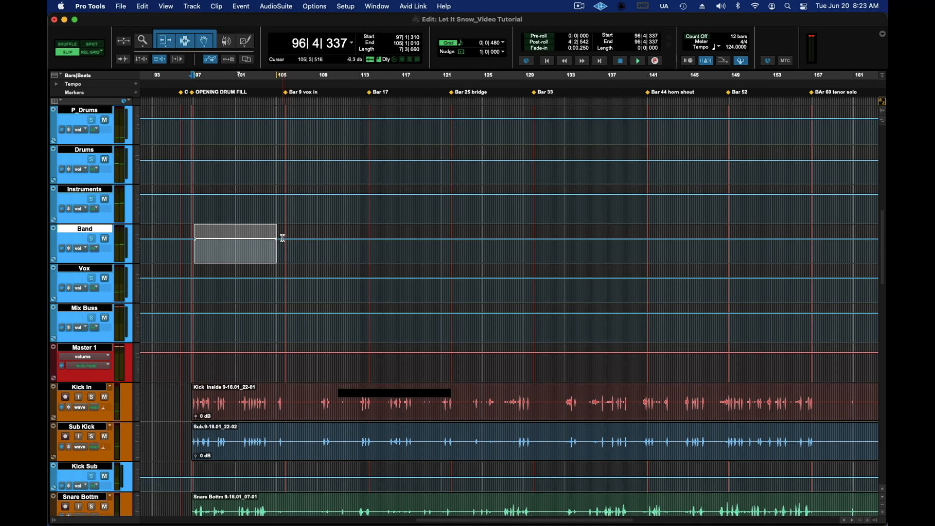
Step: Reselect the Band track's opening section from just before bar 97 past bar 105 and clear its volume breakpoints
drag(281, 238, 193, 235)
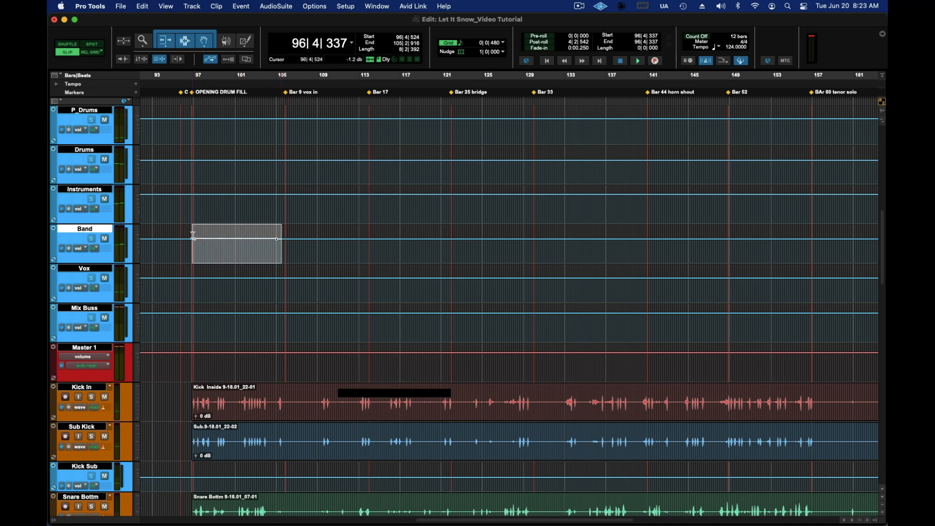
click(193, 236)
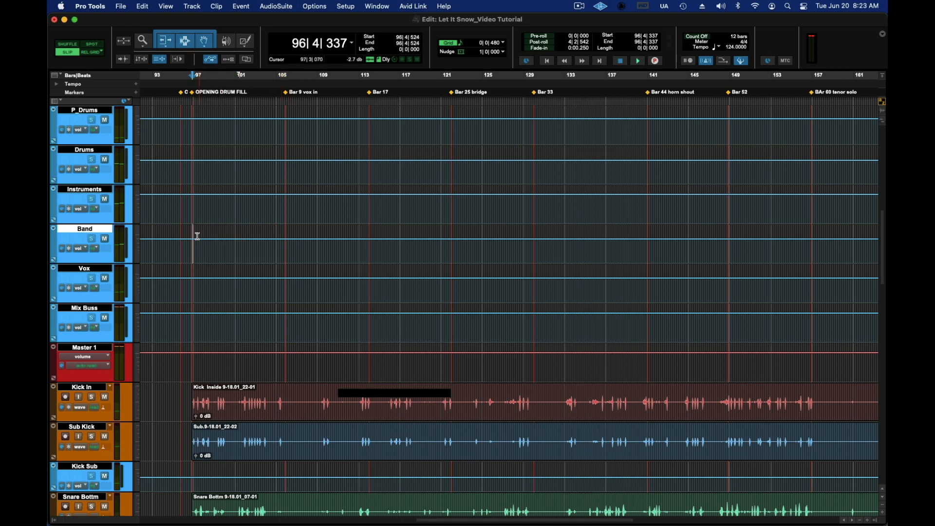
Step: Raise the Band track's volume automation slightly from about bar 98 to the end of bar 104 at the first horn entry and audition it
scroll(251, 247, down, 15)
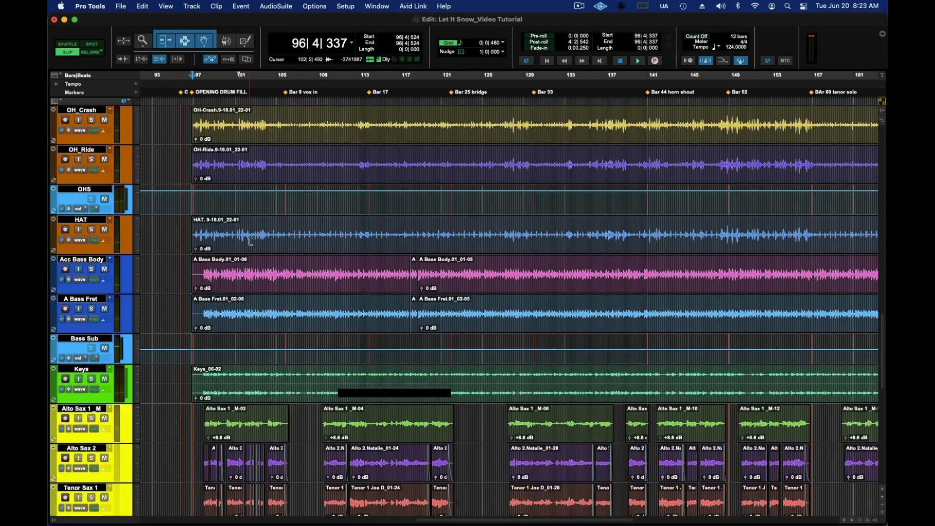
scroll(236, 152, down, 3)
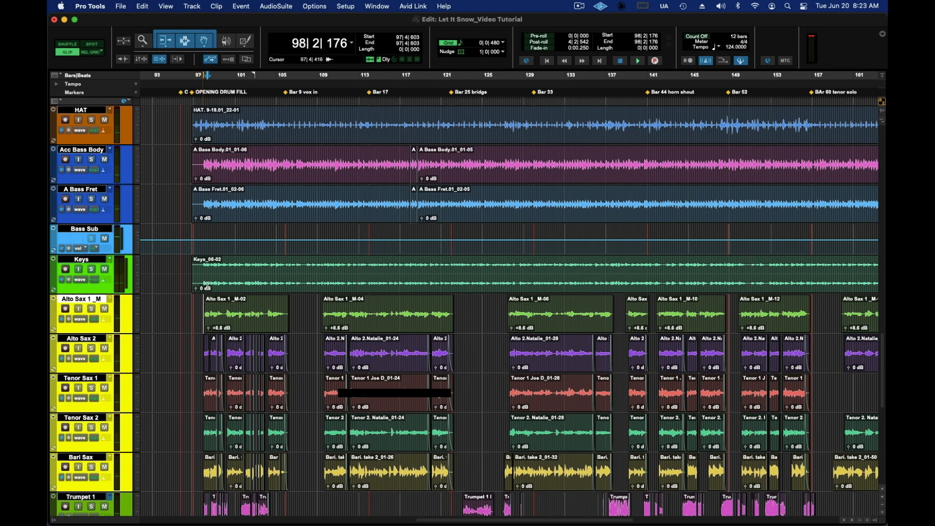
scroll(252, 117, up, 15)
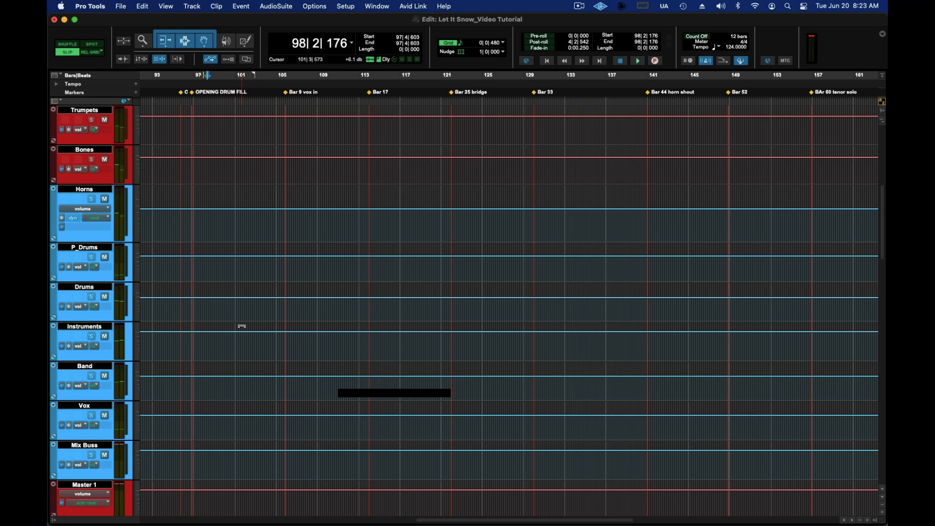
scroll(243, 326, down, 2)
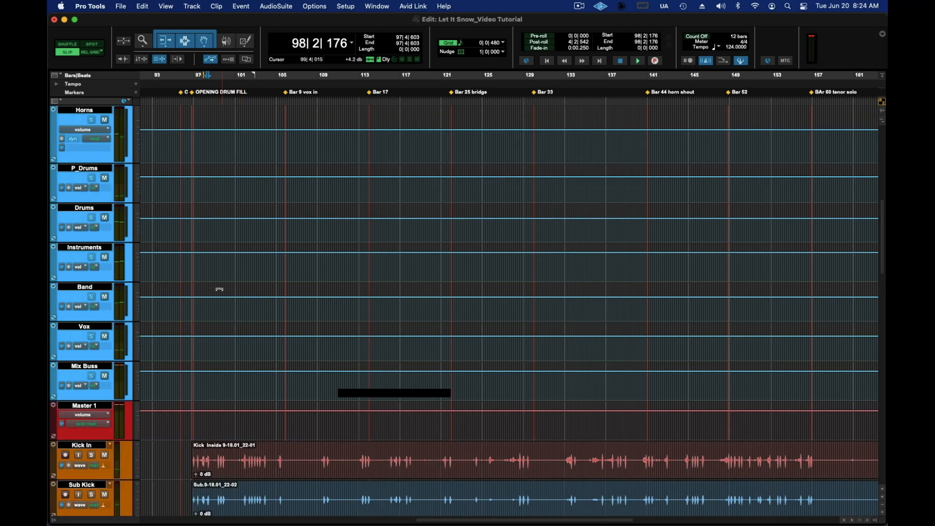
scroll(205, 292, down, 15)
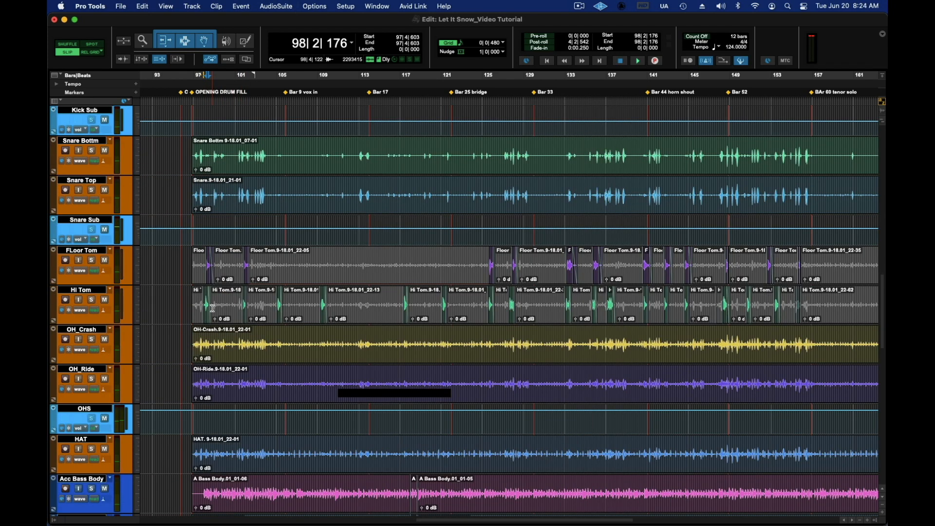
scroll(213, 308, down, 1)
scroll(212, 308, up, 16)
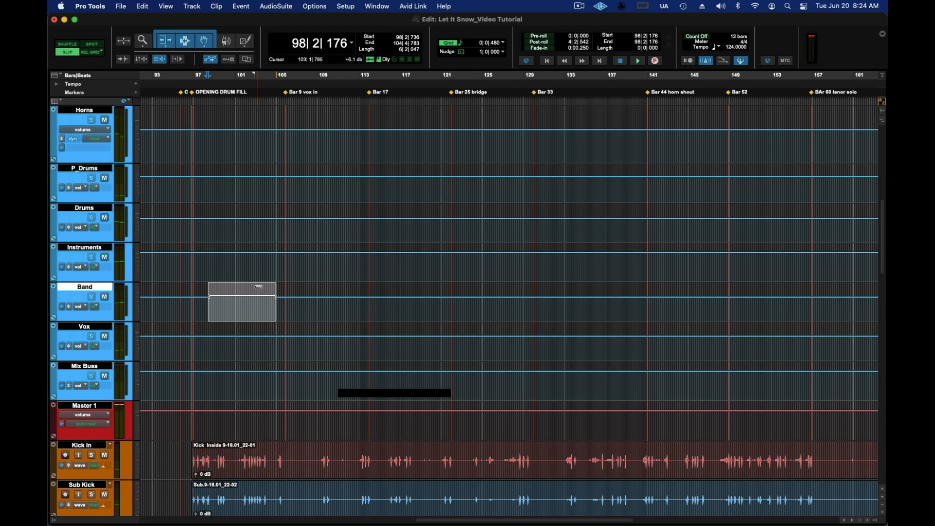
key(space)
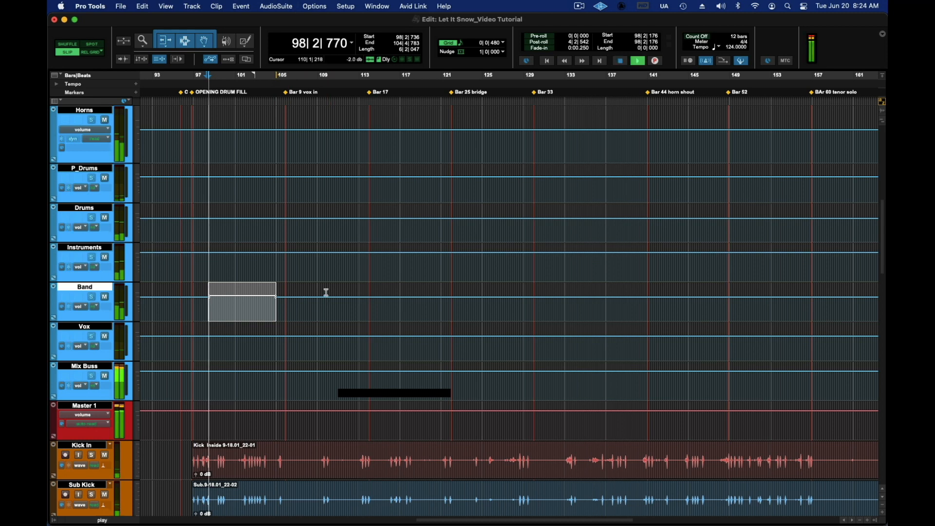
key(space)
Step: Extend the Band track's slight volume raise to start at about bar 97 and play back the passage
drag(198, 295, 271, 295)
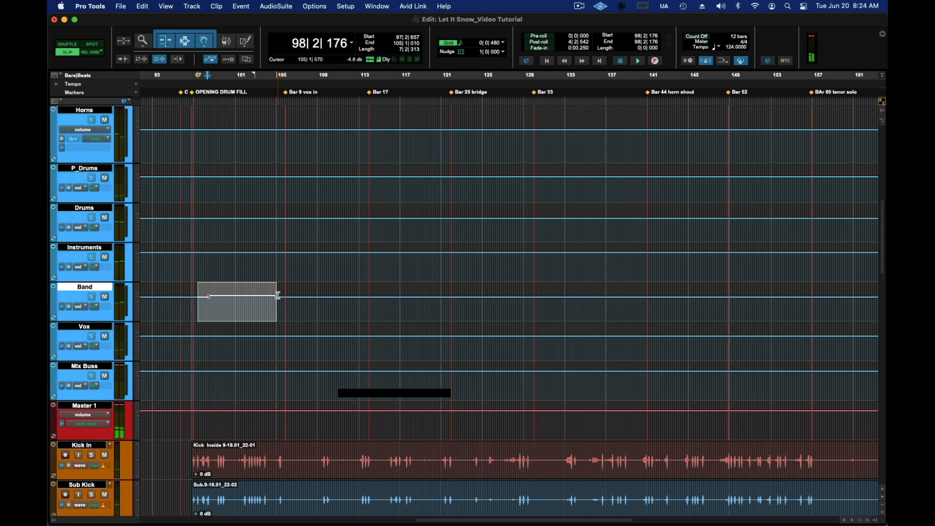
click(199, 292)
drag(197, 294, 280, 294)
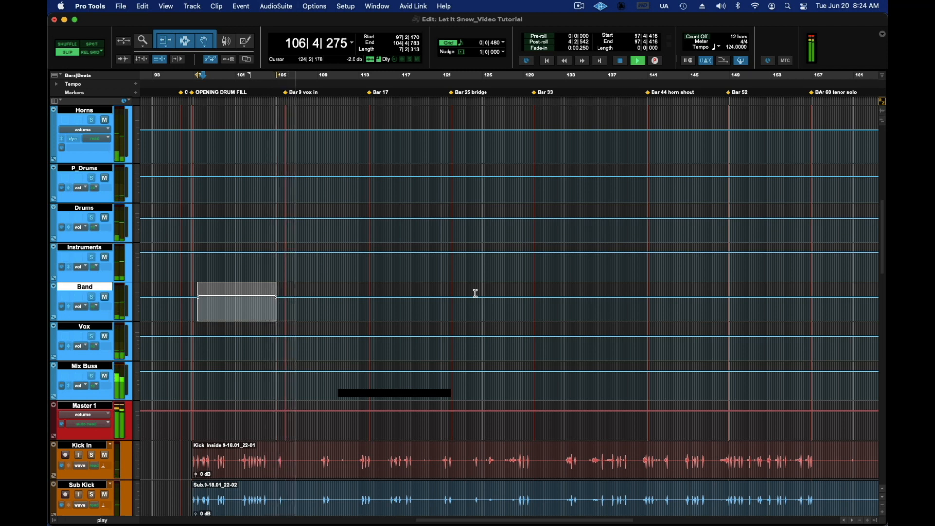
key(space)
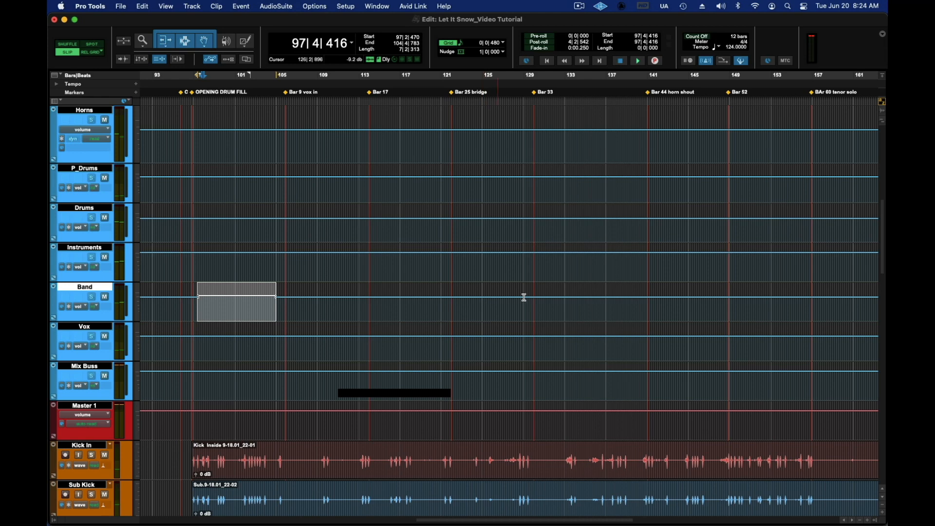
Step: Lower the Trumpets track's volume automation slightly from about bar 122 to bar 128, matching the bridge trumpet clips, and play from about bar 120
scroll(507, 298, down, 15)
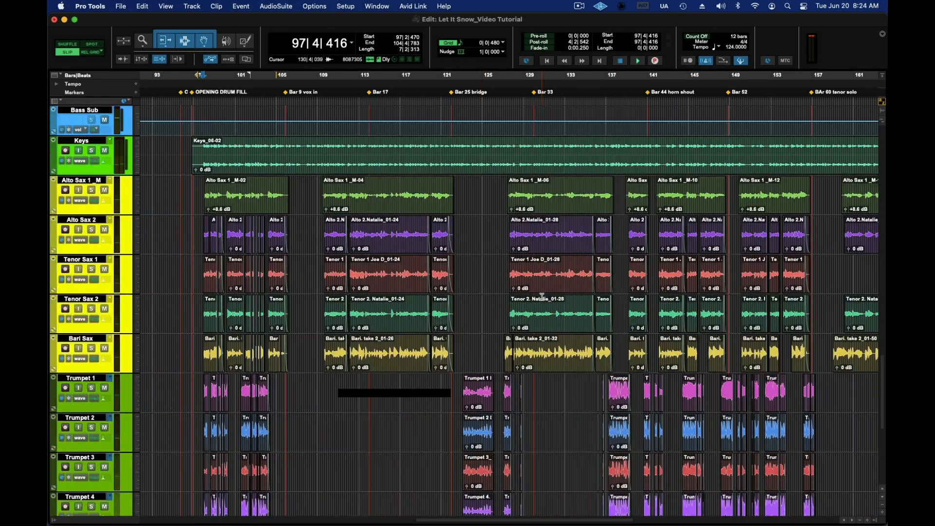
scroll(543, 297, down, 4)
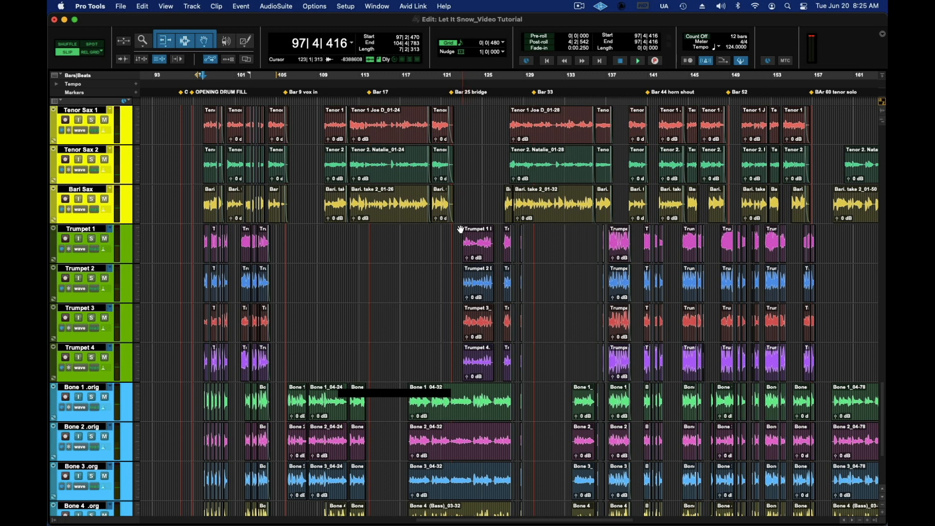
drag(461, 230, 518, 232)
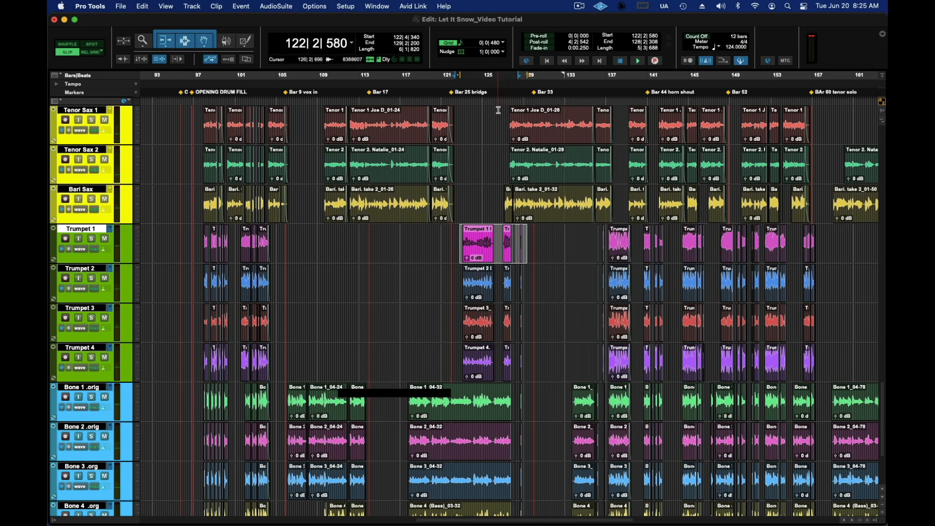
scroll(499, 110, up, 20)
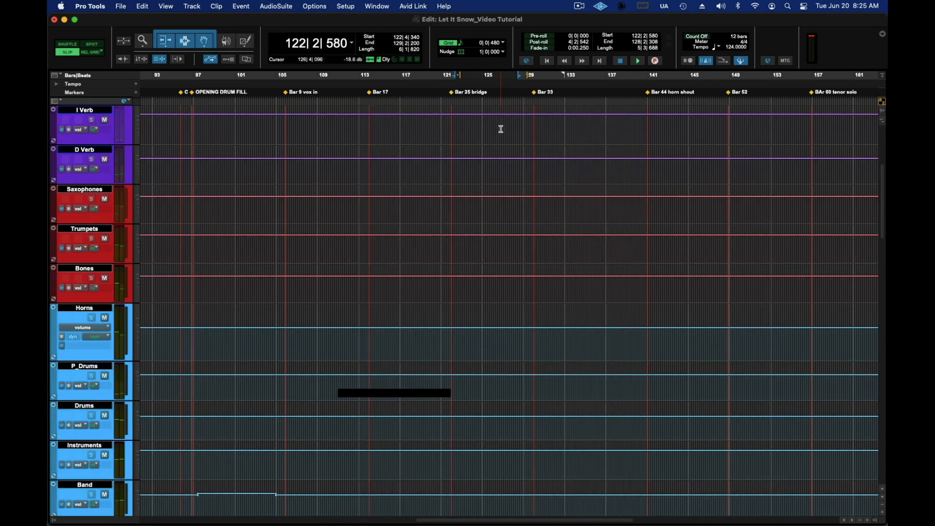
scroll(501, 129, up, 3)
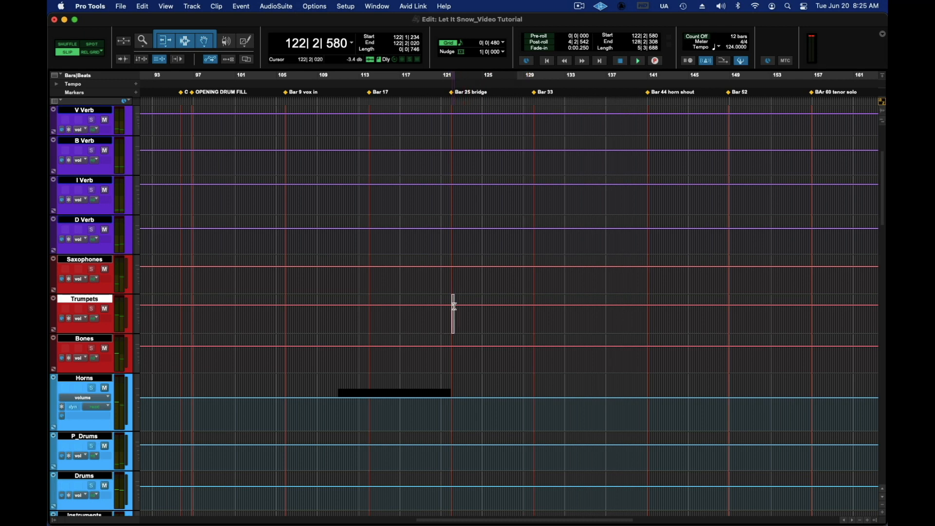
drag(470, 308, 511, 314)
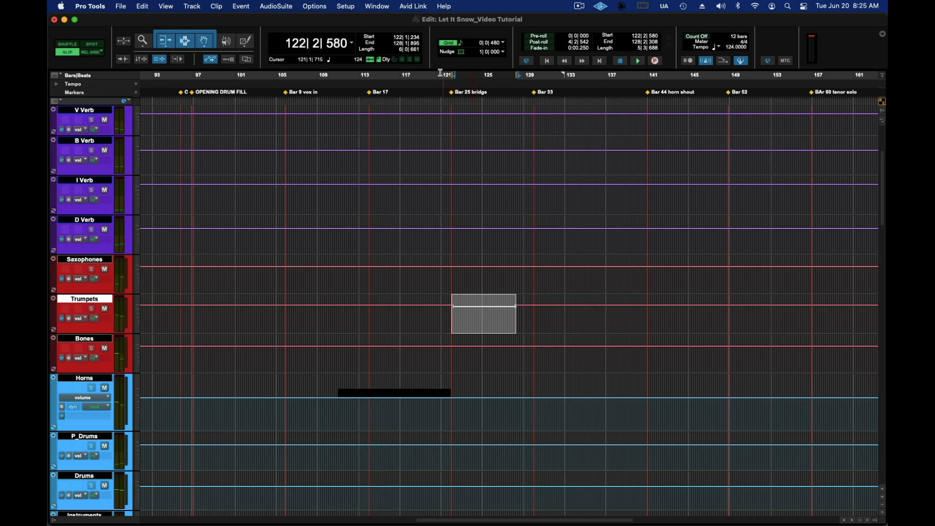
key(space)
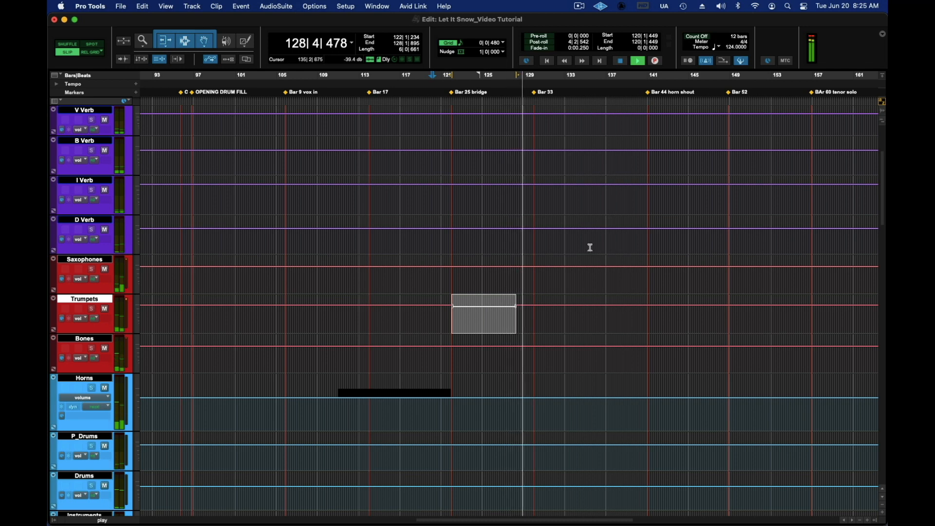
Step: Mark the full-horn passage on the timeline and raise the Band track's volume automation slightly from about bar 136 to bar 156
scroll(623, 250, down, 10)
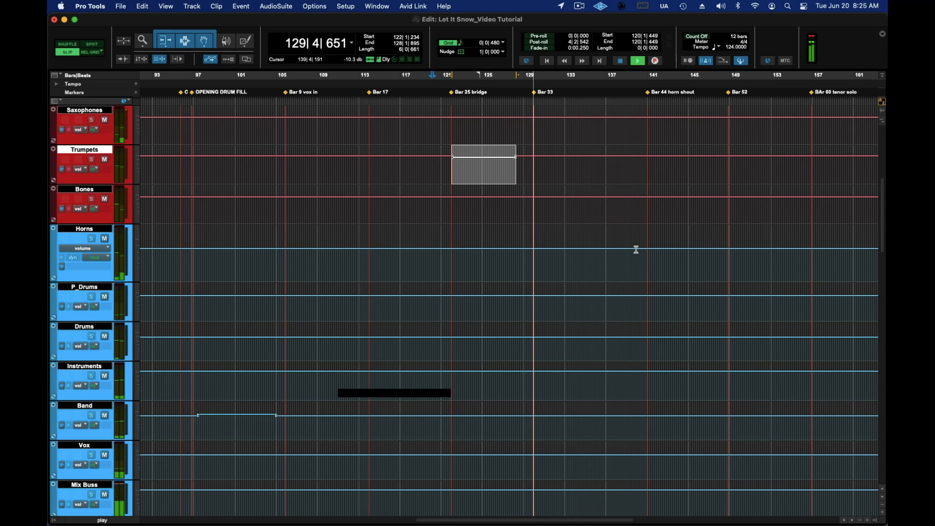
scroll(637, 249, down, 15)
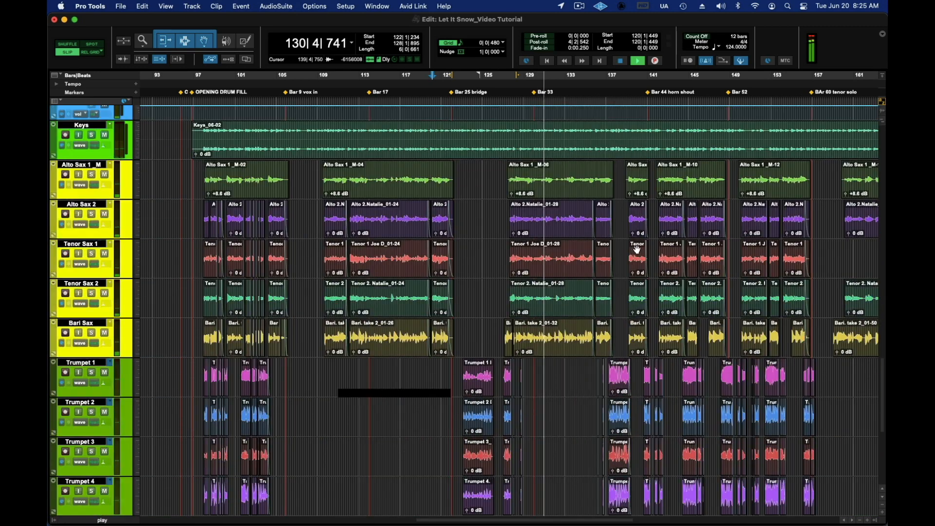
scroll(636, 249, down, 5)
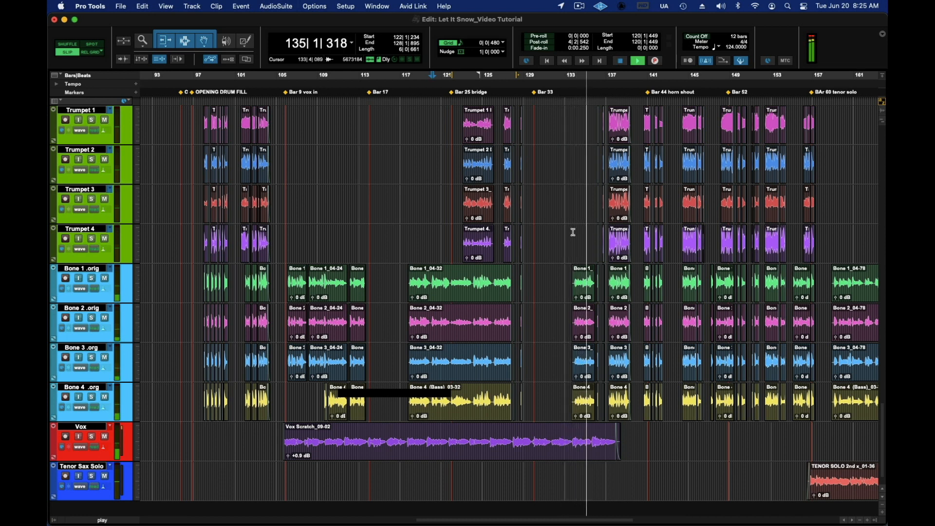
scroll(573, 233, up, 4)
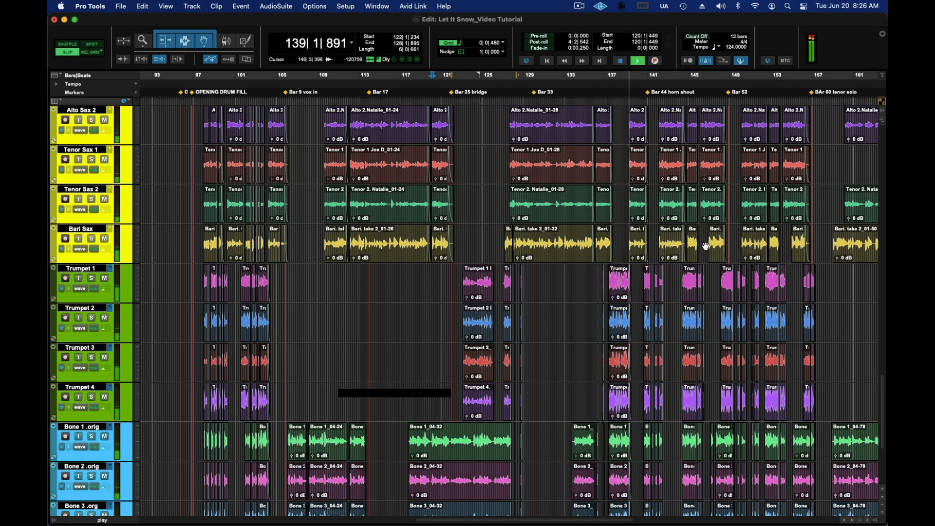
key(space)
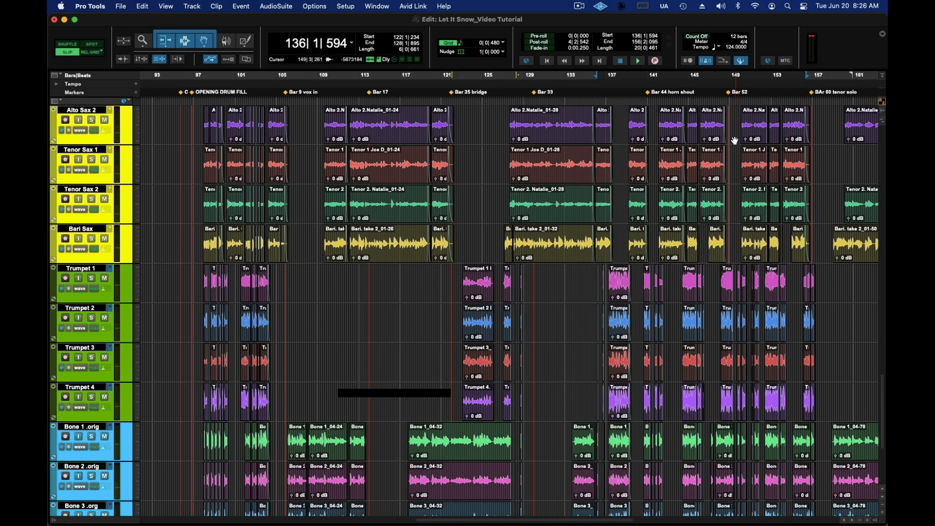
scroll(738, 136, up, 15)
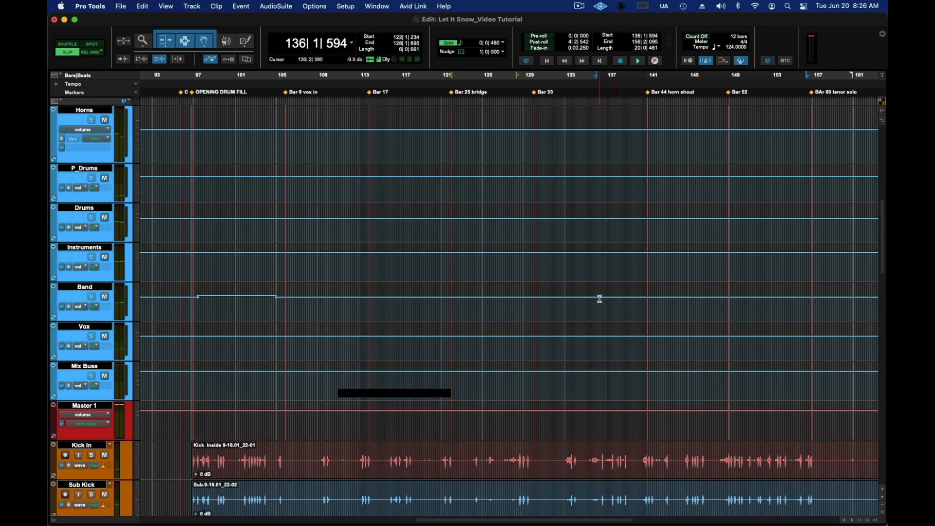
drag(619, 298, 799, 297)
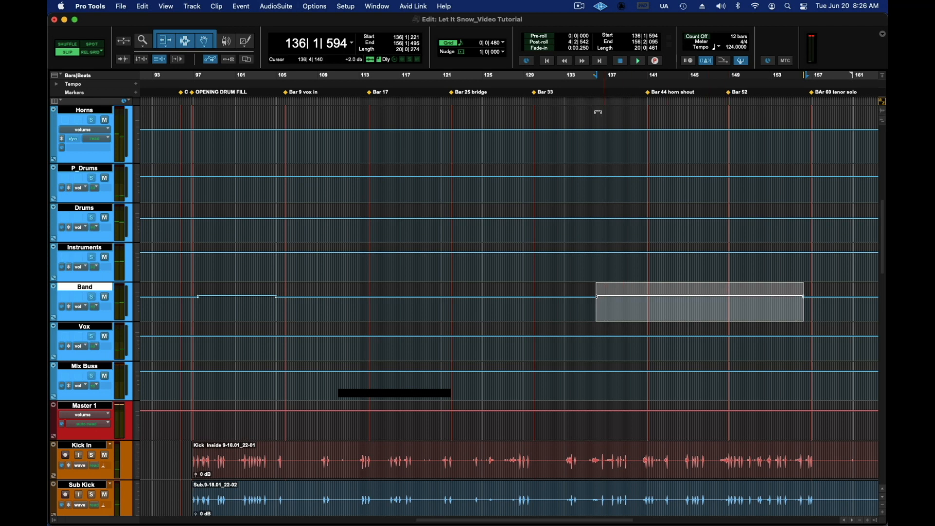
Step: Play the raised Band passage from about bar 132 through bar 157, then clear the selection
click(558, 80)
key(space)
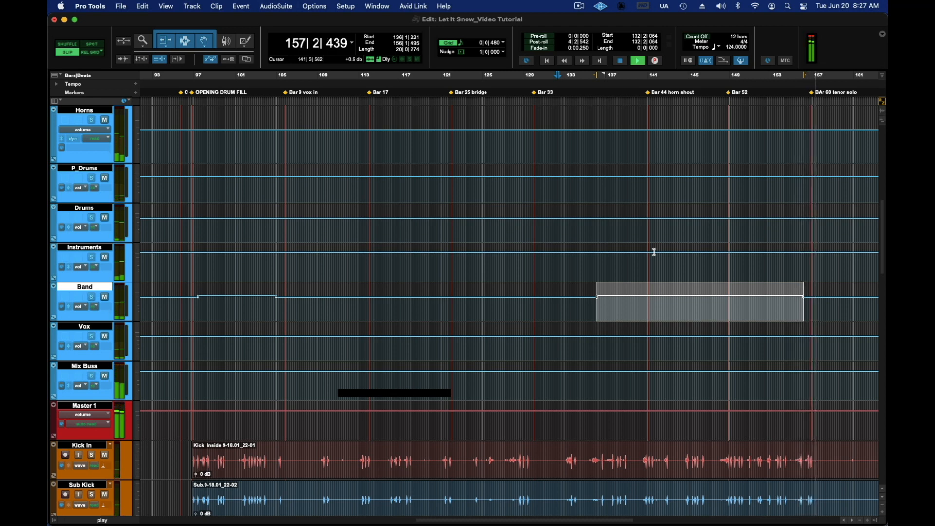
key(space)
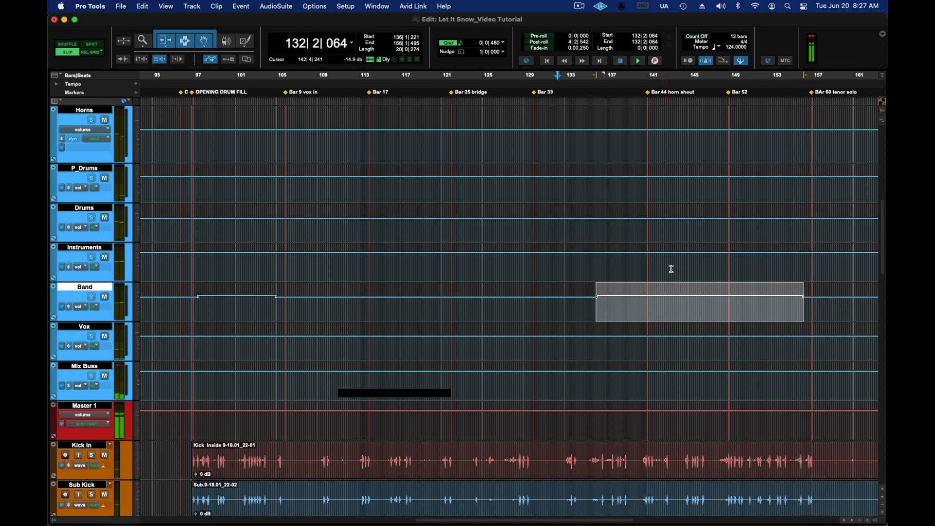
click(667, 320)
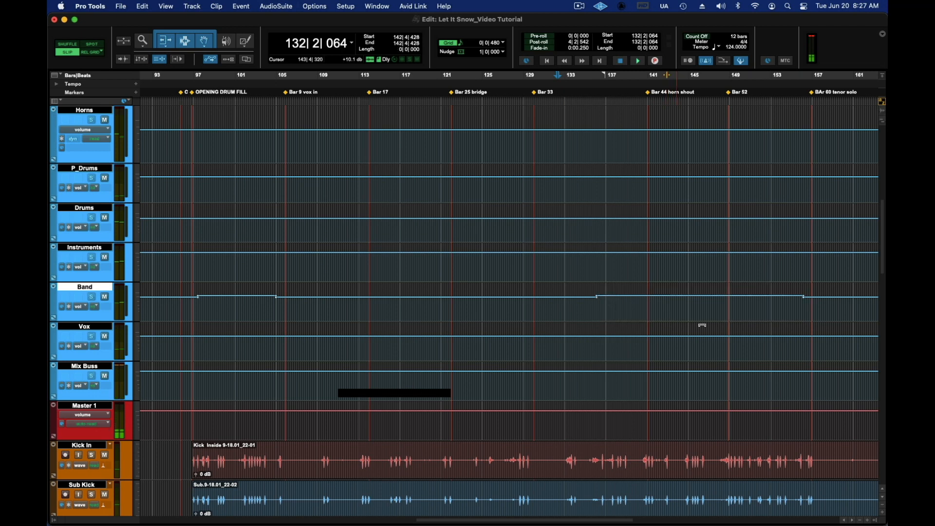
Step: Mark the short trumpet entry at the Bar 68 key change on the timeline, from about bar 164 to bar 165, and return to the Band track
scroll(771, 324, down, 4)
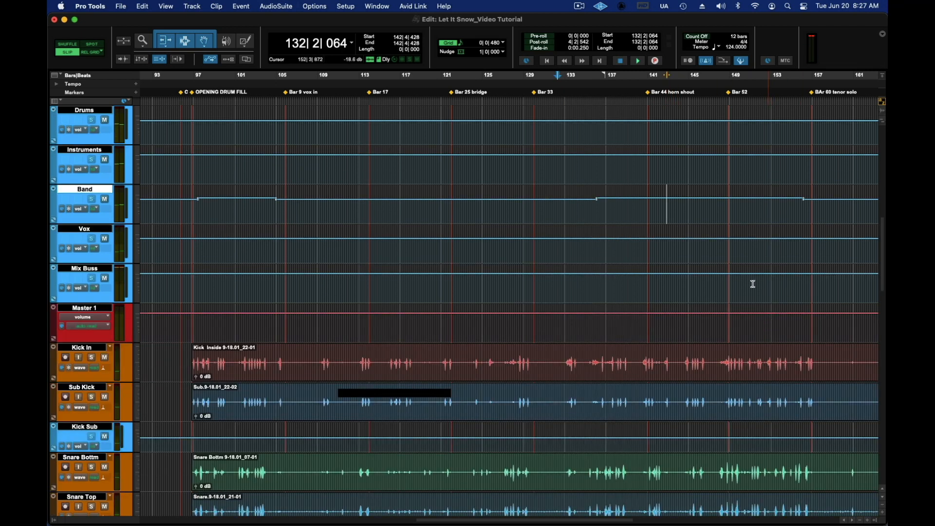
scroll(755, 288, down, 20)
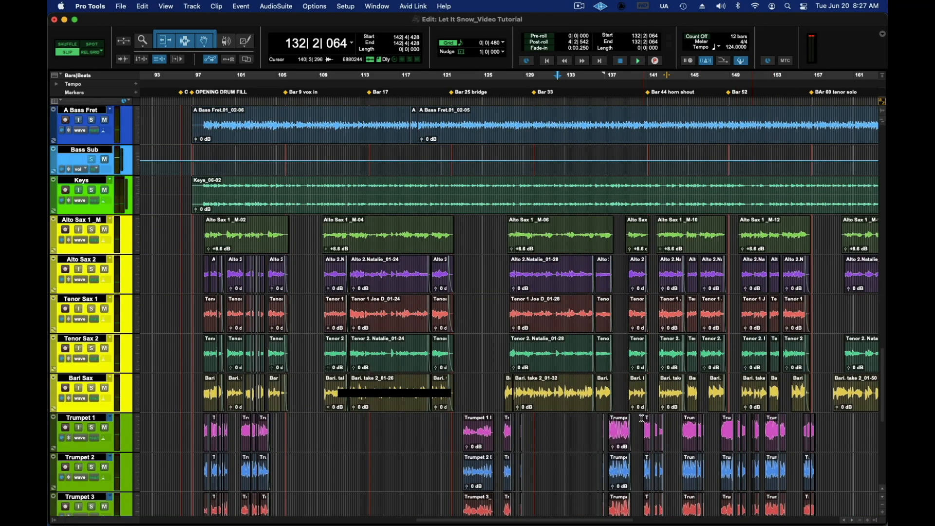
drag(583, 522, 676, 524)
scroll(615, 375, down, 6)
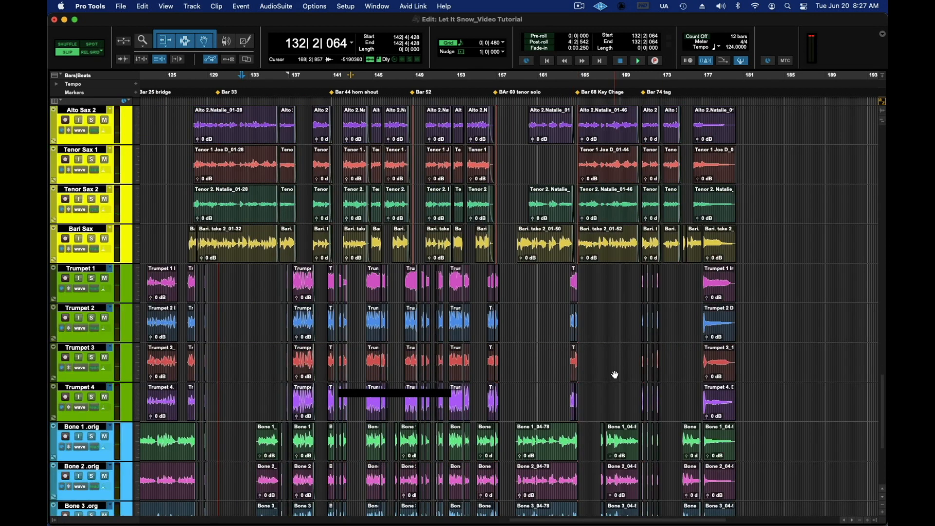
scroll(614, 376, up, 3)
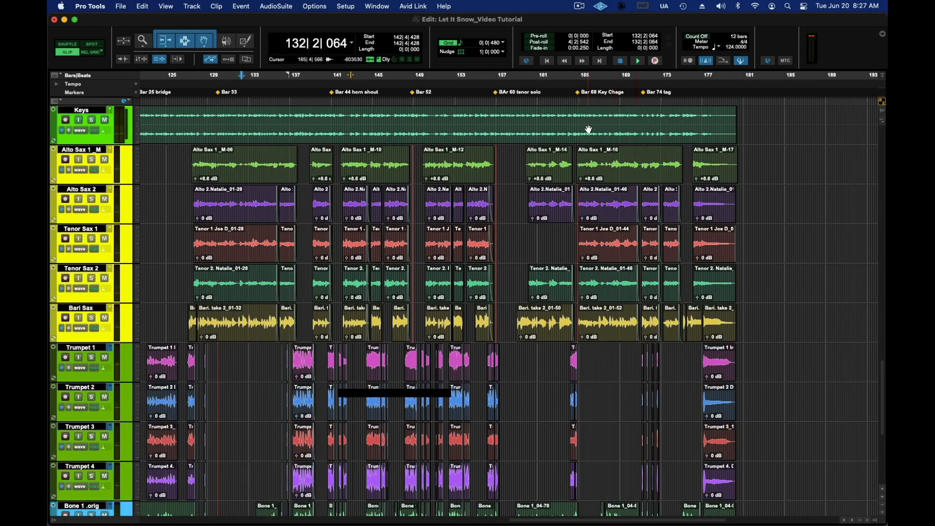
drag(571, 76, 576, 77)
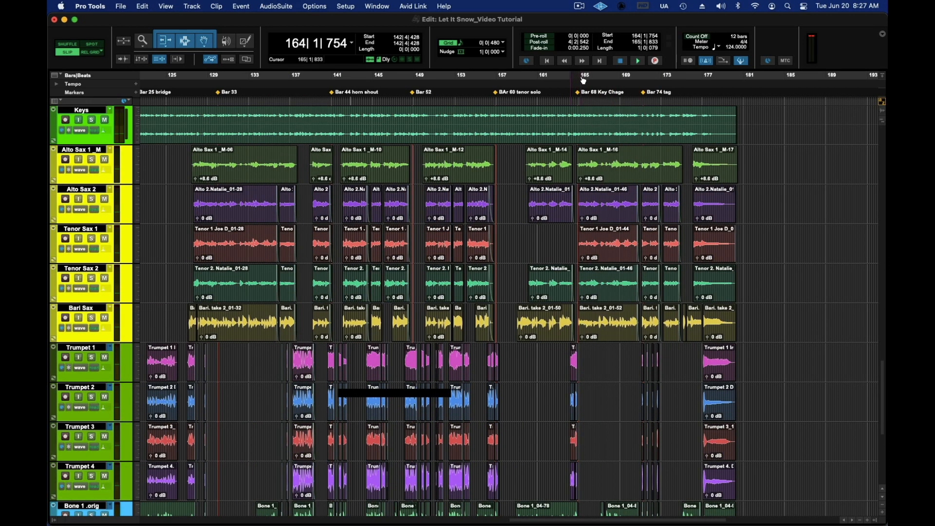
drag(571, 78, 572, 79)
click(585, 79)
drag(580, 78, 582, 78)
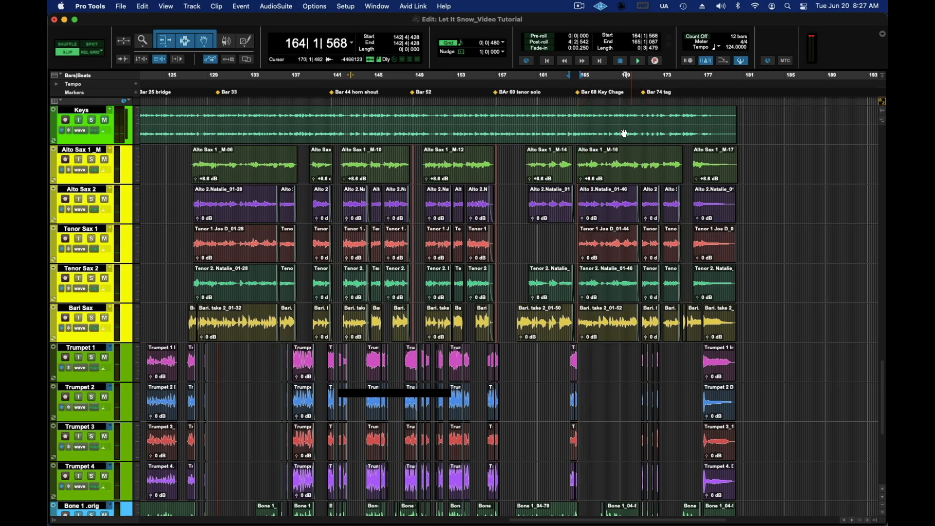
scroll(624, 133, up, 20)
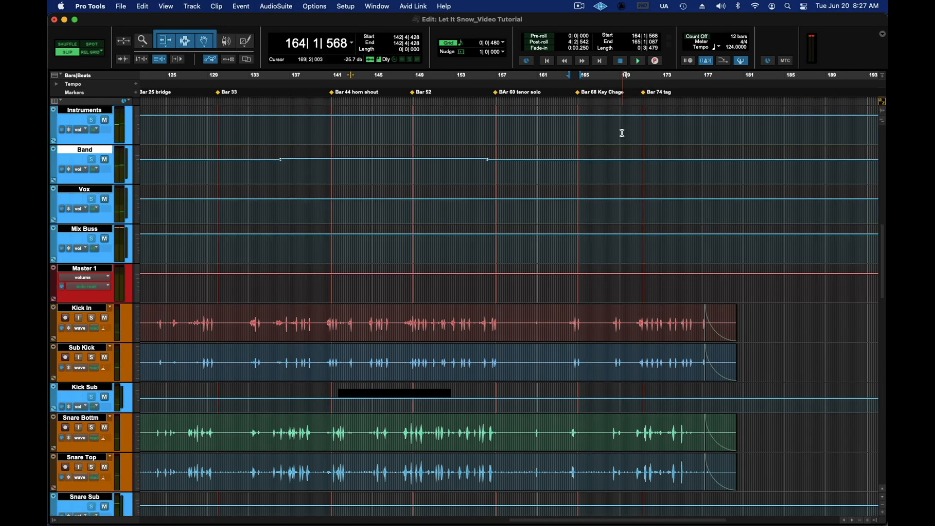
scroll(623, 133, up, 5)
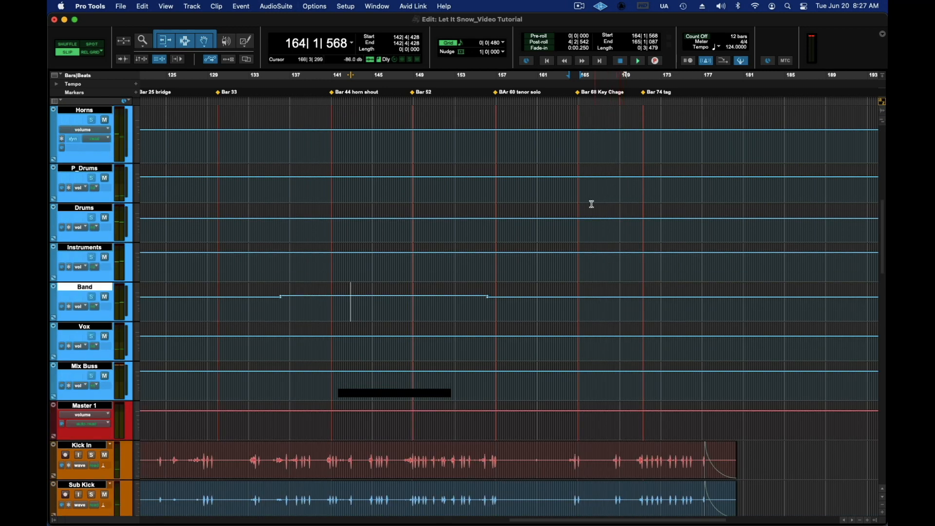
Step: Raise the Trumpets volume automation slightly and the Bones automation by about 1.1 dB for the short entry from about bar 164 to bar 165
scroll(591, 214, down, 5)
scroll(591, 214, up, 10)
scroll(591, 214, up, 3)
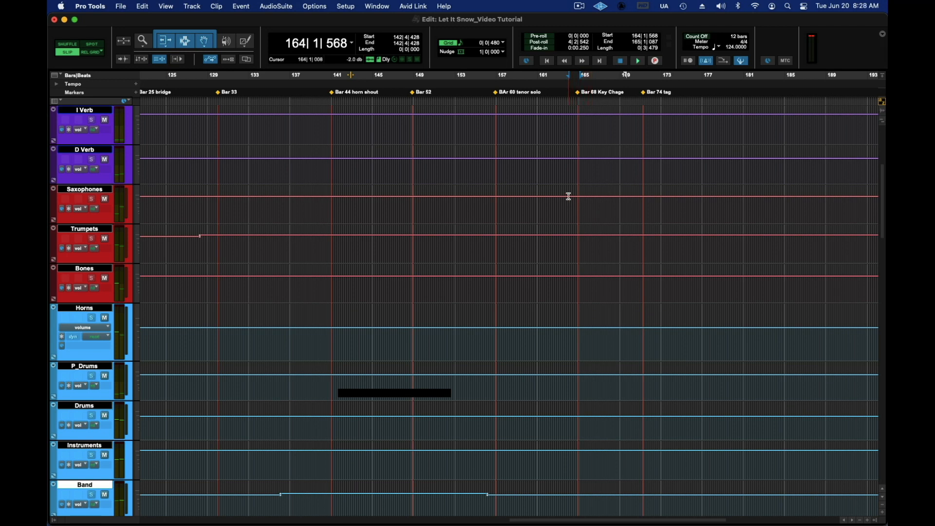
click(568, 240)
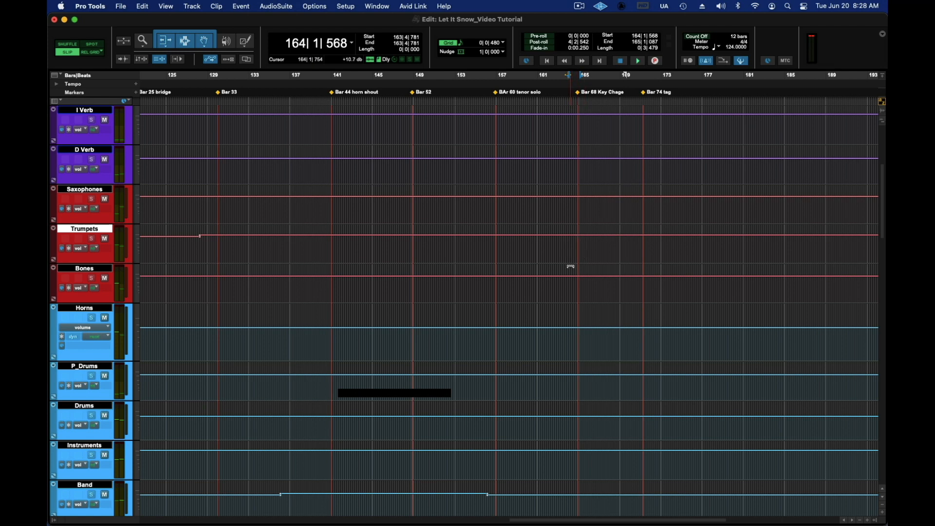
drag(569, 234, 577, 235)
drag(571, 275, 572, 275)
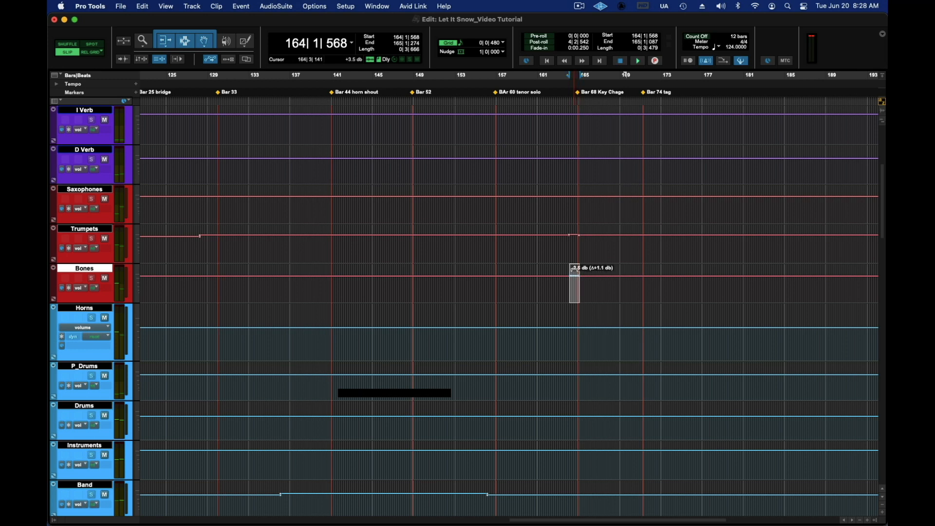
Step: Play from about bar 162 through bar 177 to check the raised horn entry and look over the drum, sax and trumpet tracks meanwhile
click(550, 74)
key(space)
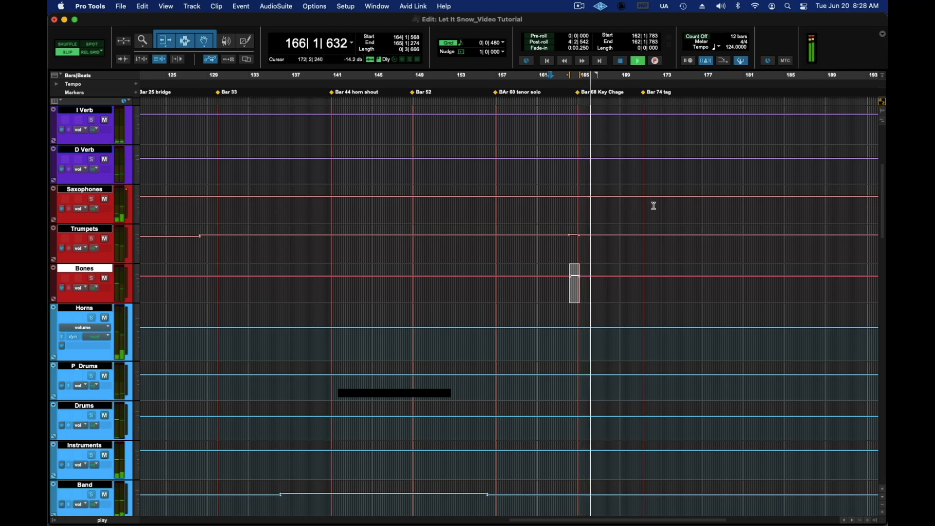
scroll(696, 219, down, 3)
scroll(697, 219, down, 15)
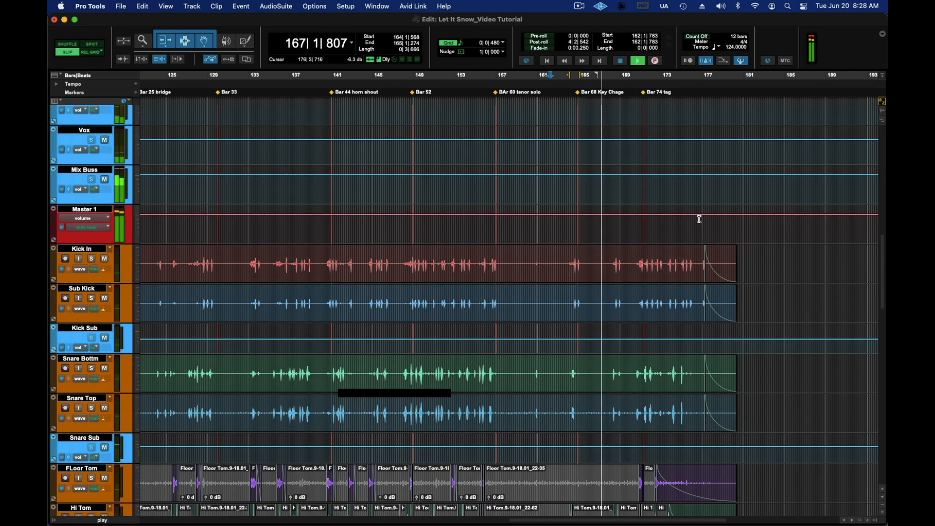
scroll(770, 241, down, 5)
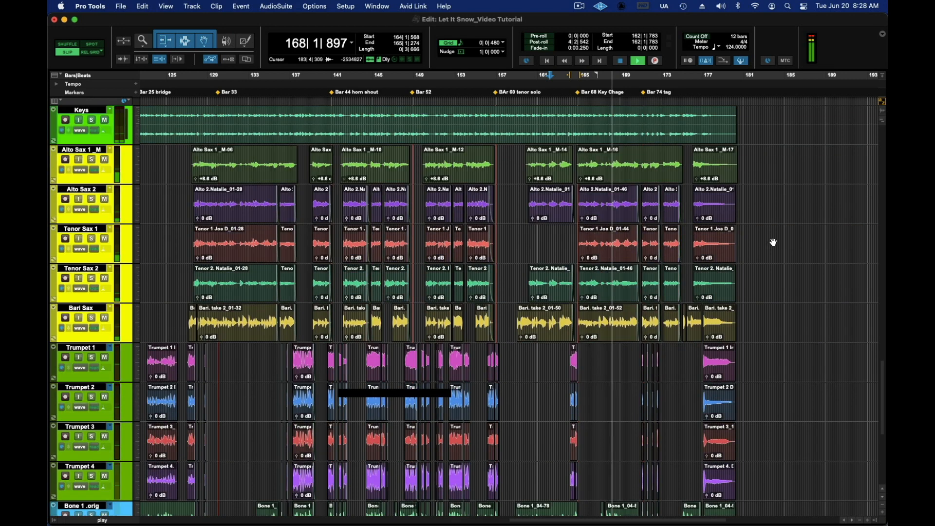
scroll(774, 240, up, 14)
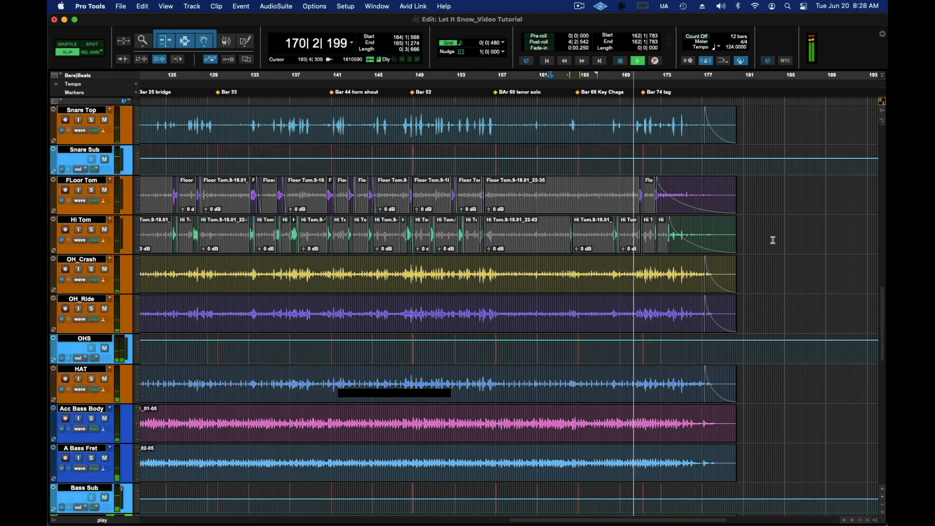
scroll(773, 241, up, 4)
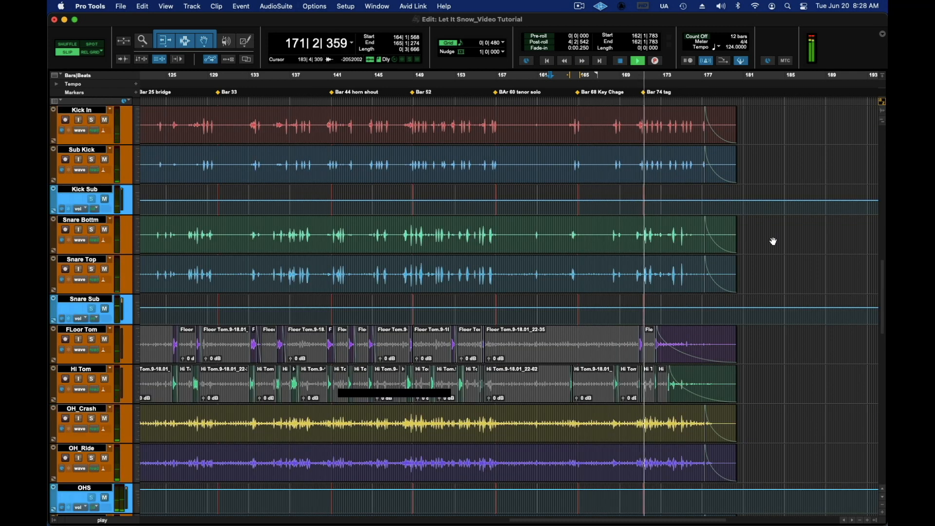
scroll(774, 241, up, 1)
scroll(773, 240, up, 4)
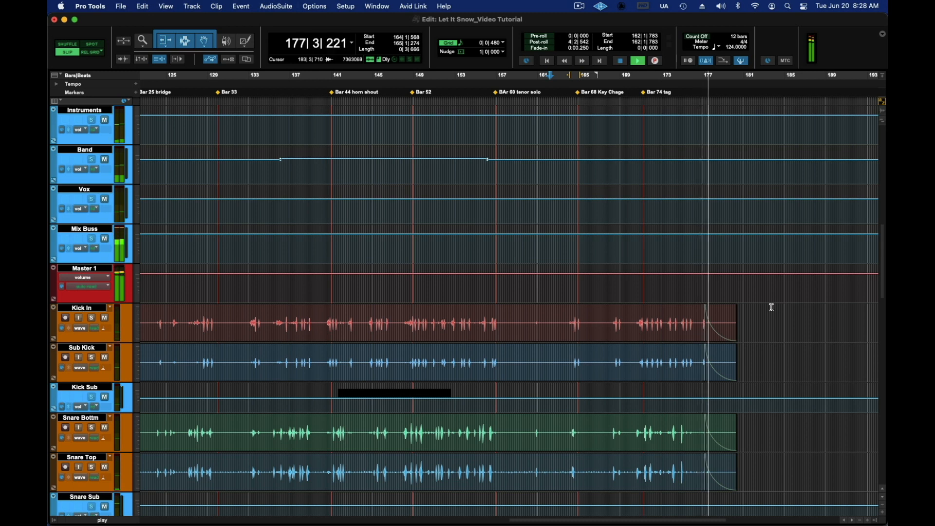
key(space)
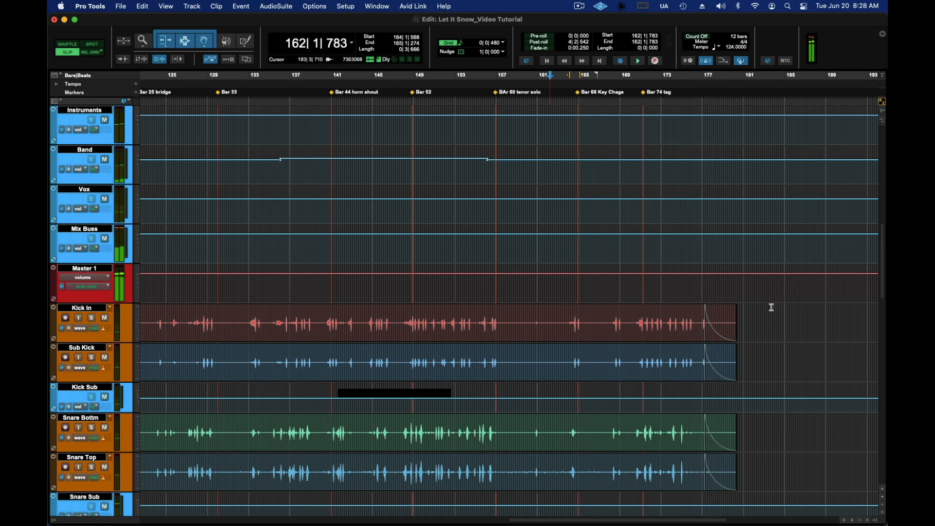
Step: Mark the final held trumpet clips on the timeline, from the start of bar 177 to bar 180
scroll(772, 308, down, 5)
scroll(771, 307, down, 1)
scroll(771, 308, down, 10)
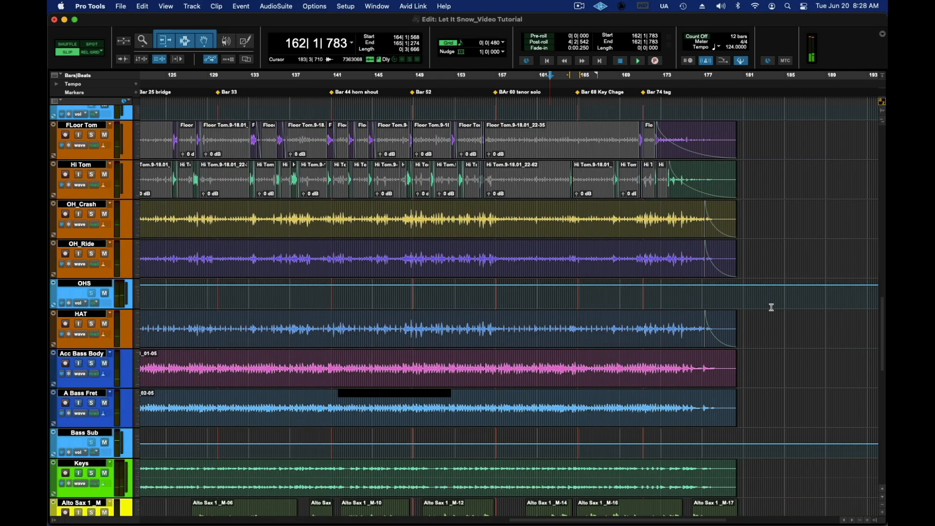
scroll(767, 236, up, 16)
scroll(768, 239, up, 5)
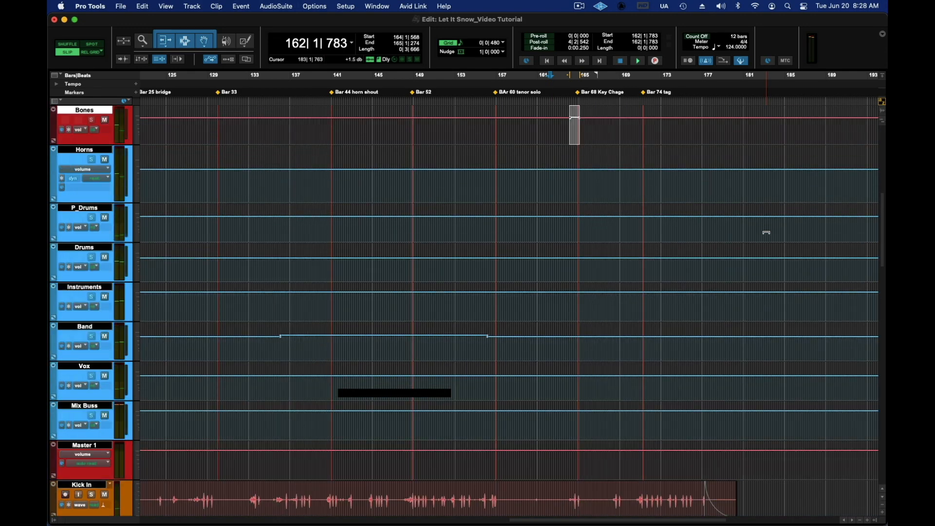
scroll(731, 217, up, 4)
scroll(664, 269, down, 20)
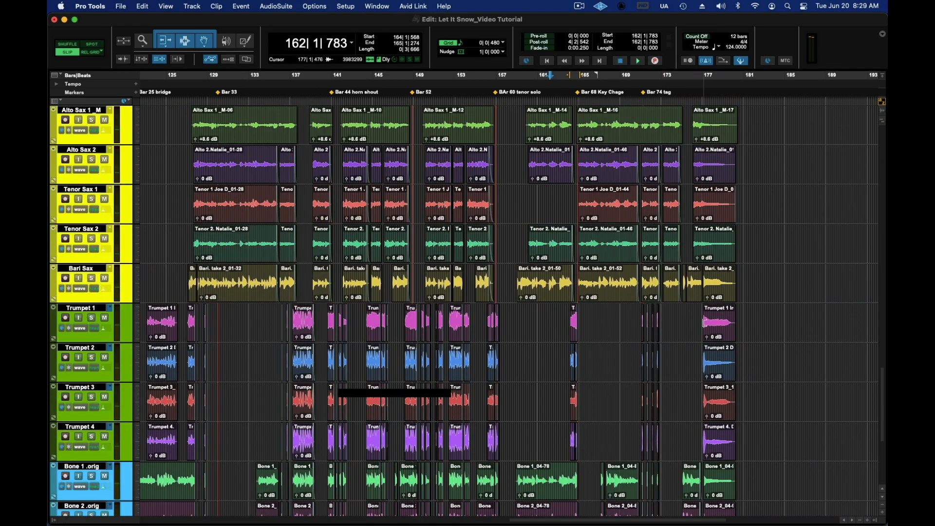
click(702, 80)
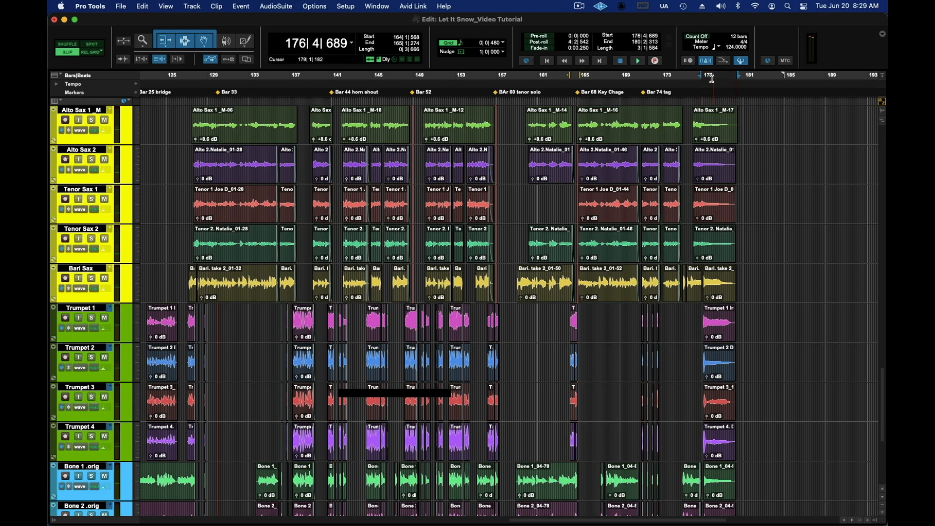
click(705, 80)
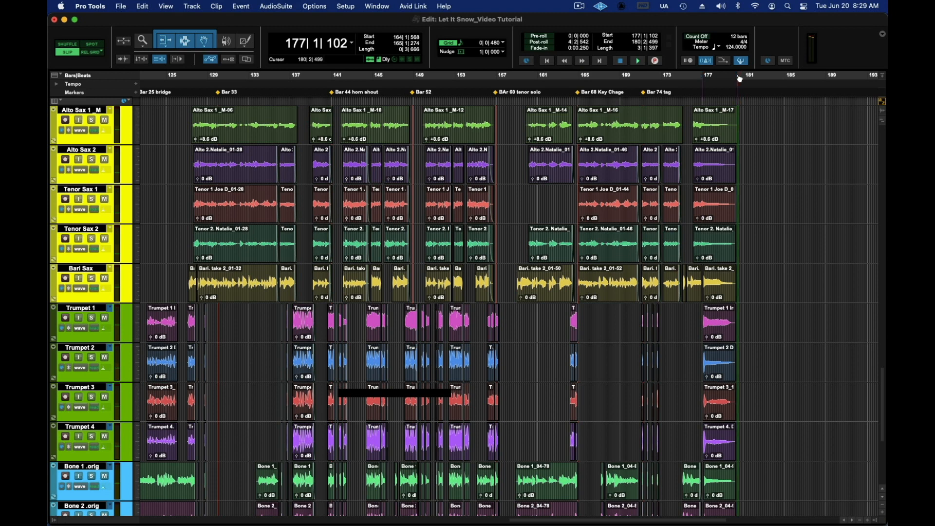
Step: Over the final chord, about bar 177 to bar 180, lower the Trumpets volume automation slightly and the Bones automation by about 4 dB
scroll(746, 187, up, 10)
scroll(746, 188, up, 8)
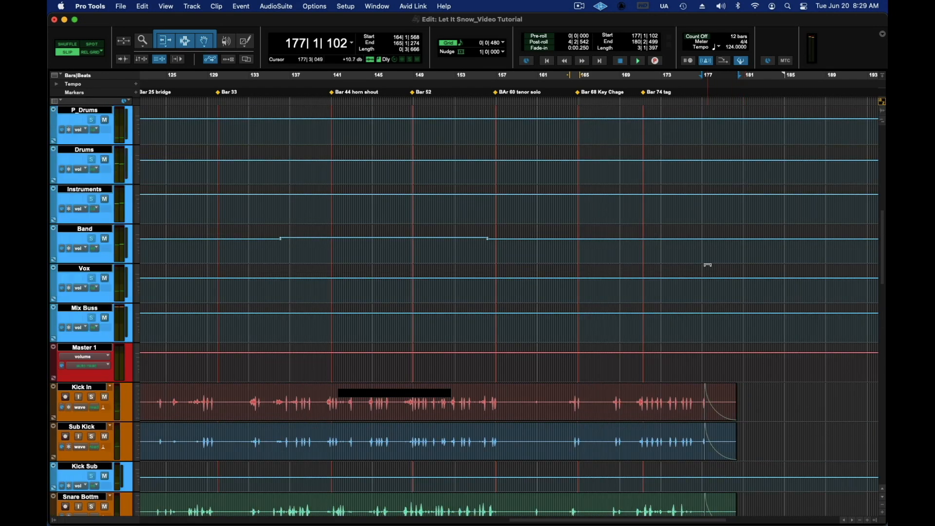
scroll(707, 265, up, 6)
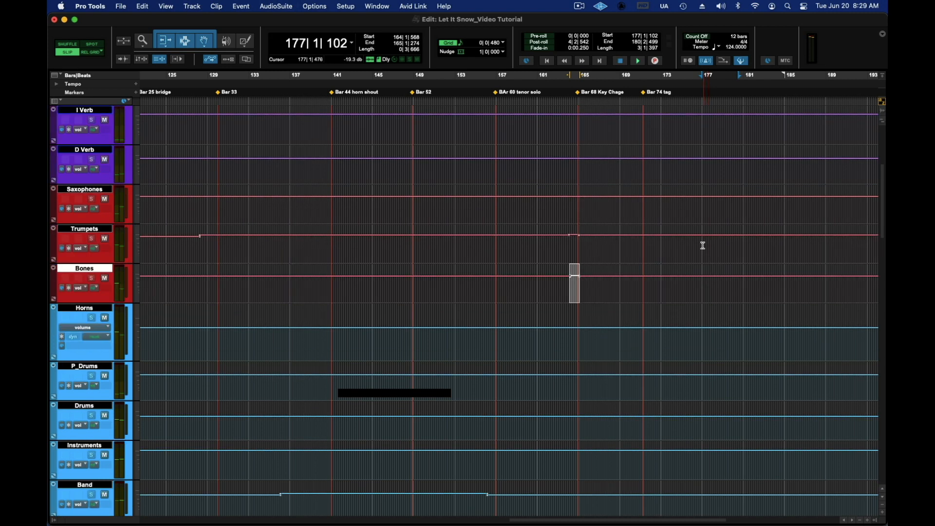
drag(703, 236, 741, 237)
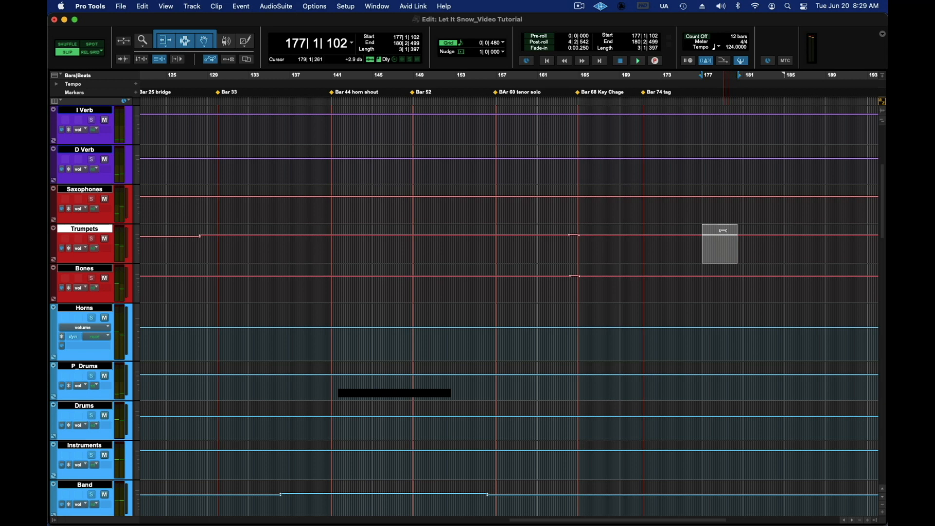
drag(723, 230, 724, 232)
drag(705, 277, 725, 268)
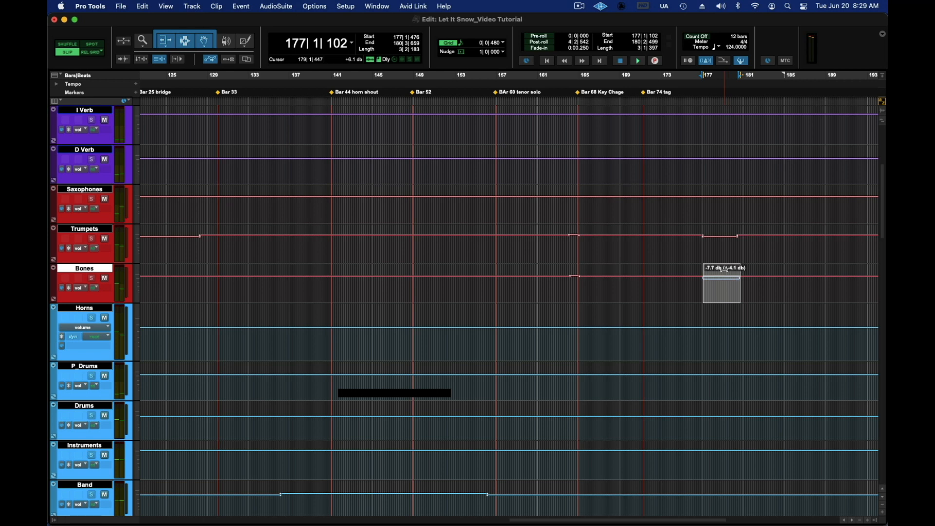
drag(725, 269, 725, 269)
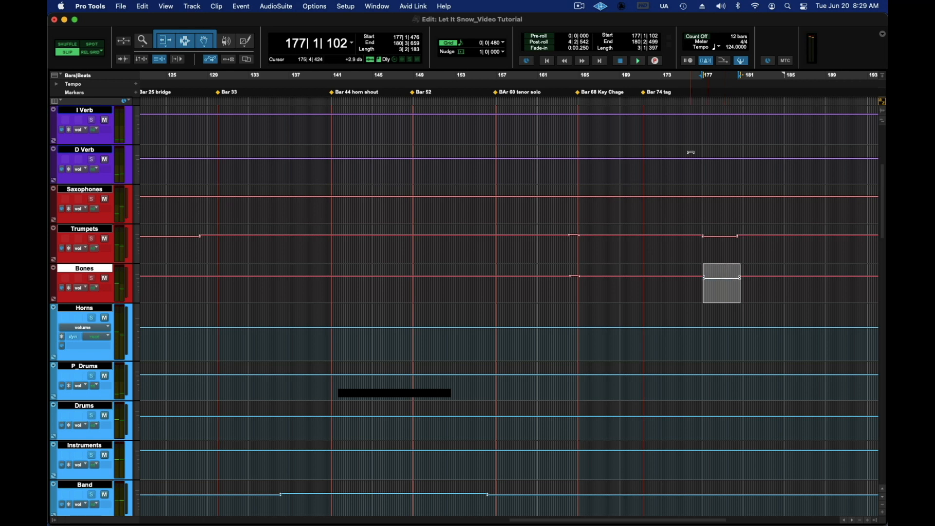
Step: Play the ending repeatedly from about bar 175 and lower the Trumpets volume automation further over the final chord in two passes
click(686, 77)
key(space)
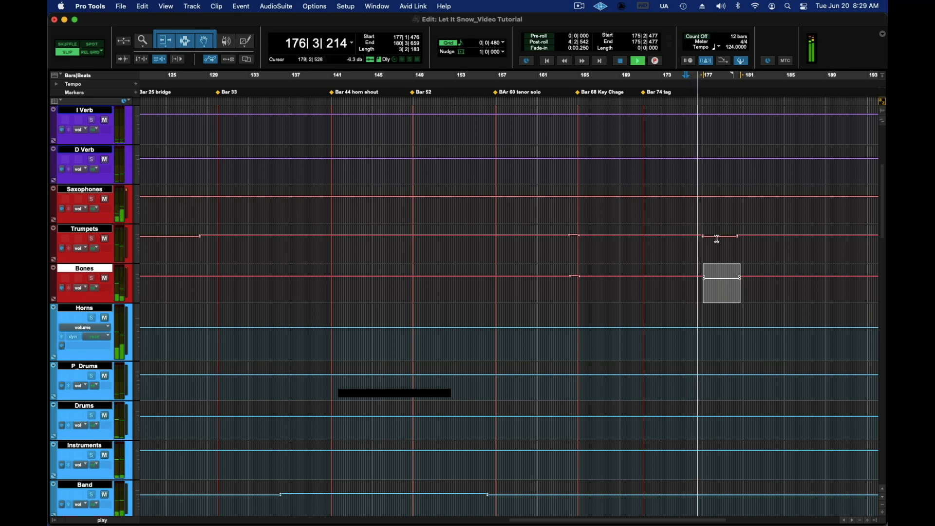
key(space)
drag(720, 231, 720, 233)
key(space)
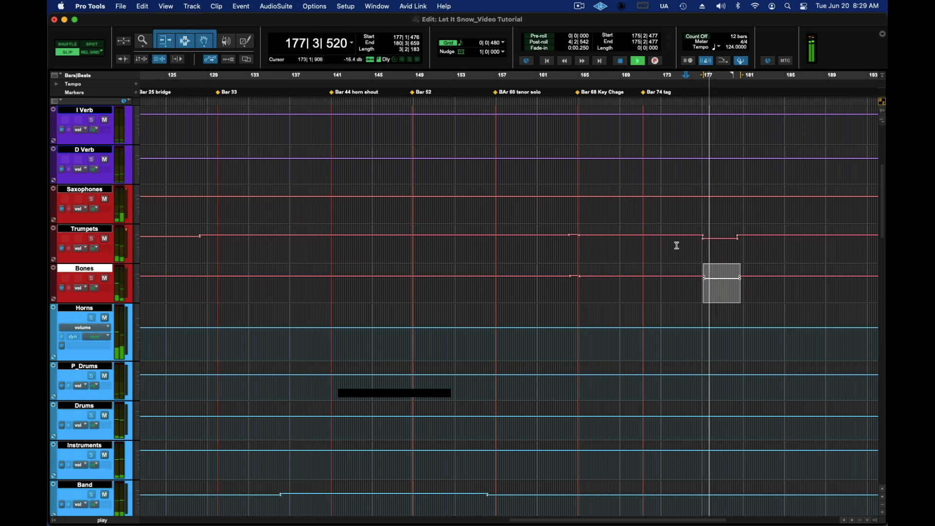
key(space)
drag(719, 229, 715, 234)
key(space)
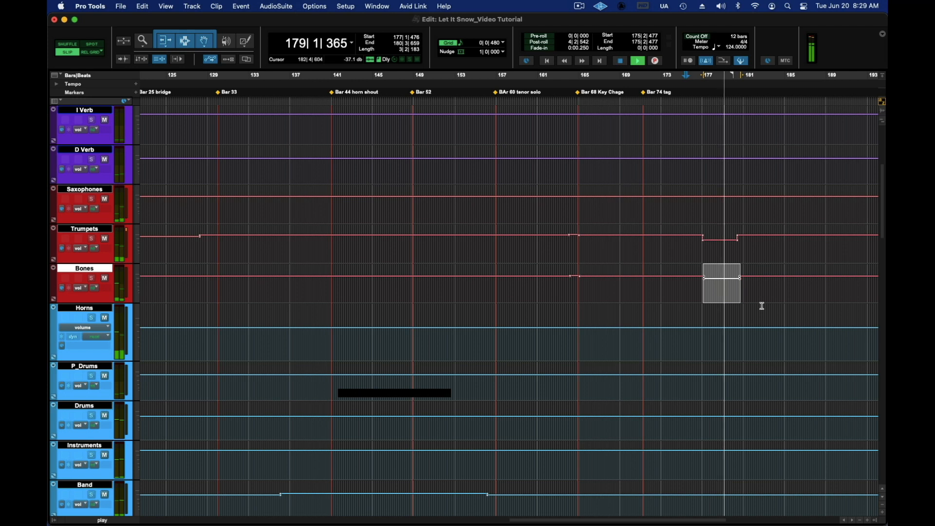
key(space)
Step: Show the track and group lists, enable the Drums group, and select the endings of the drum clips from about bar 172 to bar 182
scroll(777, 316, down, 15)
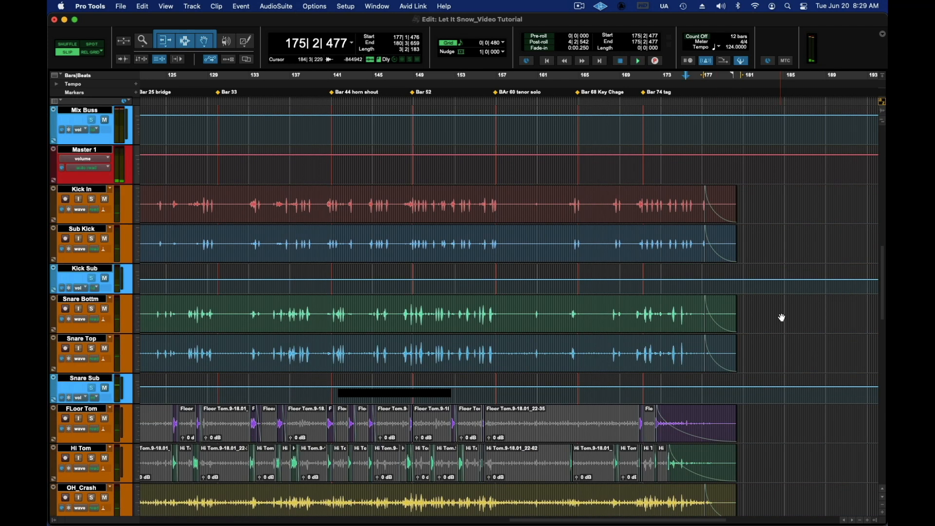
scroll(783, 316, up, 3)
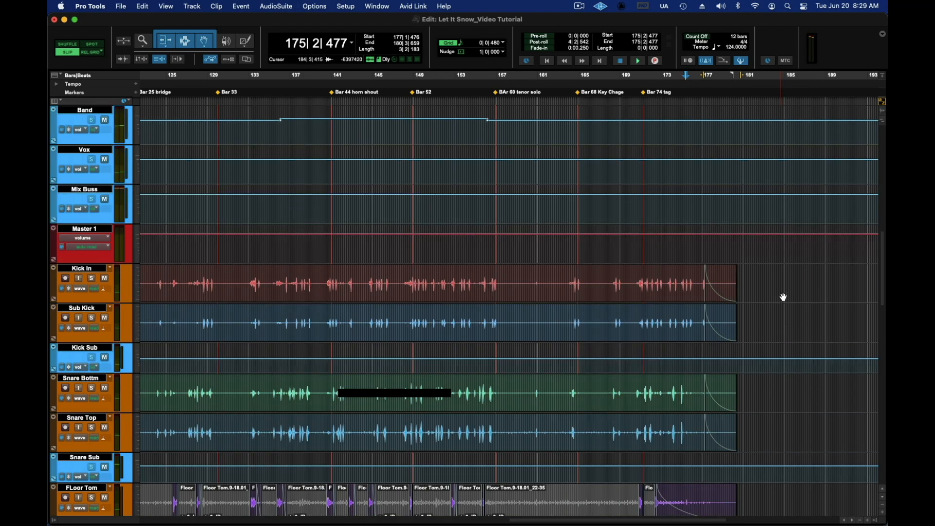
drag(763, 277, 753, 282)
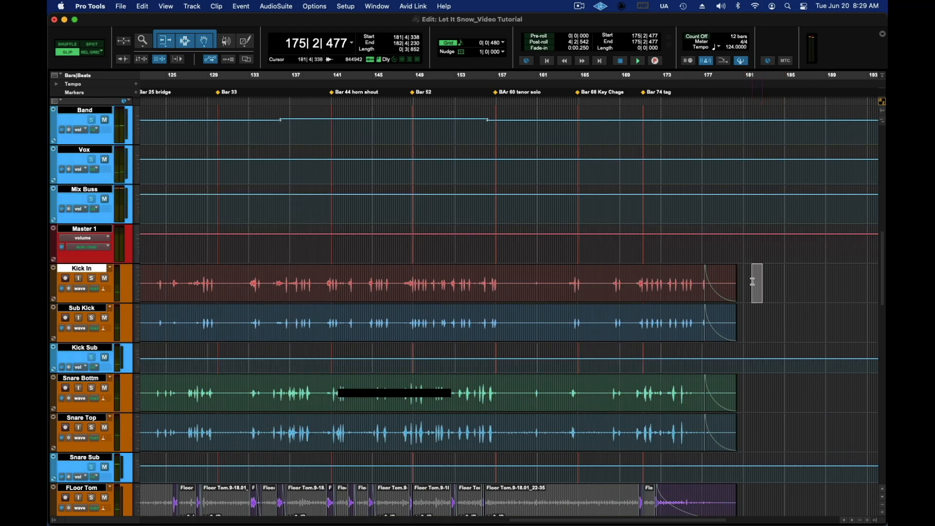
click(55, 520)
click(81, 495)
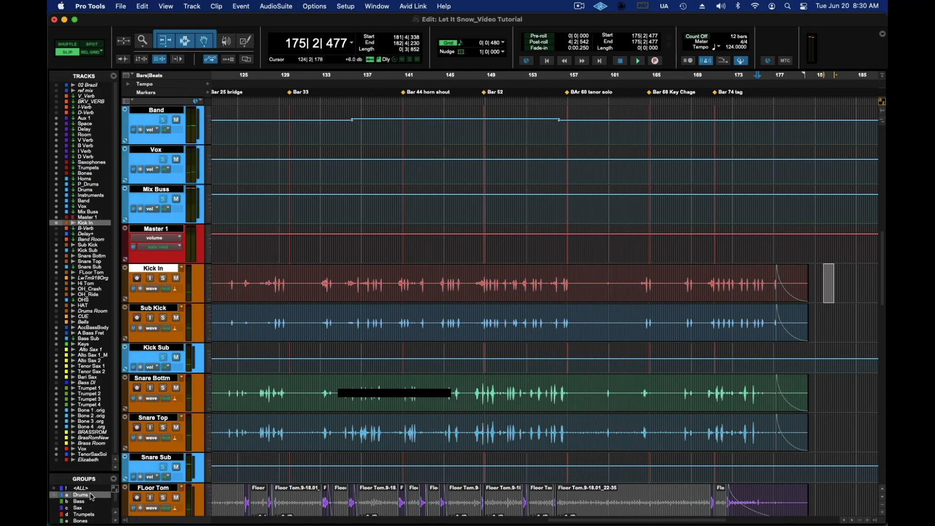
drag(832, 275, 723, 397)
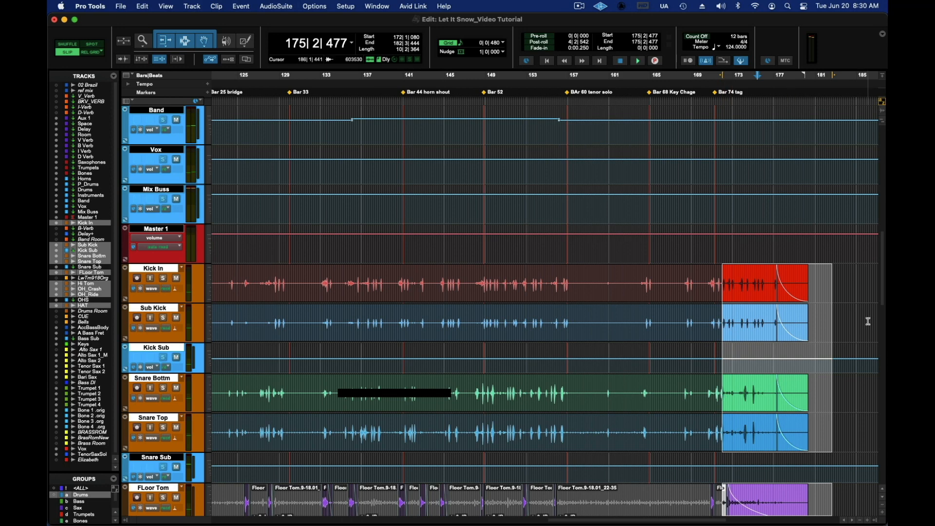
Step: Delete the fades from the selected endings of all the drum clips
scroll(868, 322, down, 8)
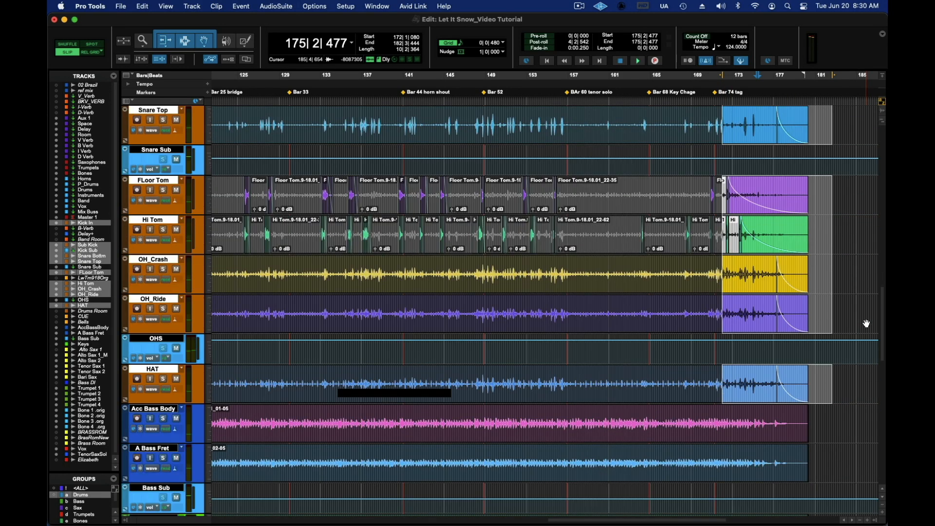
scroll(867, 324, up, 3)
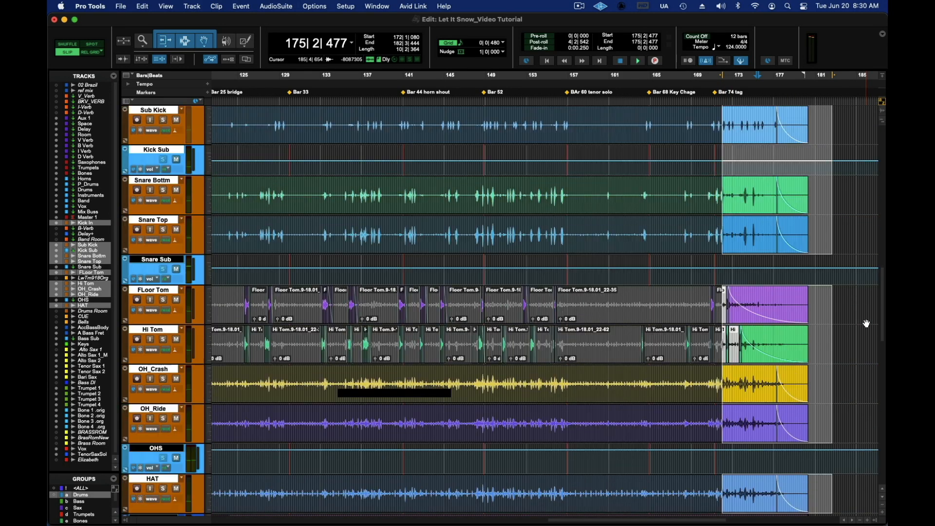
right_click(783, 294)
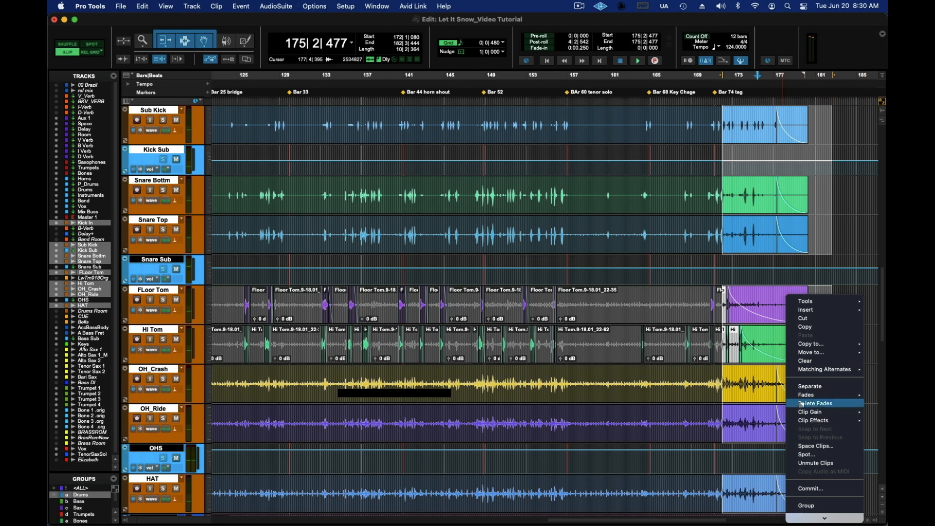
click(815, 404)
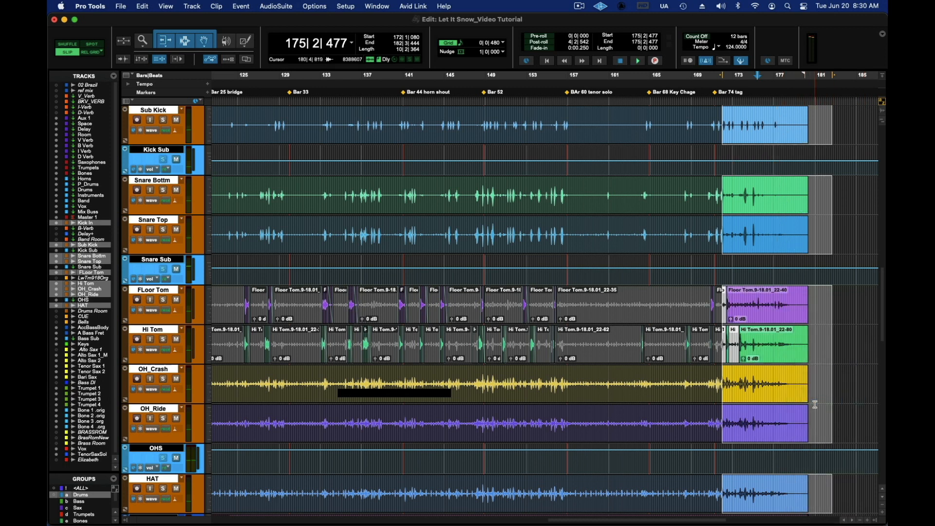
Step: Clear the drum clip selection, turn off the Drums group, and move on to the bass, keys and sax tracks
click(835, 297)
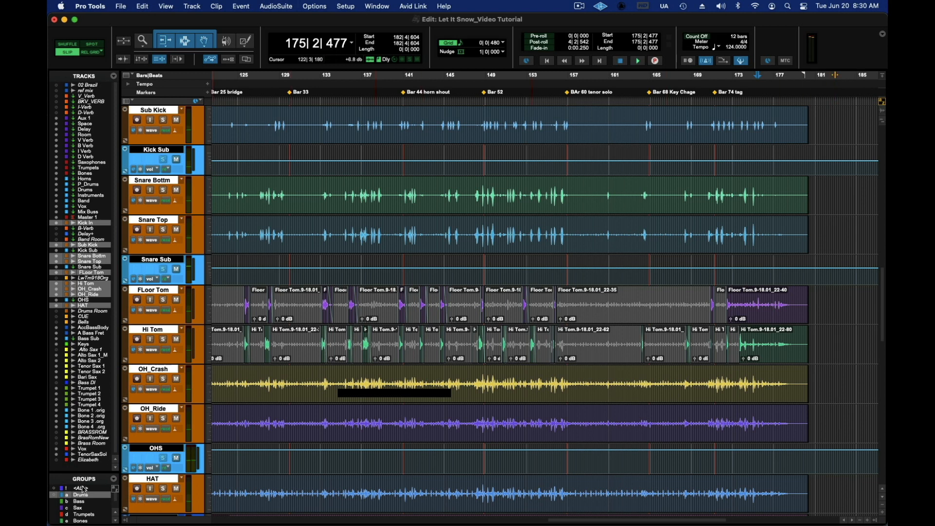
scroll(818, 262, down, 5)
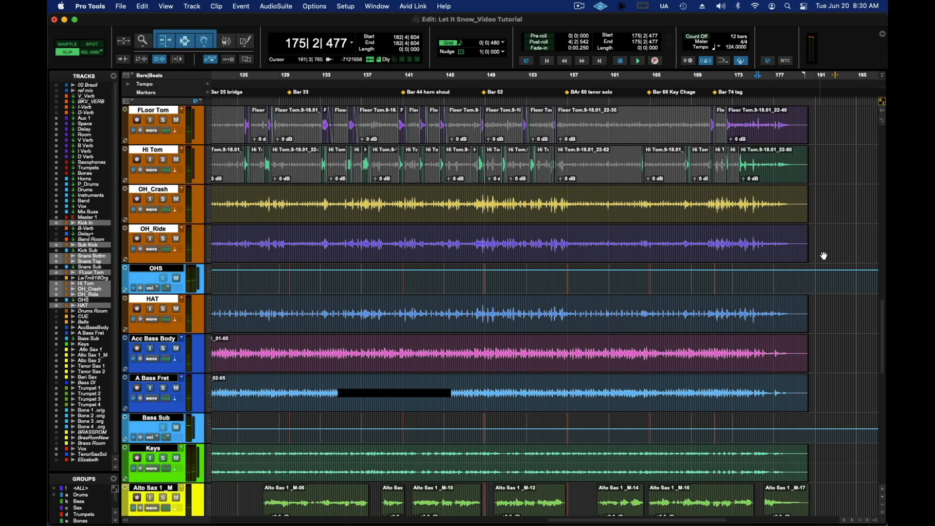
scroll(834, 232, down, 8)
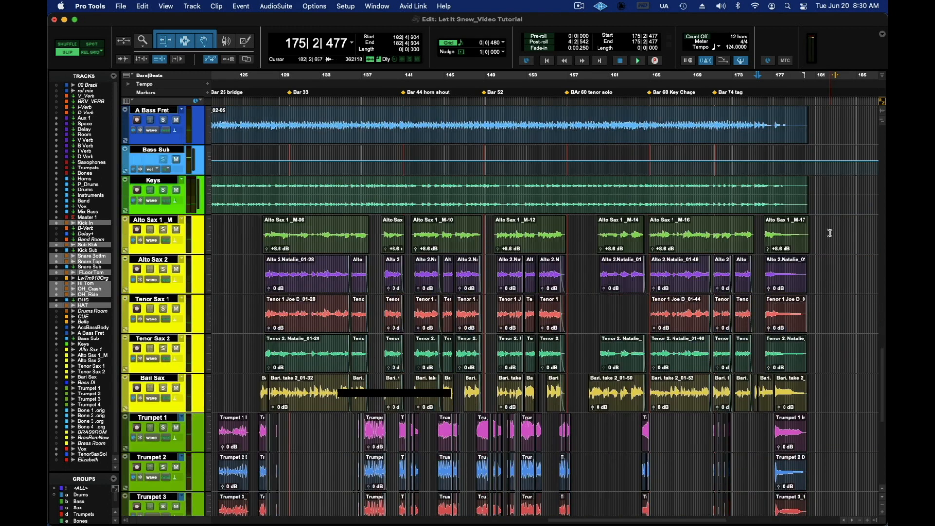
Step: Enable the Horns group and check the endings of the horn clips from about bar 178 to bar 182 for fades
drag(830, 234, 825, 234)
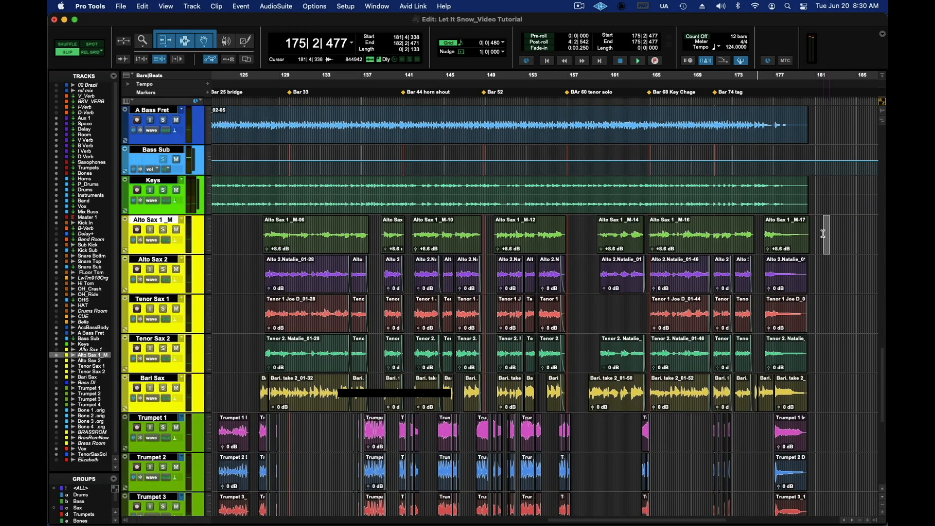
scroll(83, 515, down, 2)
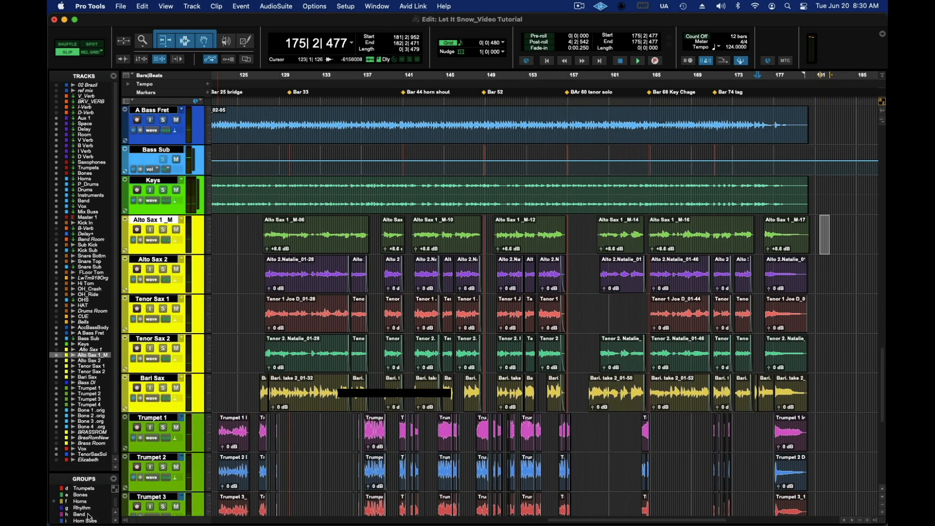
click(87, 502)
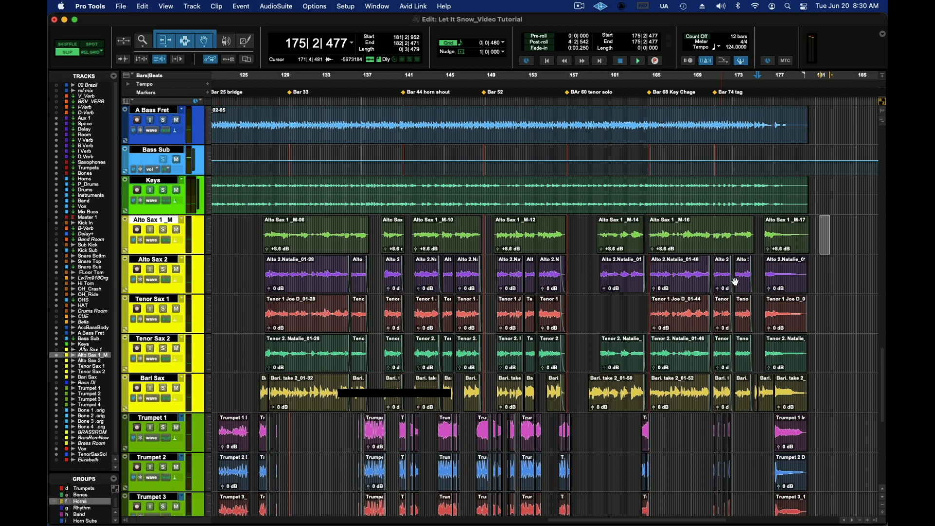
drag(832, 231, 789, 235)
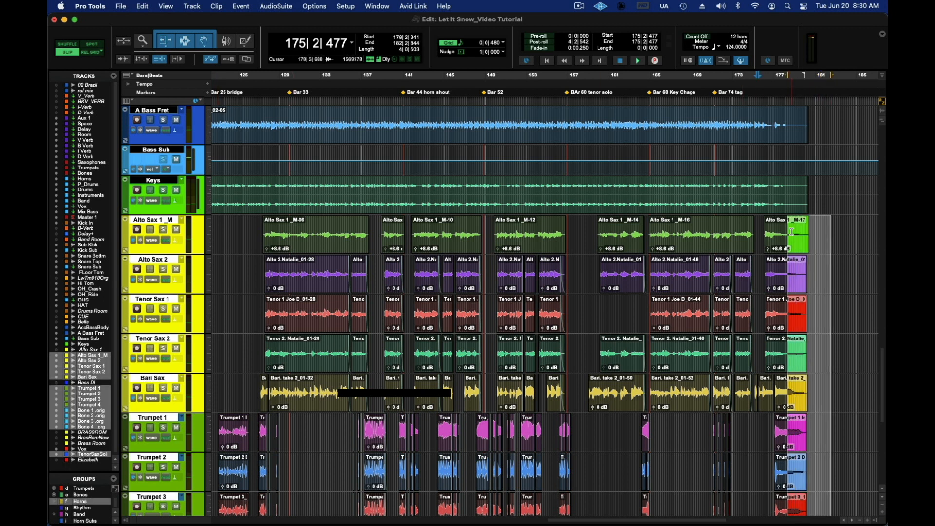
right_click(800, 226)
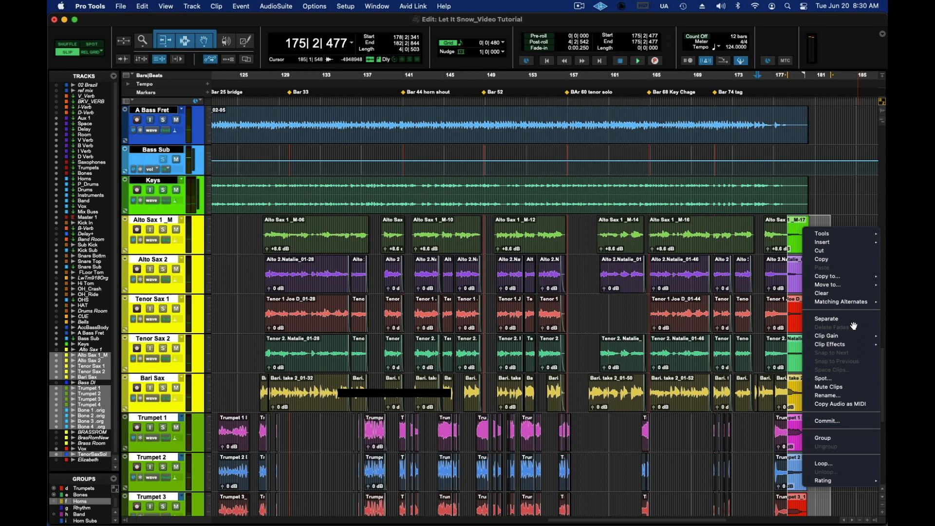
click(844, 209)
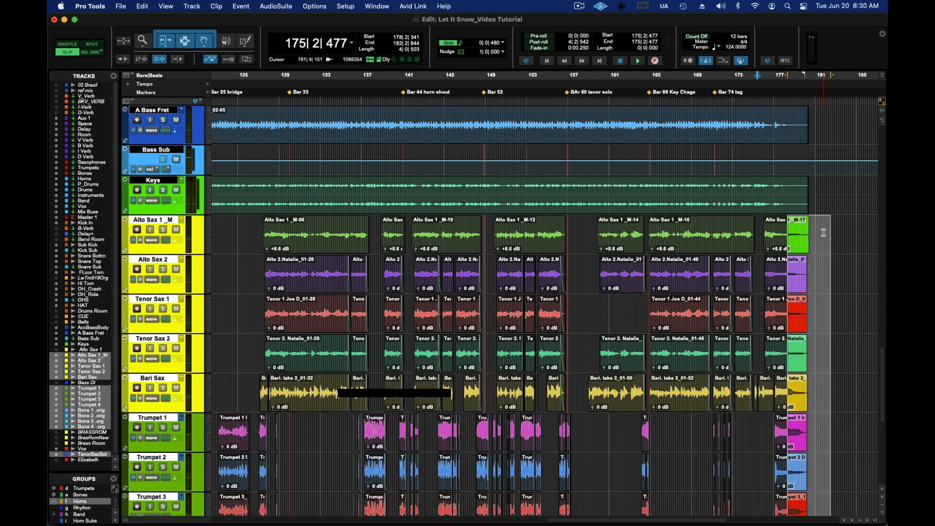
click(823, 233)
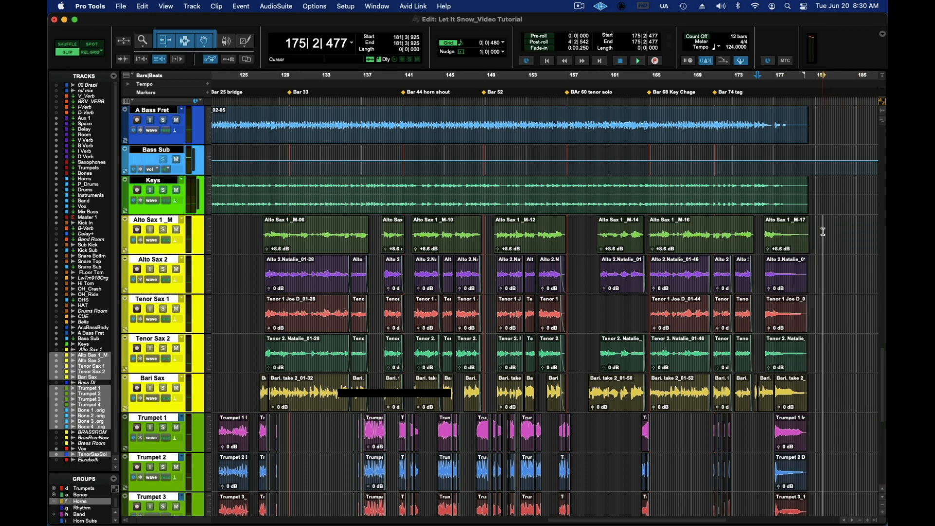
Step: Enable the ALL group and try to fade out the clip endings on every track from about bar 177, skipping invalid fades
scroll(101, 497, up, 3)
click(100, 488)
scroll(488, 337, up, 5)
scroll(488, 337, up, 6)
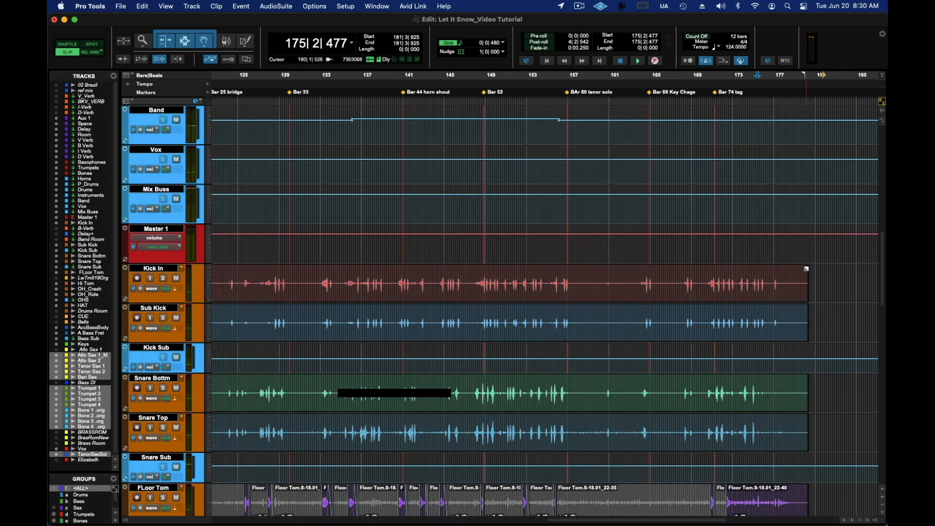
drag(807, 269, 776, 269)
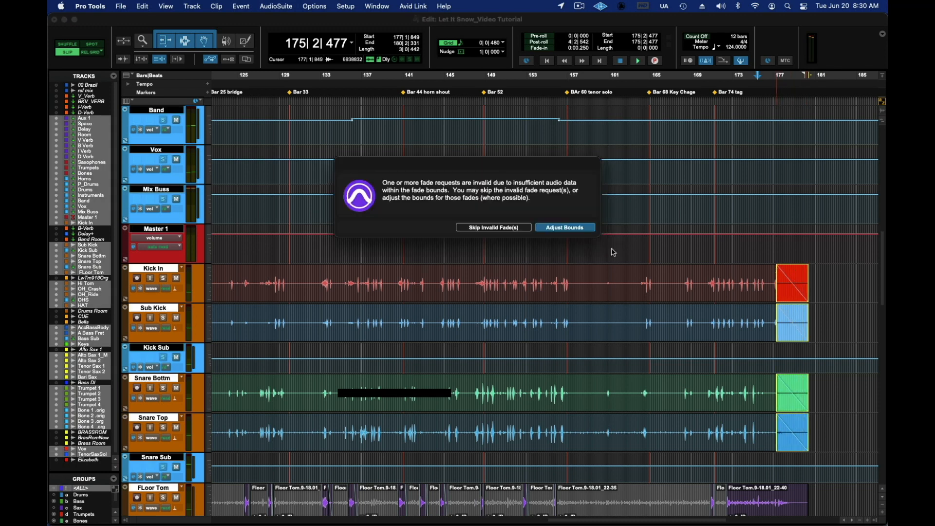
click(520, 228)
click(496, 228)
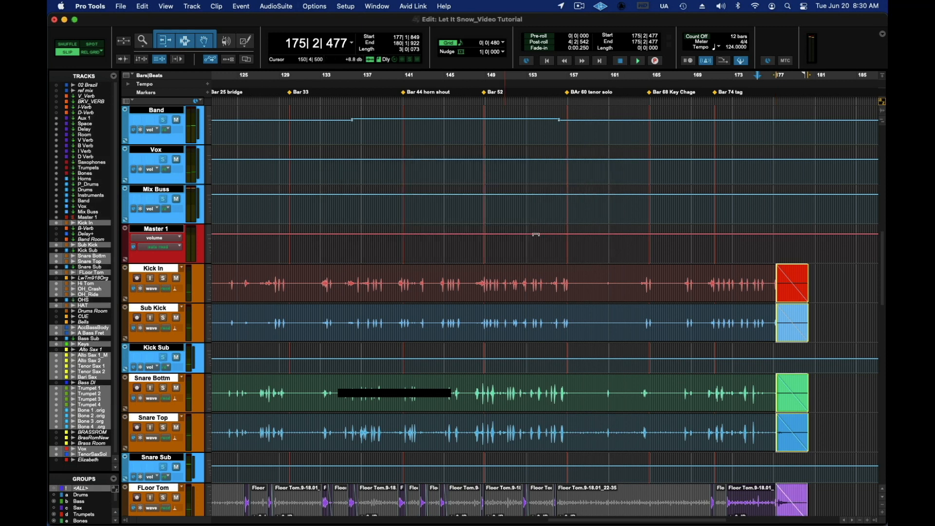
Step: Bend the fade-outs across all tracks into a curved shape and review them down the session
click(761, 250)
click(830, 254)
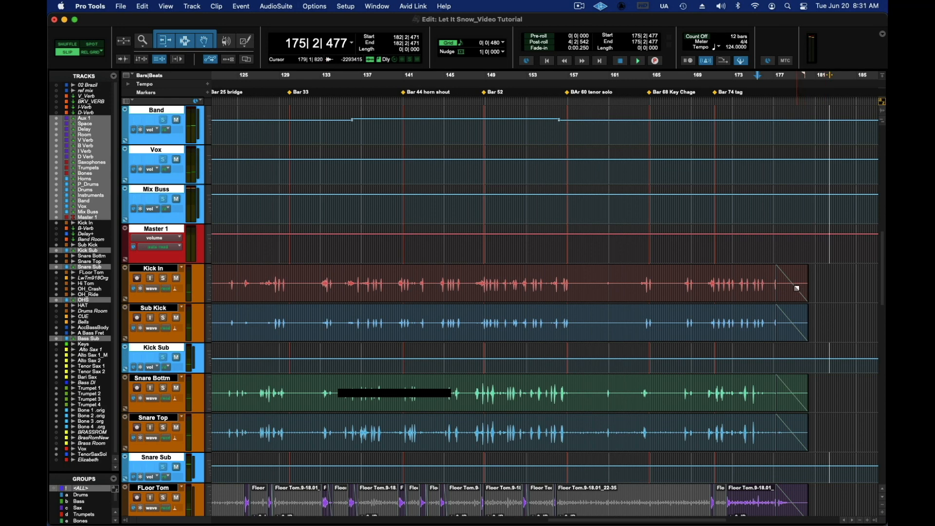
scroll(830, 295, down, 8)
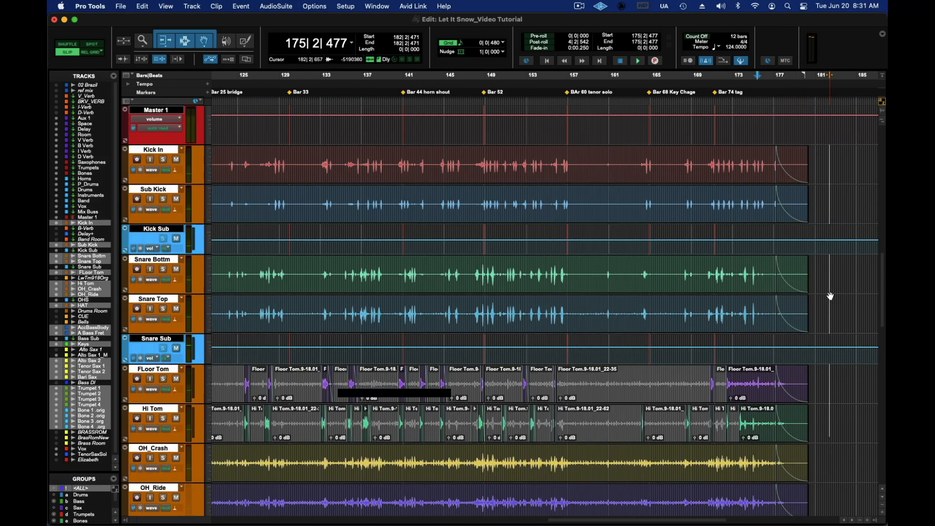
scroll(831, 291, down, 12)
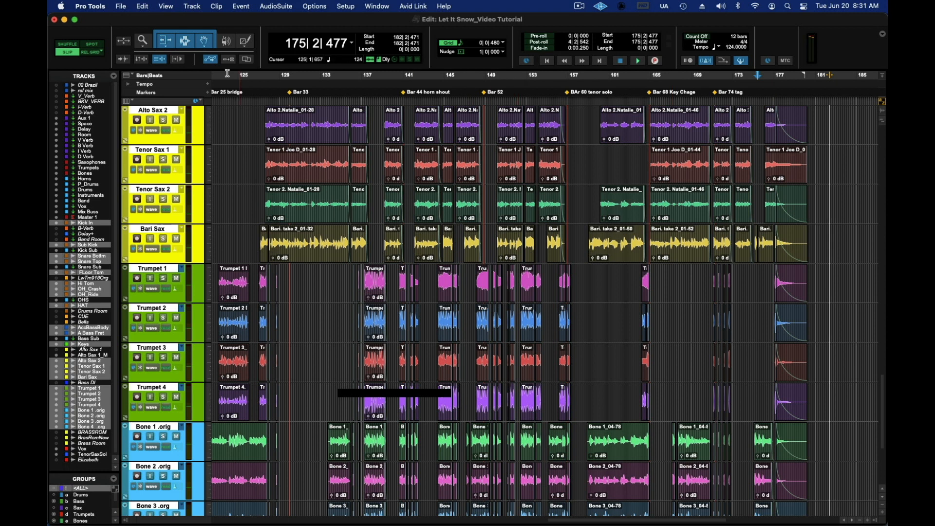
Step: Undo the fade shape adjustment and the fade-outs on all tracks, and clear the selection
click(142, 6)
click(149, 22)
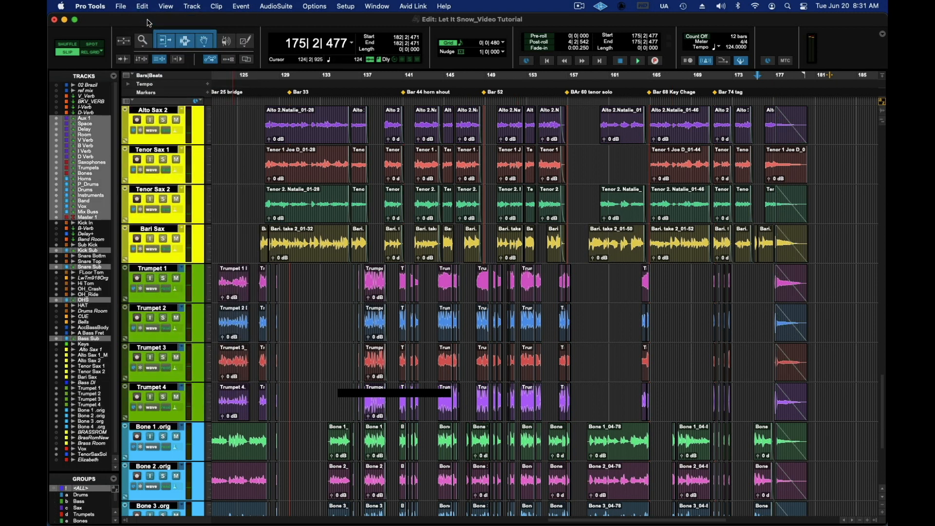
click(141, 7)
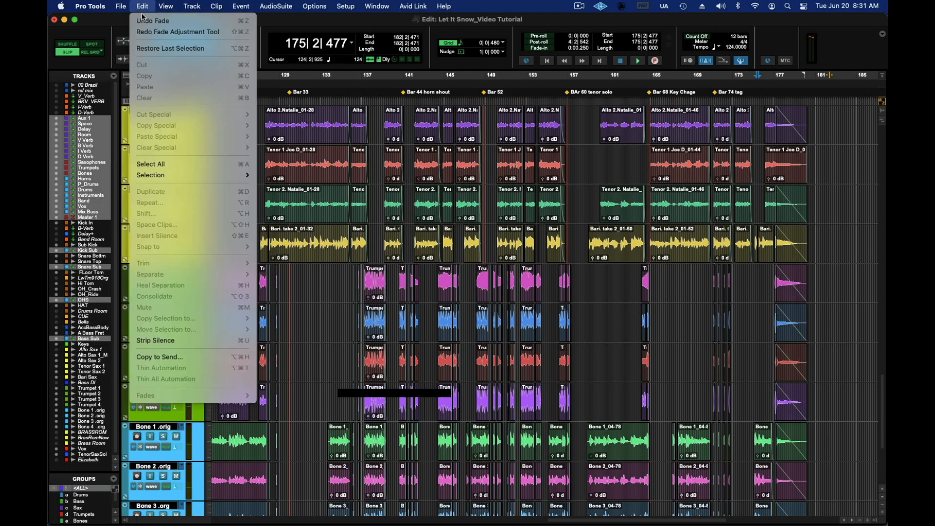
click(144, 19)
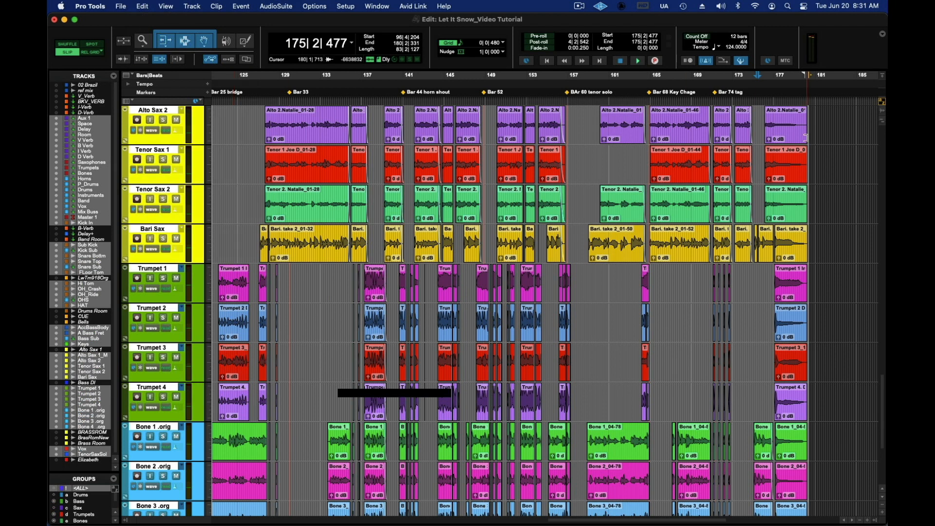
click(828, 184)
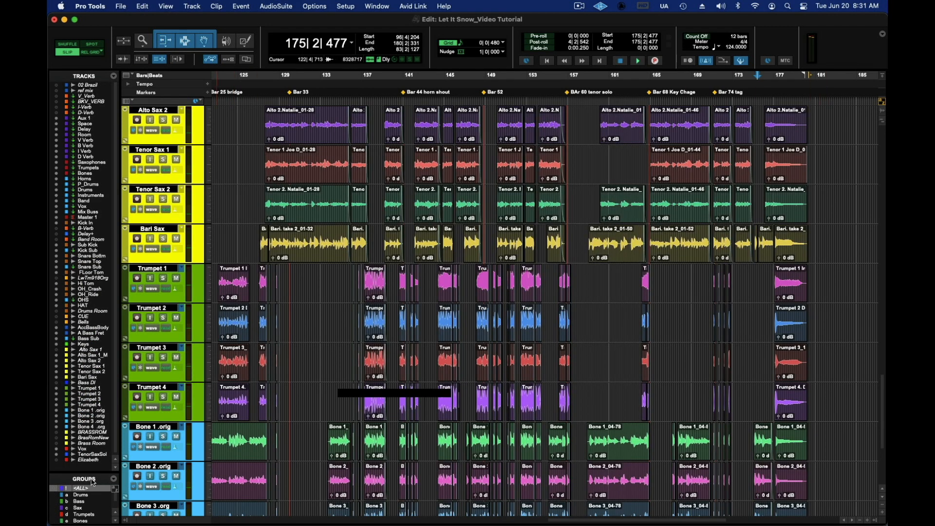
Step: Enable the Horns group and add curved fade-outs to the final horn clips from about bar 178, skipping invalid fades
scroll(95, 515, down, 3)
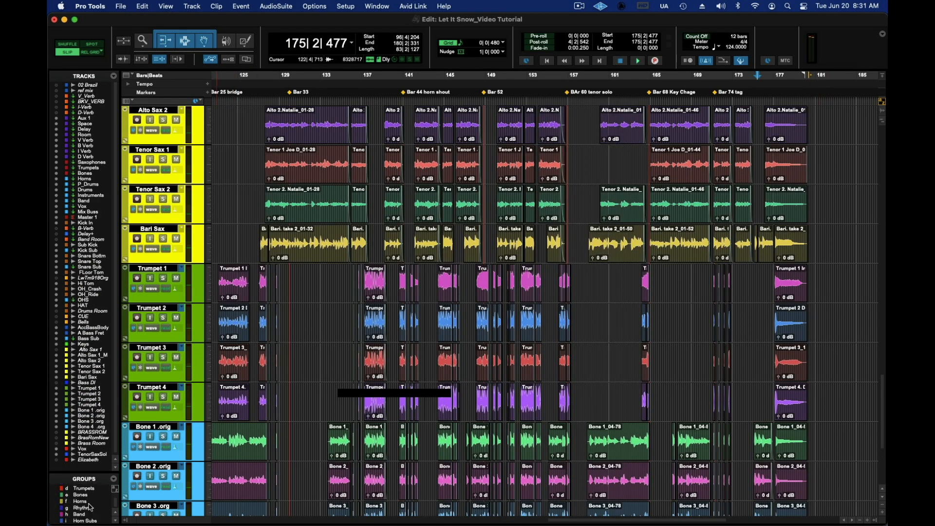
click(87, 501)
scroll(572, 307, up, 4)
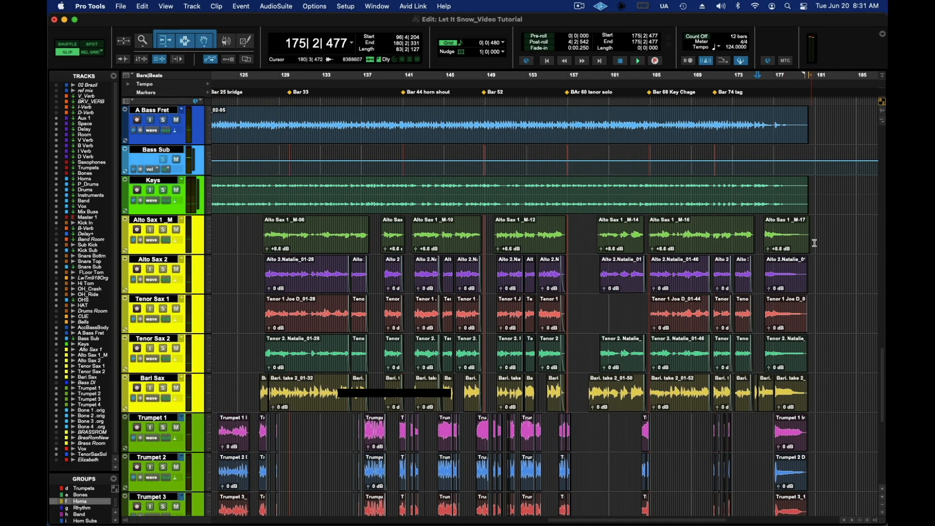
drag(807, 219, 793, 220)
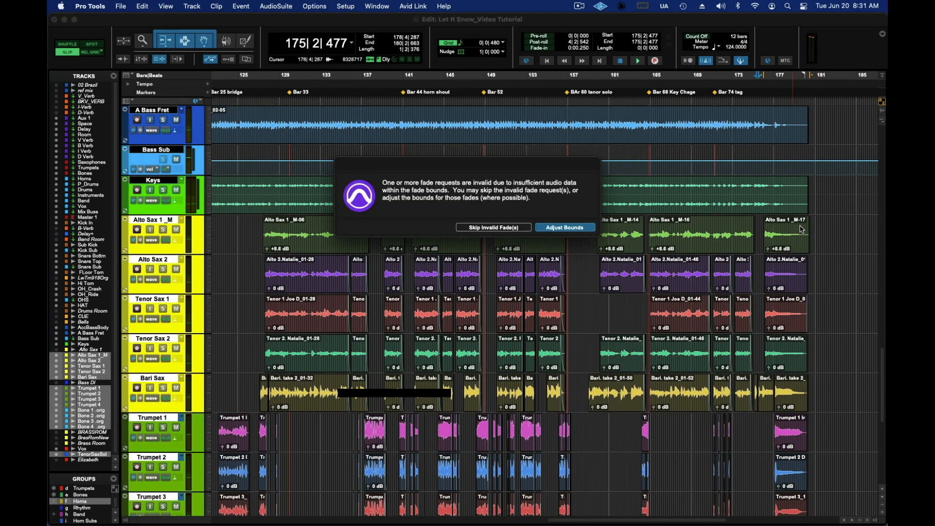
click(499, 228)
click(500, 227)
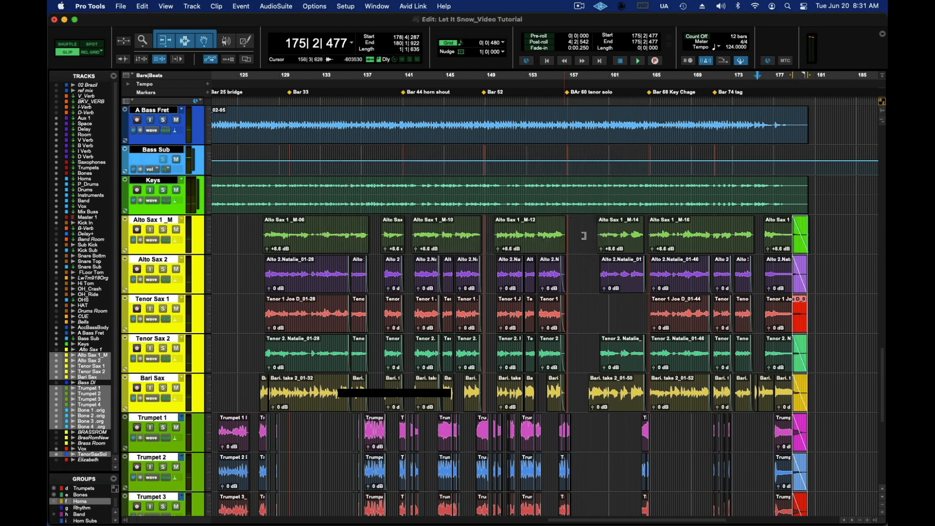
drag(802, 240, 798, 245)
click(822, 317)
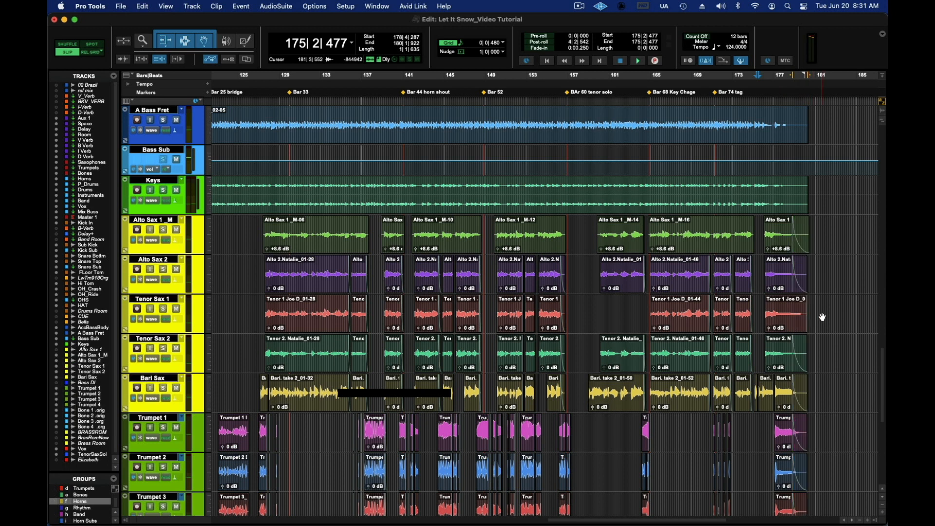
Step: Turn off the Horns group and trim the end of the last Tenor Sax 1 clip to about bar 180
drag(803, 301, 808, 304)
click(827, 300)
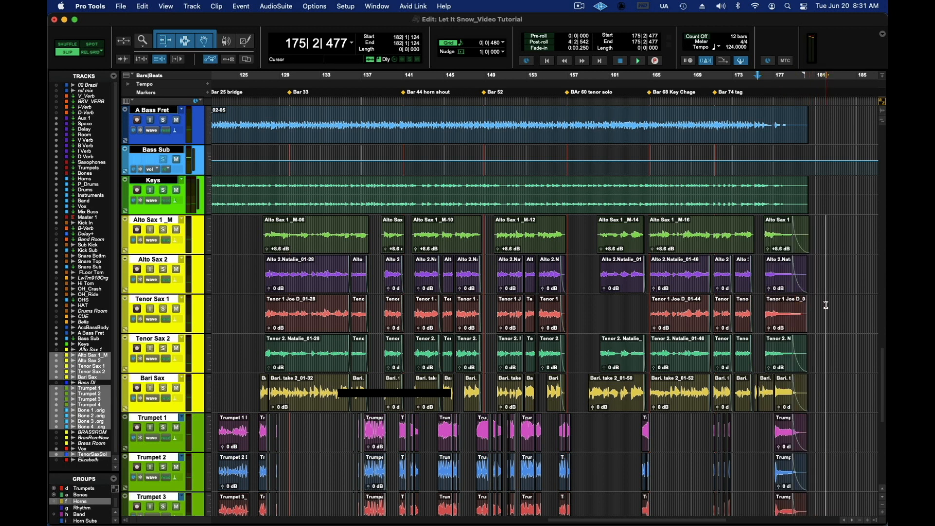
click(99, 500)
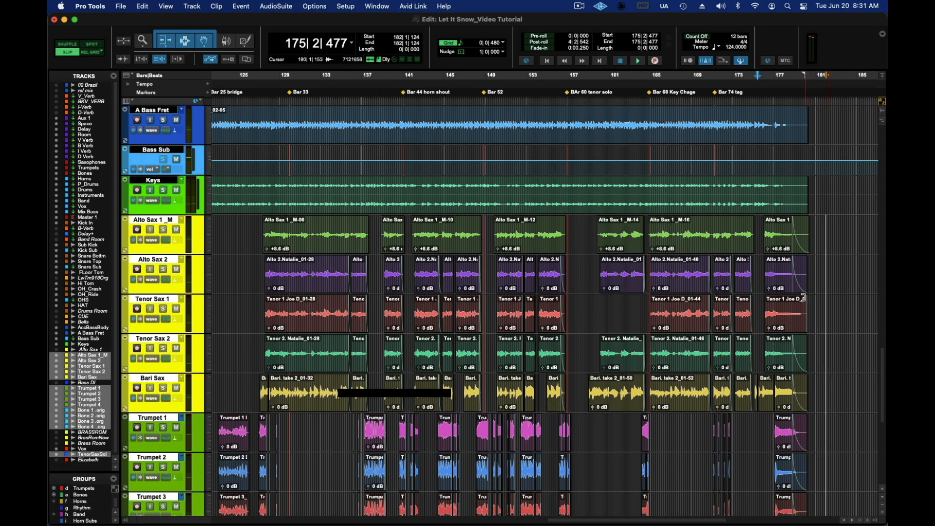
click(804, 300)
drag(804, 297, 801, 296)
right_click(786, 311)
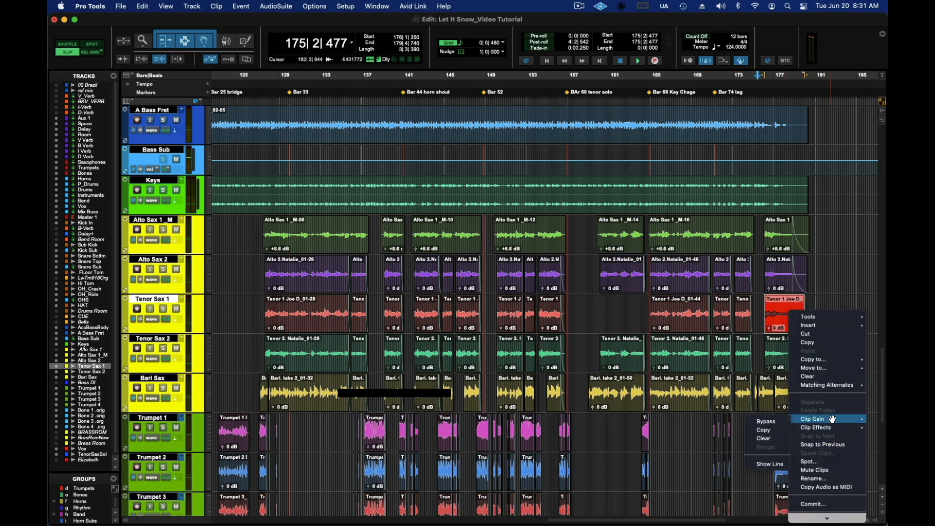
click(843, 299)
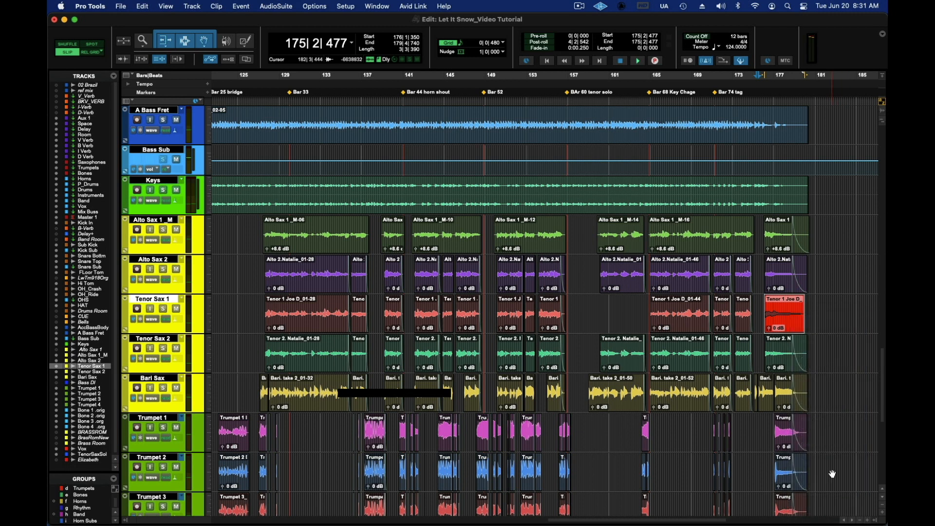
click(867, 521)
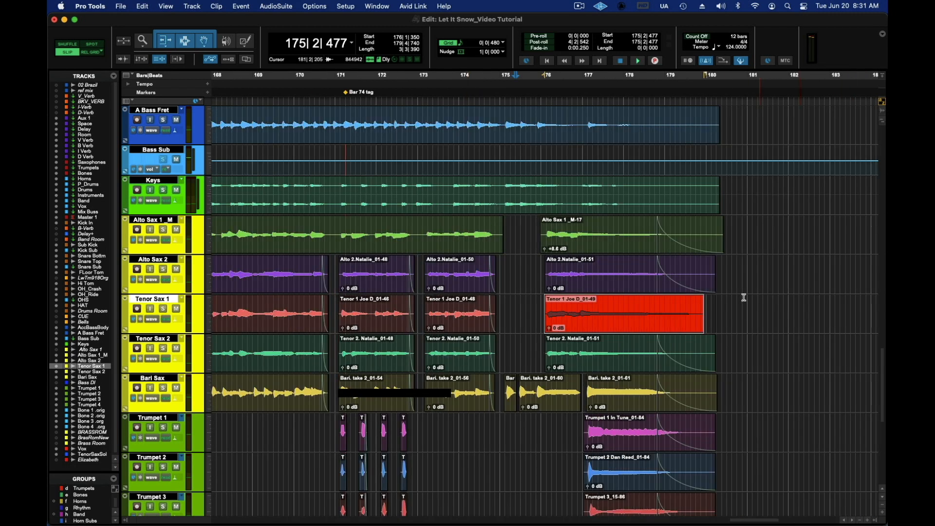
click(721, 298)
drag(700, 306, 713, 306)
Step: Delete the fades on the last Tenor Sax 1 clip and add a curved fade-out from about bar 178, matching the other saxes
right_click(690, 305)
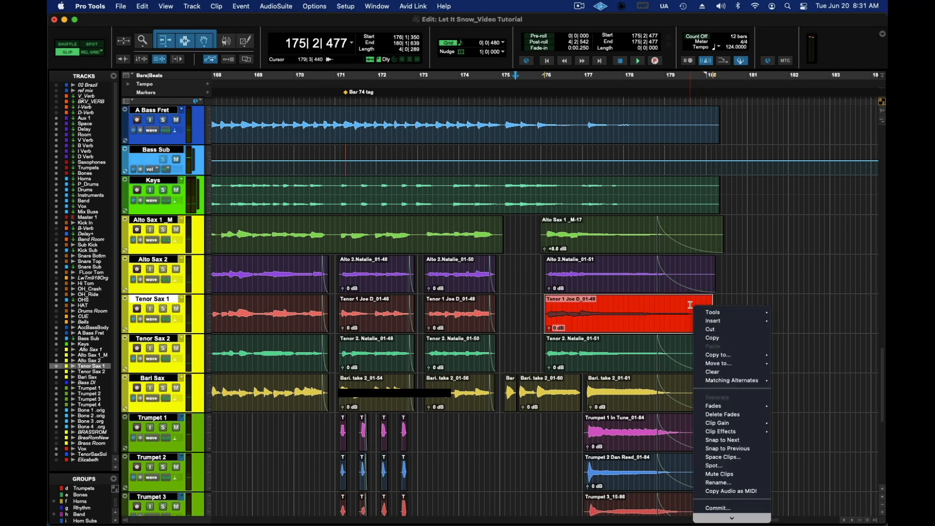
click(741, 416)
drag(713, 296, 656, 300)
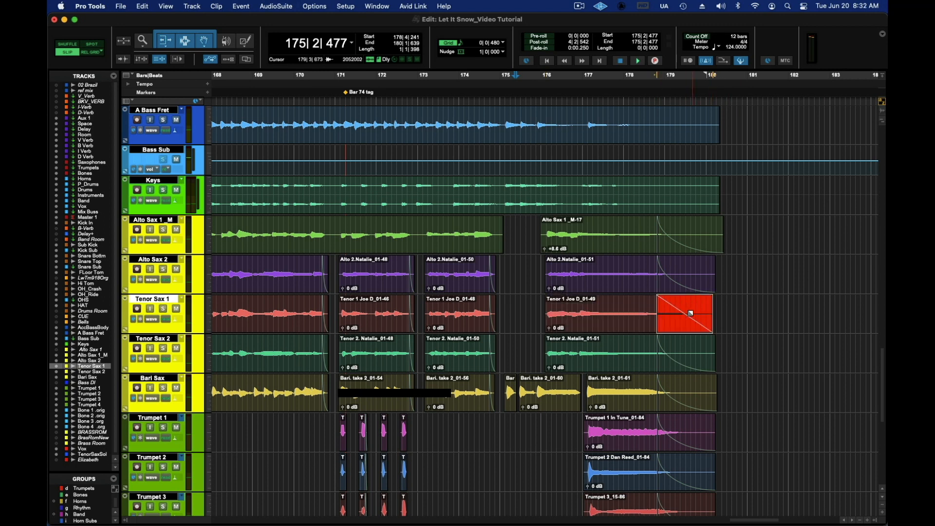
scroll(771, 319, down, 5)
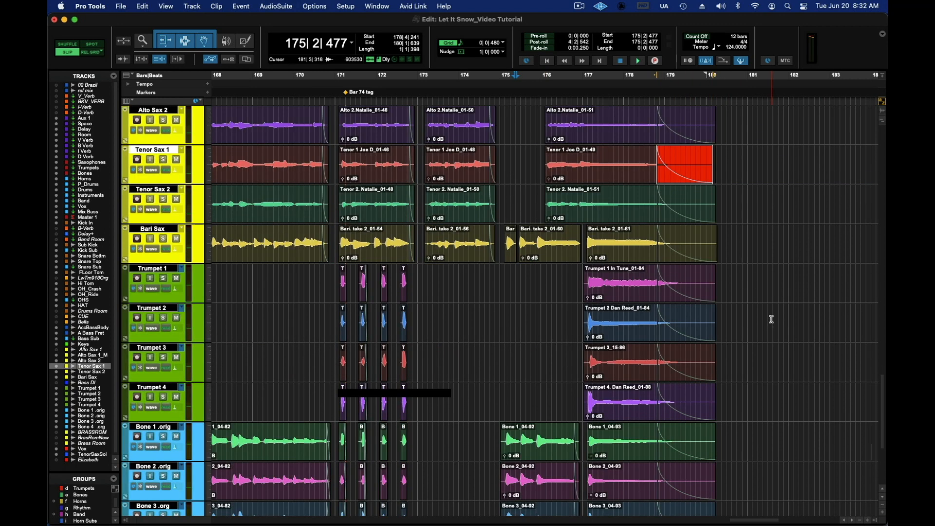
Step: Enable the Rhythm group and add fade-outs to the drum, bass and keys clip endings from about bar 179 to bar 180
scroll(772, 319, down, 5)
scroll(772, 315, up, 15)
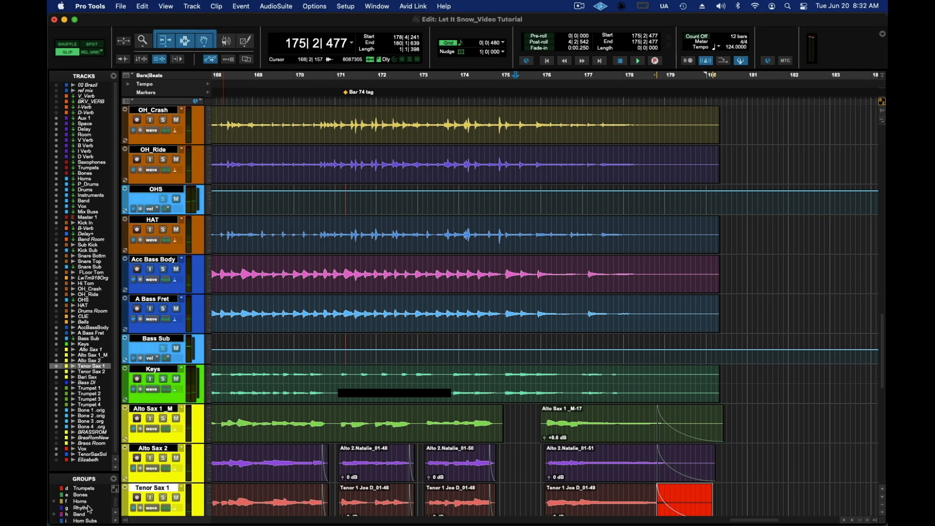
click(89, 509)
scroll(560, 306, up, 13)
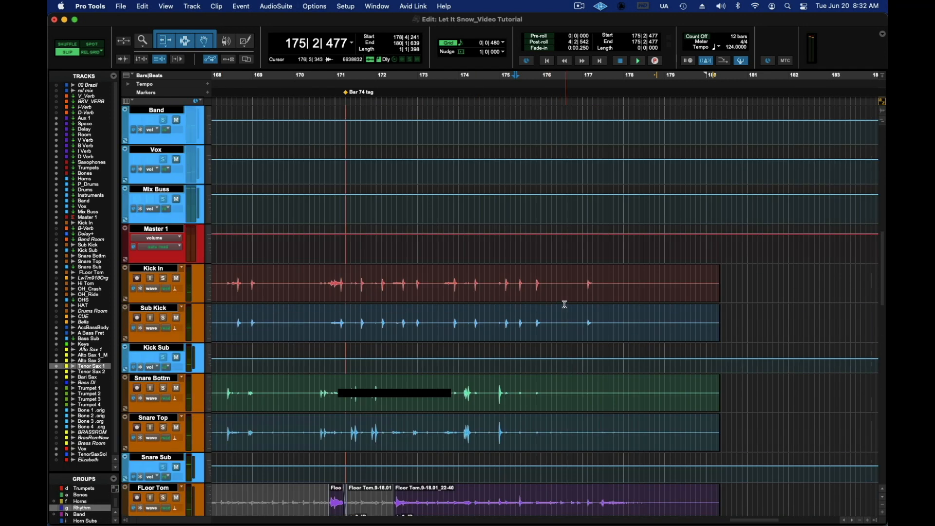
scroll(565, 305, up, 1)
drag(717, 306, 678, 316)
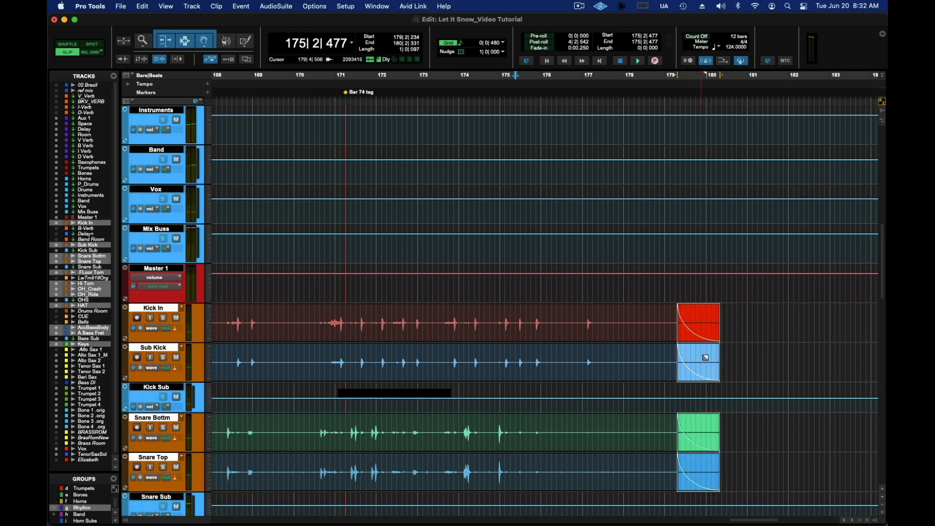
Step: Review the fade-outs on the rhythm and sax tracks and play the ending from about bar 175
scroll(760, 313, down, 10)
scroll(762, 316, down, 3)
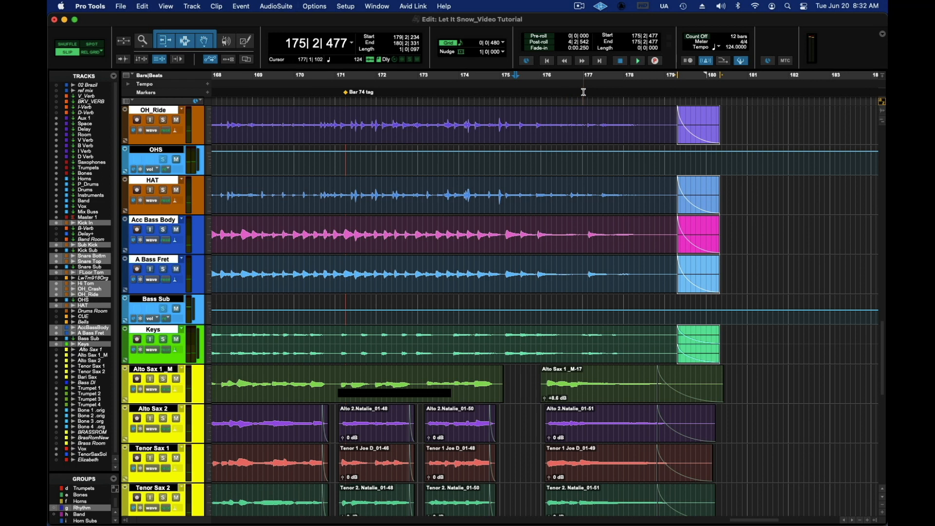
key(space)
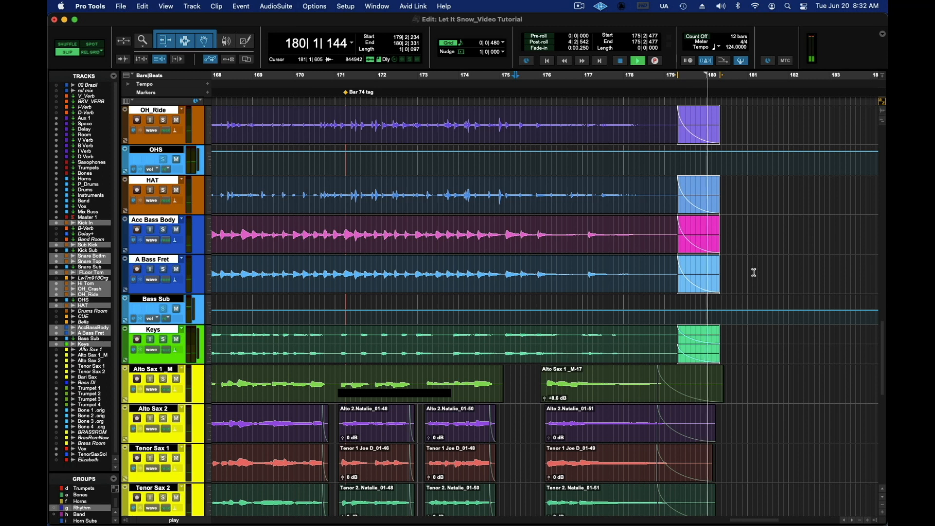
Step: Stop playback, show the mixer and set the Master 1 track's automation mode to touch
key(space)
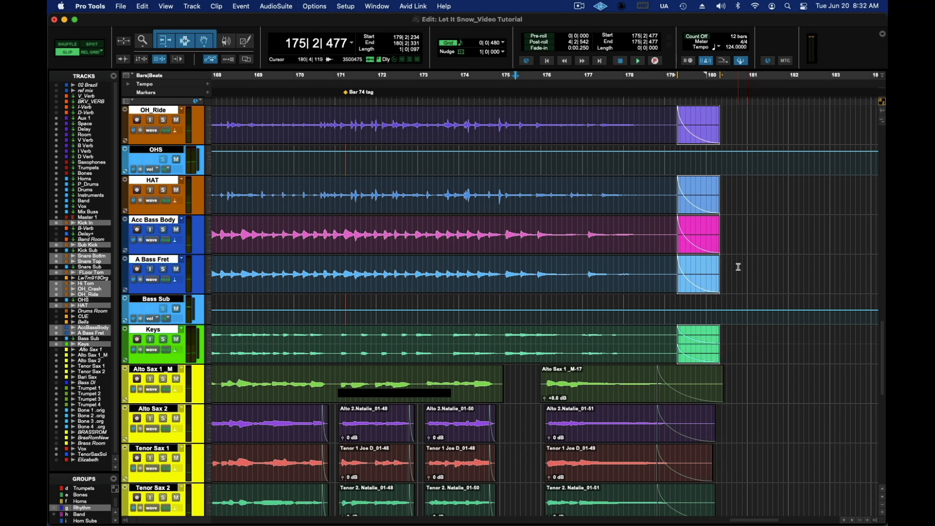
key(super+equal)
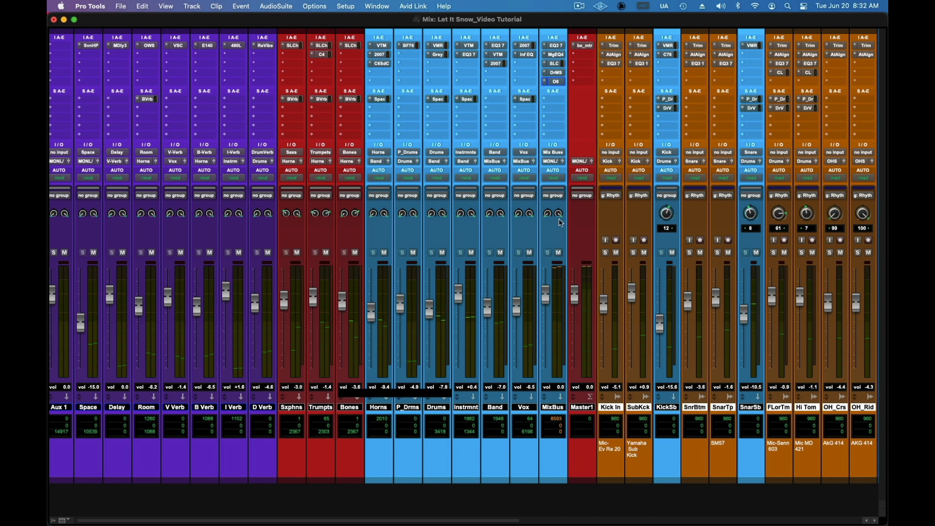
click(584, 182)
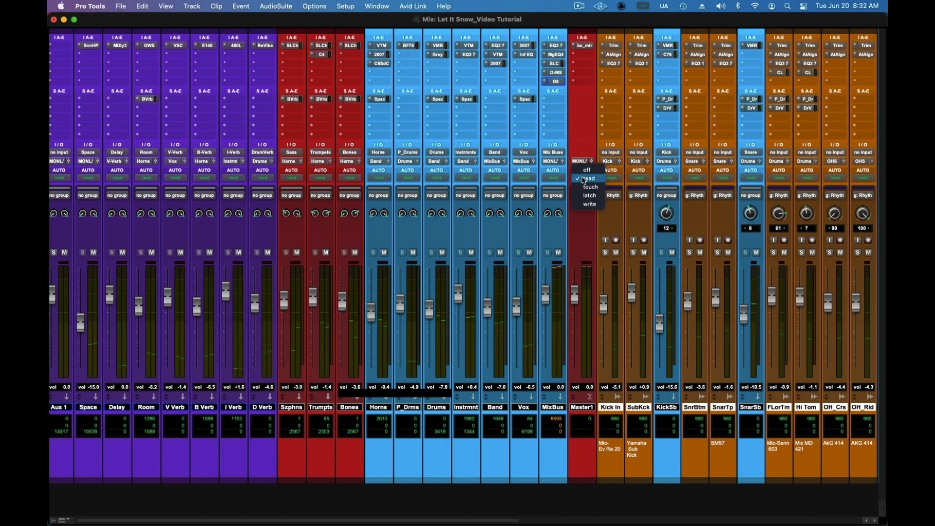
click(585, 186)
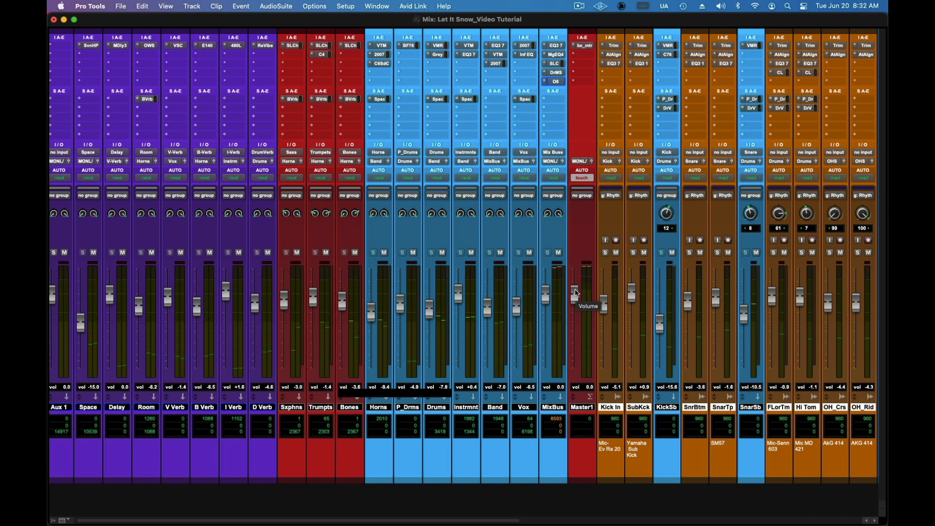
Step: Play the ending, record a full volume fade-out on Master 1, and return its automation mode to read
key(space)
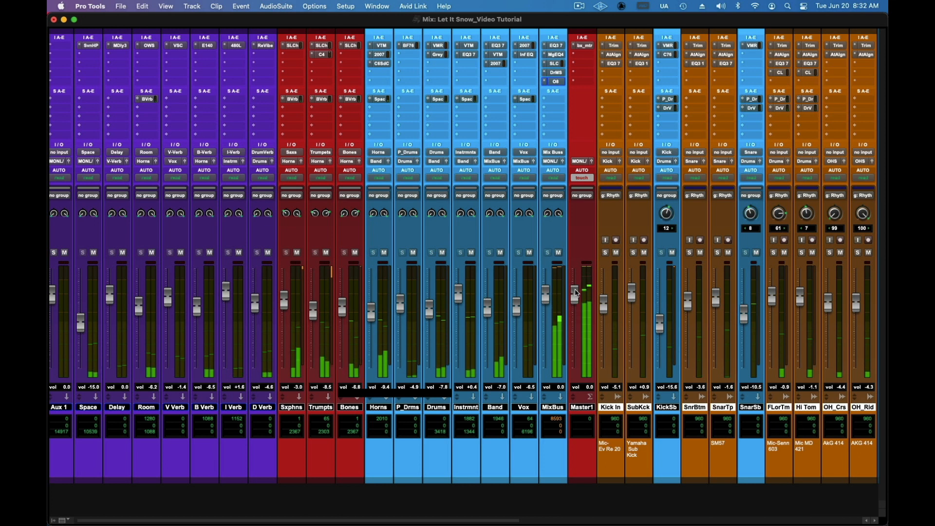
drag(576, 293, 567, 375)
click(582, 178)
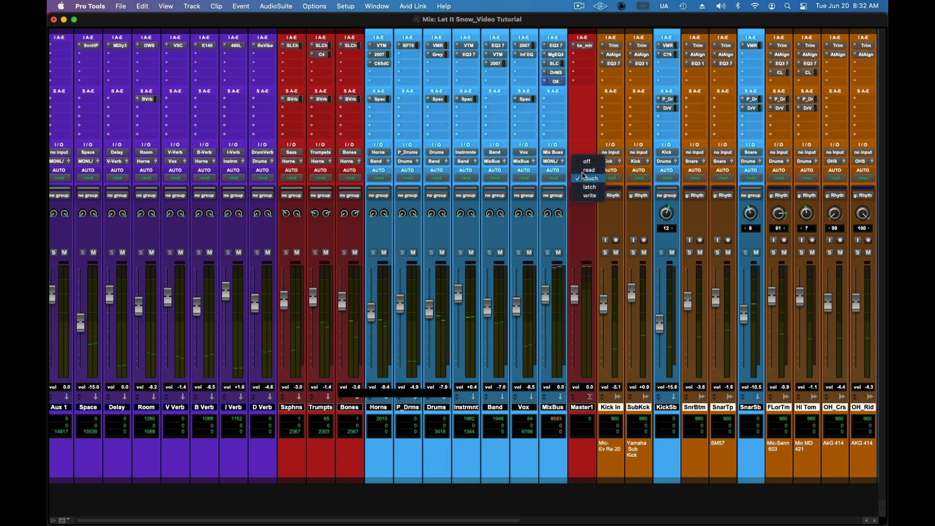
click(585, 171)
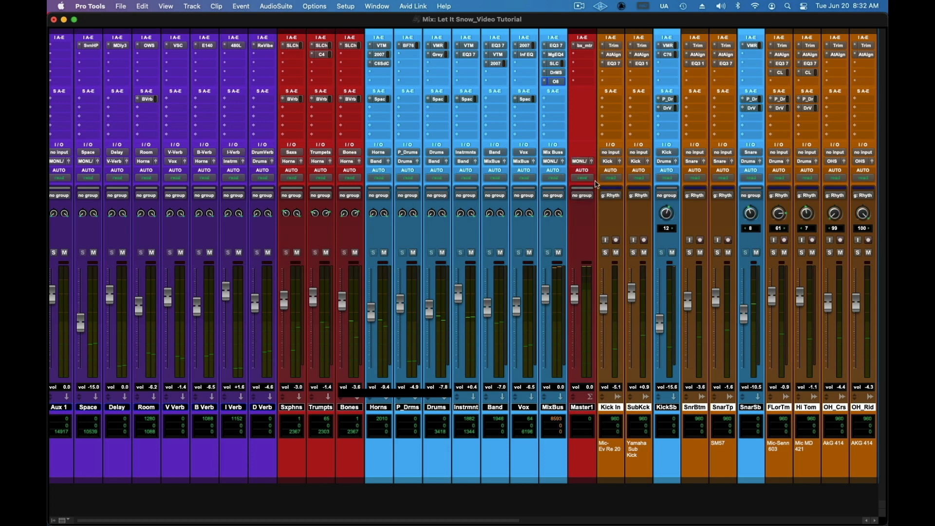
Step: Return to the edit timeline, stop playback and view the horn and vocal tracks from the opening at about bar 97 to the vocal entrance
key(super+equal)
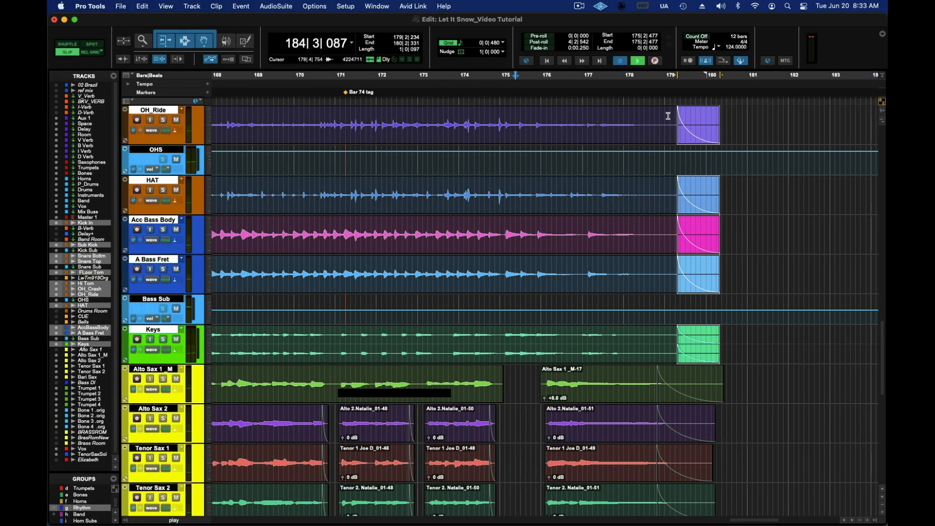
key(space)
mouse_move(723, 80)
mouse_down()
mouse_move(207, 78)
mouse_move(405, 78)
mouse_move(567, 102)
mouse_move(575, 79)
mouse_up()
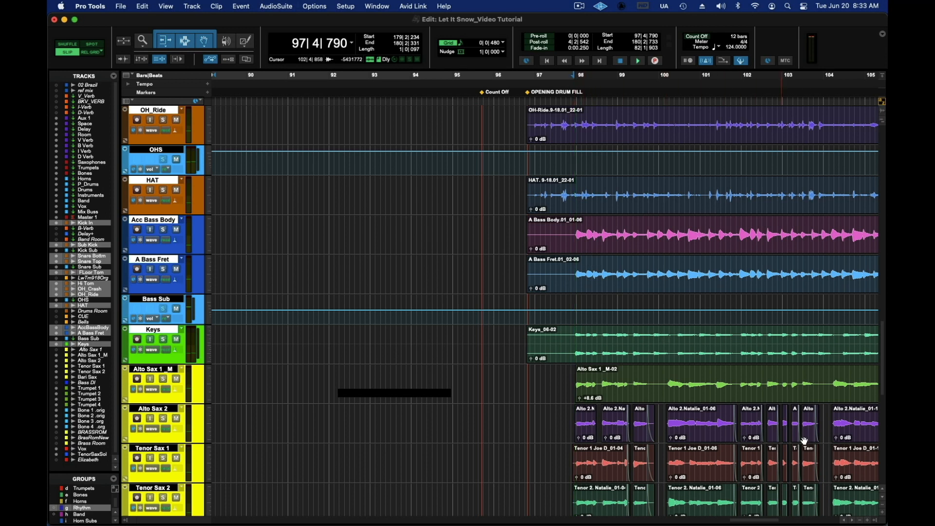
click(884, 505)
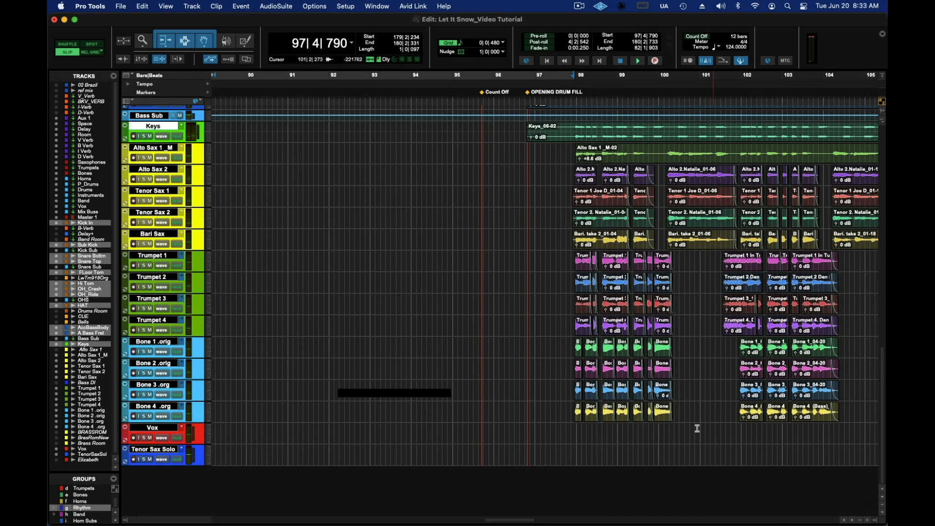
drag(529, 520, 553, 522)
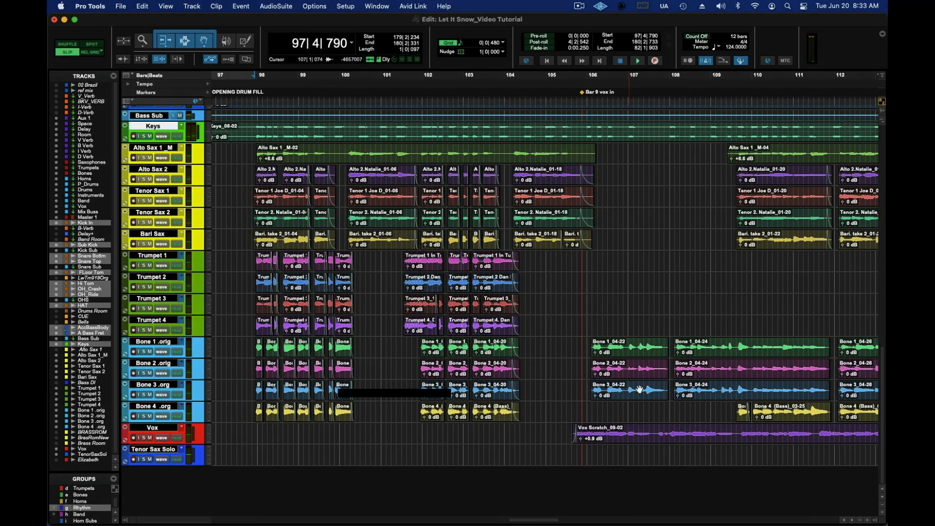